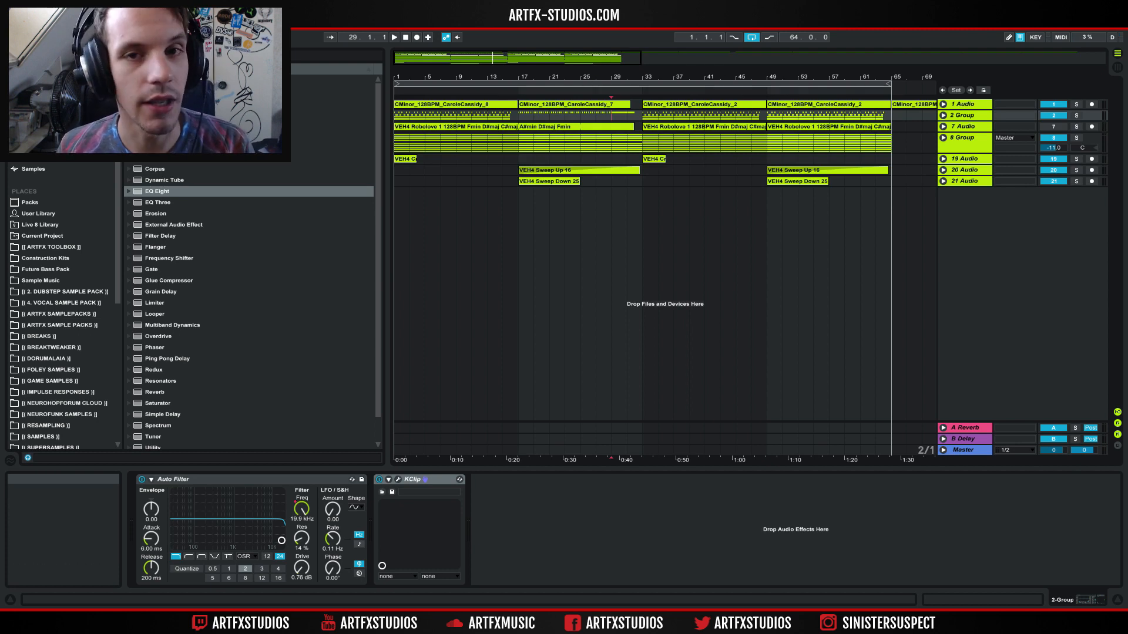
- Mute 2 Group, 8 Group and the audio tracks 19, 20 and 21
{"action": "key", "text": "space"}
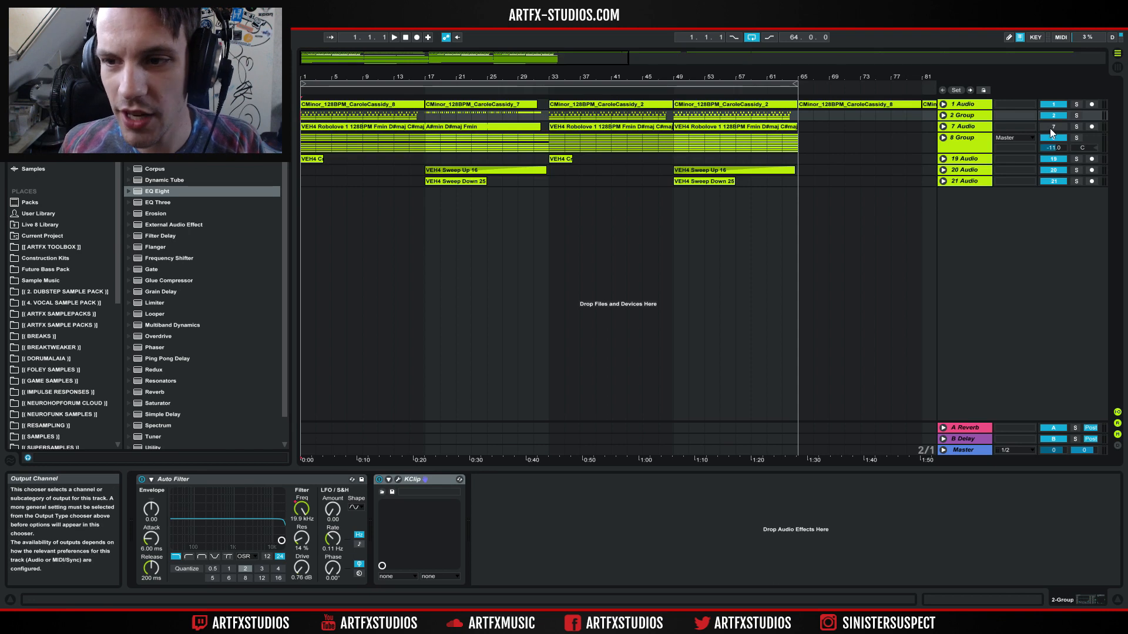
{"action": "left_click", "coordinate": [1054, 138]}
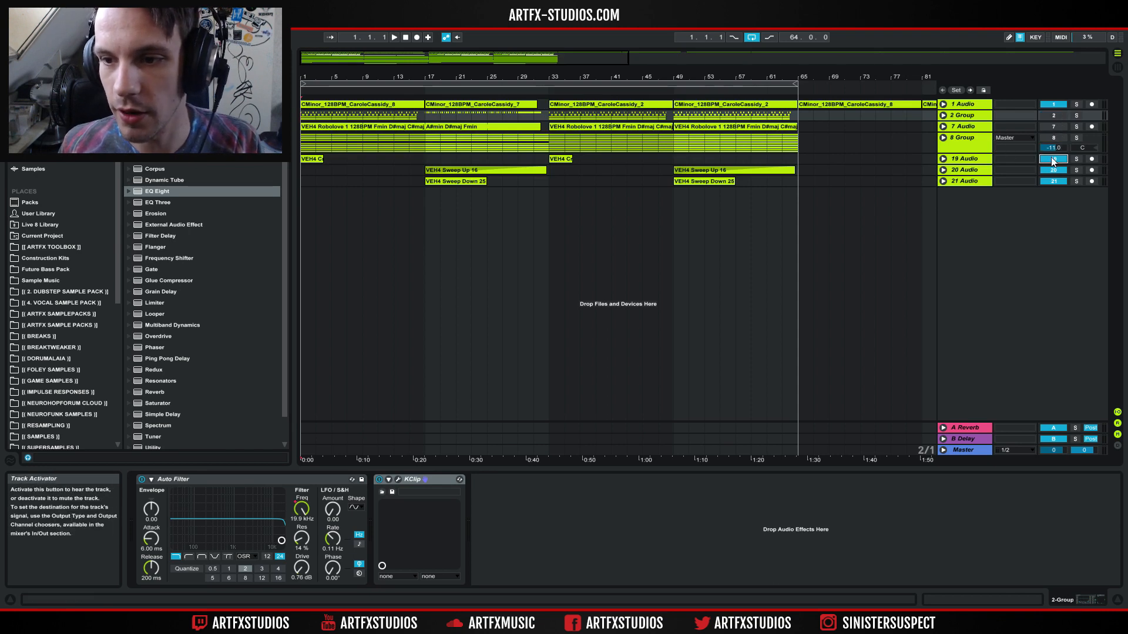
{"action": "left_click", "coordinate": [1050, 187]}
{"action": "left_click", "coordinate": [1053, 182]}
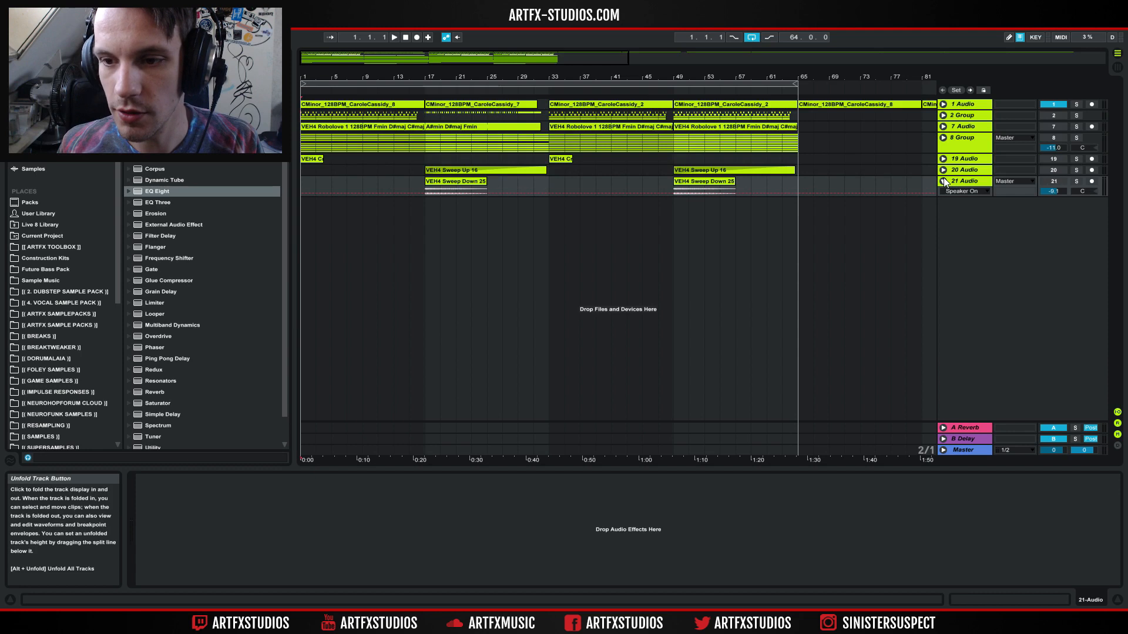
{"action": "left_click", "coordinate": [943, 181]}
- Mute 1 Audio and open its first vocal clip to examine the waveform and sample settings, leaving the track folded
{"action": "left_click", "coordinate": [943, 104]}
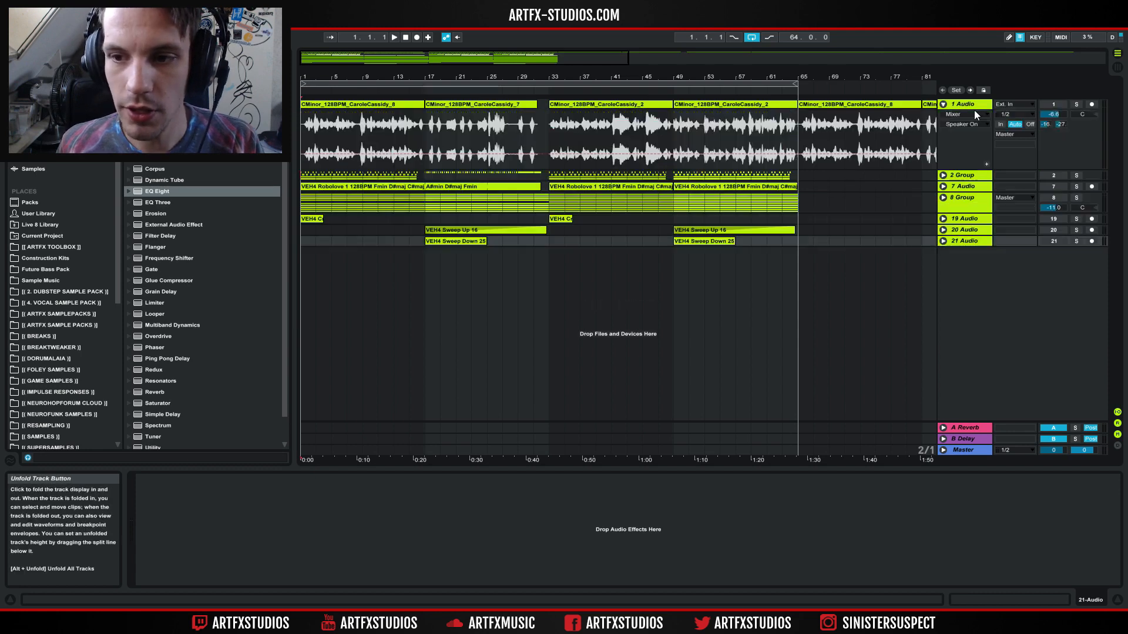
{"action": "left_click", "coordinate": [944, 112]}
{"action": "left_click", "coordinate": [381, 103]}
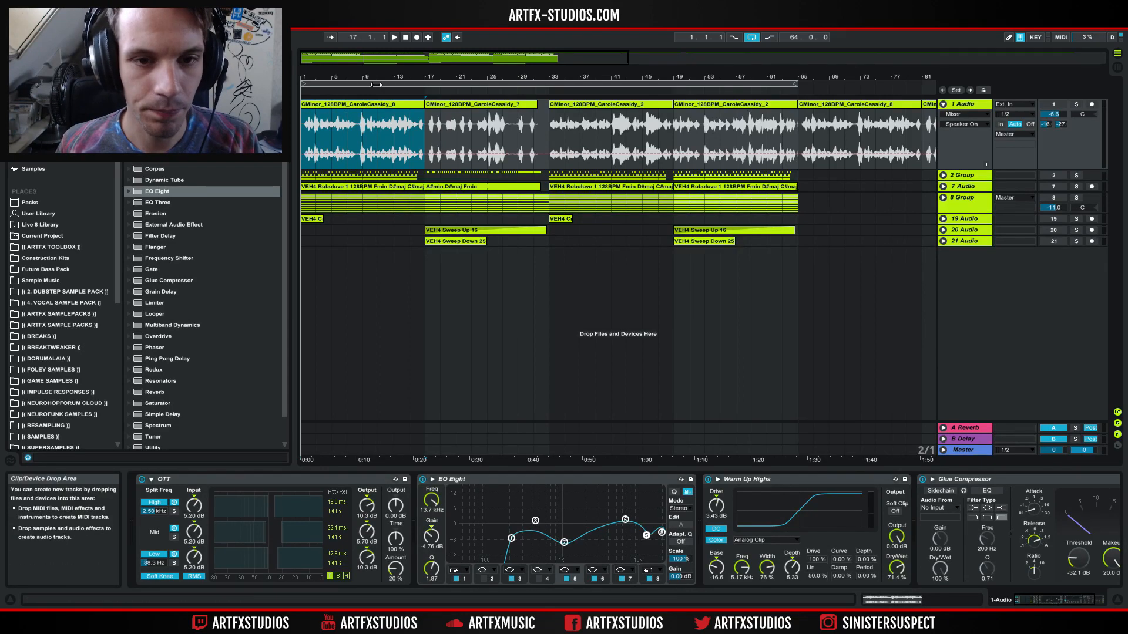
{"action": "double_click", "coordinate": [377, 103]}
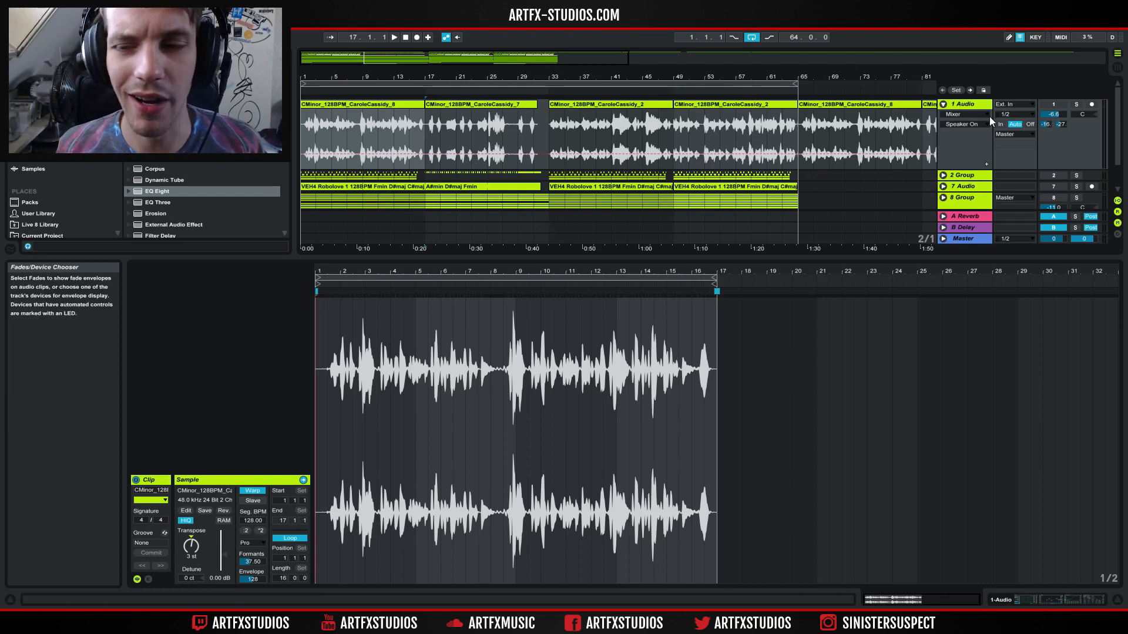
{"action": "left_click", "coordinate": [942, 105]}
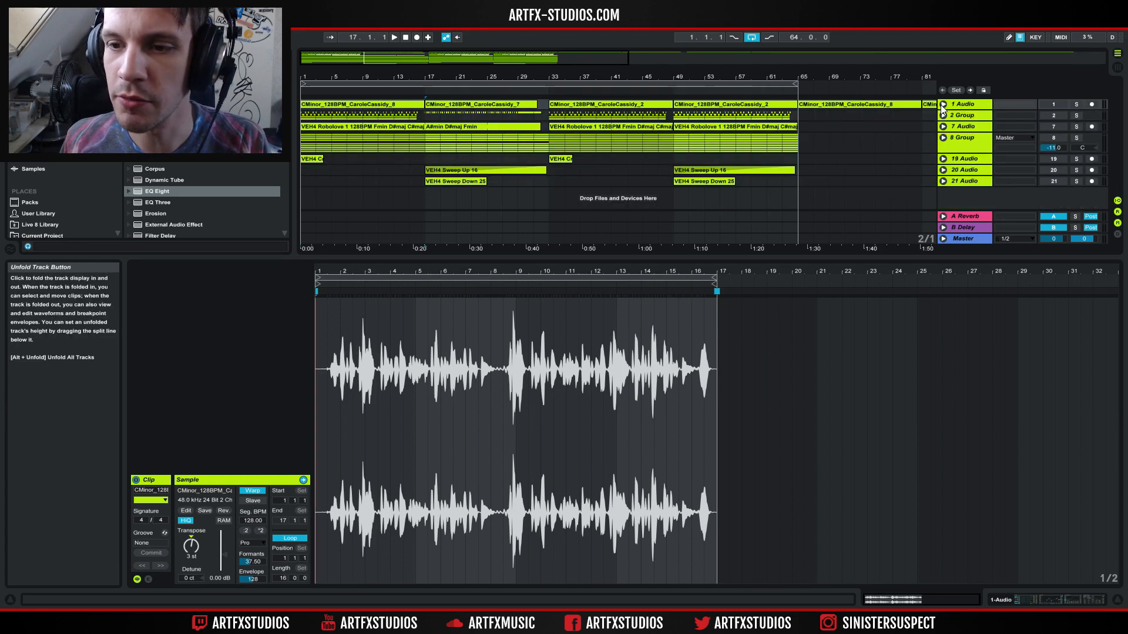
- Unmute 2 Group and play its drum tracks from bar 1, leaving the group folded
{"action": "left_click", "coordinate": [973, 127]}
{"action": "left_click", "coordinate": [974, 118]}
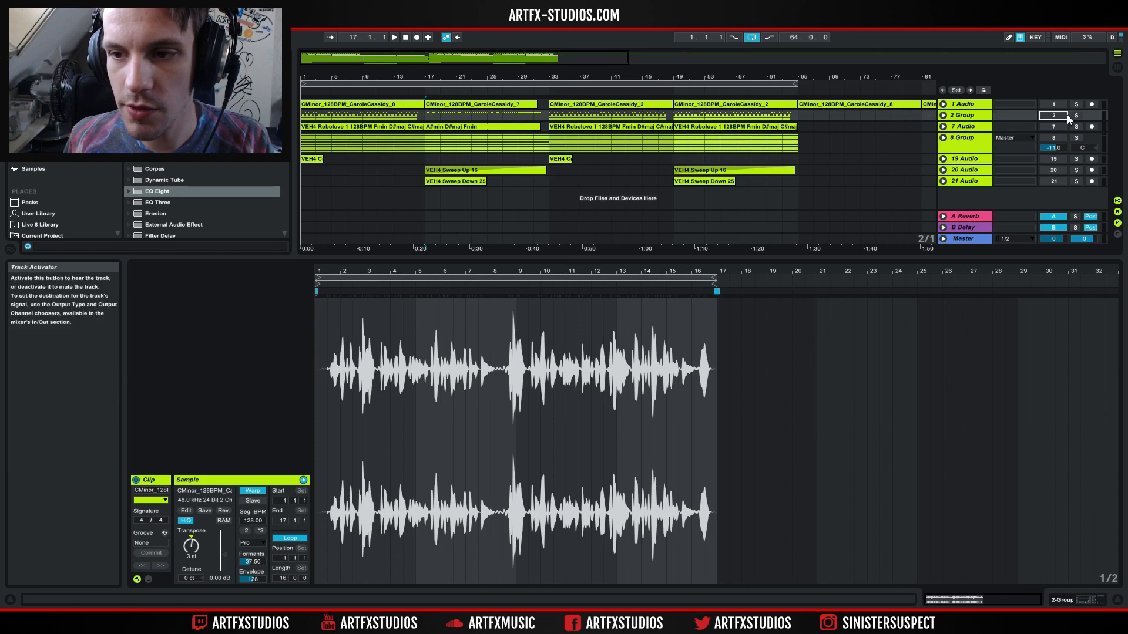
{"action": "left_click", "coordinate": [947, 118]}
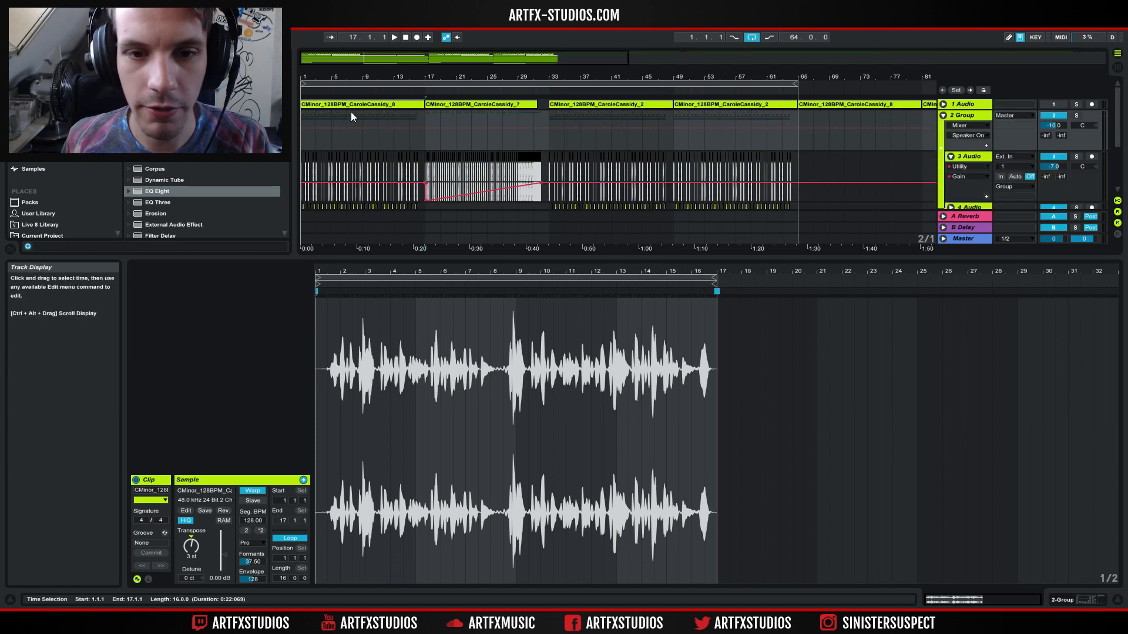
{"action": "left_click", "coordinate": [305, 118]}
{"action": "key", "text": "space"}
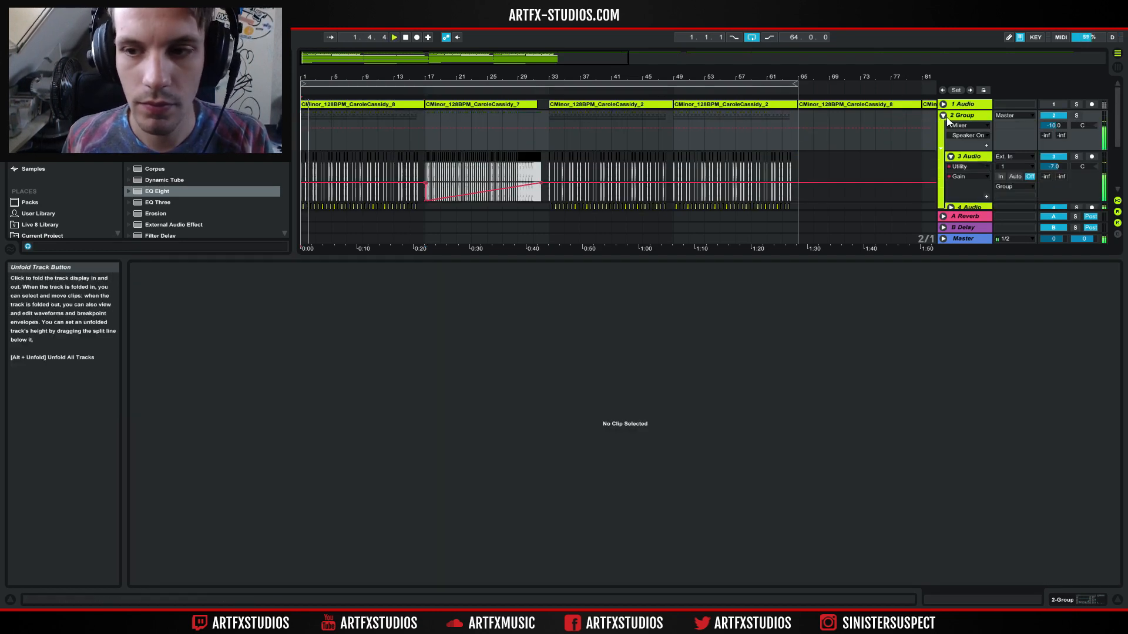
{"action": "left_click", "coordinate": [945, 119]}
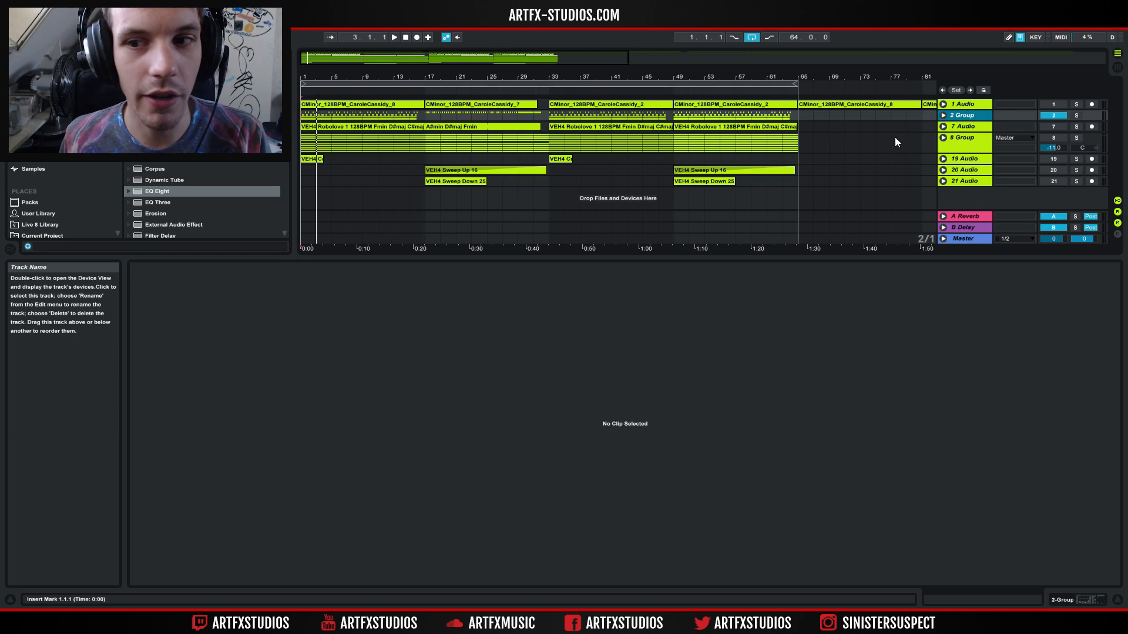
- Enlarge the arrangement area and examine all tracks inside 2 Group, leaving the group folded
{"action": "left_click", "coordinate": [943, 115]}
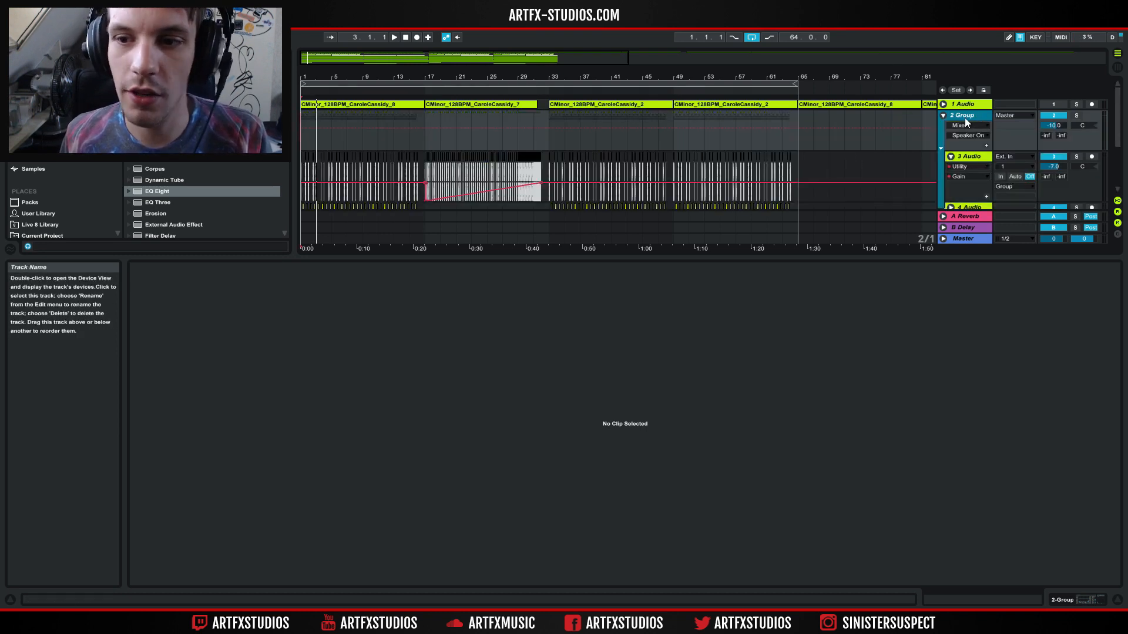
{"action": "left_click_drag", "start_coordinate": [942, 259], "coordinate": [944, 468]}
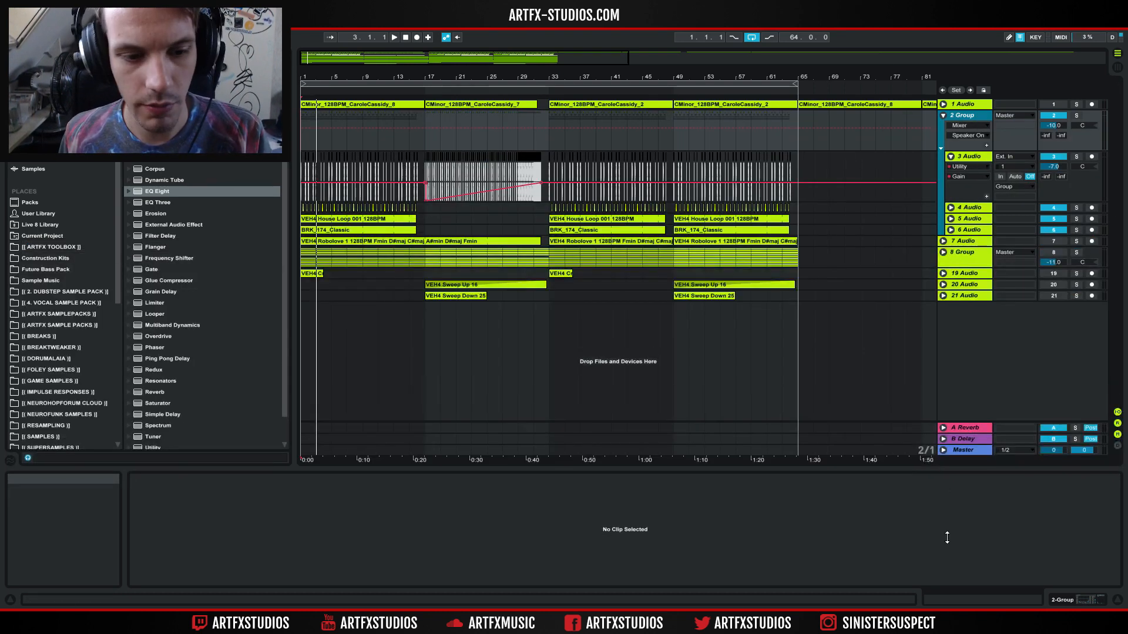
{"action": "left_click", "coordinate": [943, 116]}
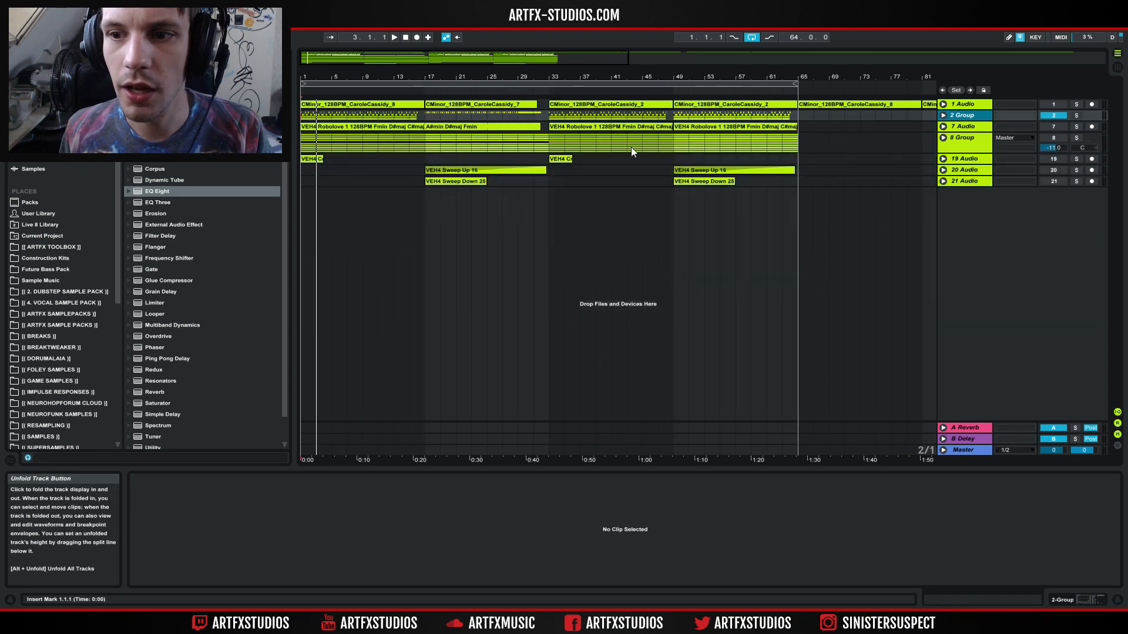
- Unfold the 7 Audio track and solo it
{"action": "left_click", "coordinate": [943, 126]}
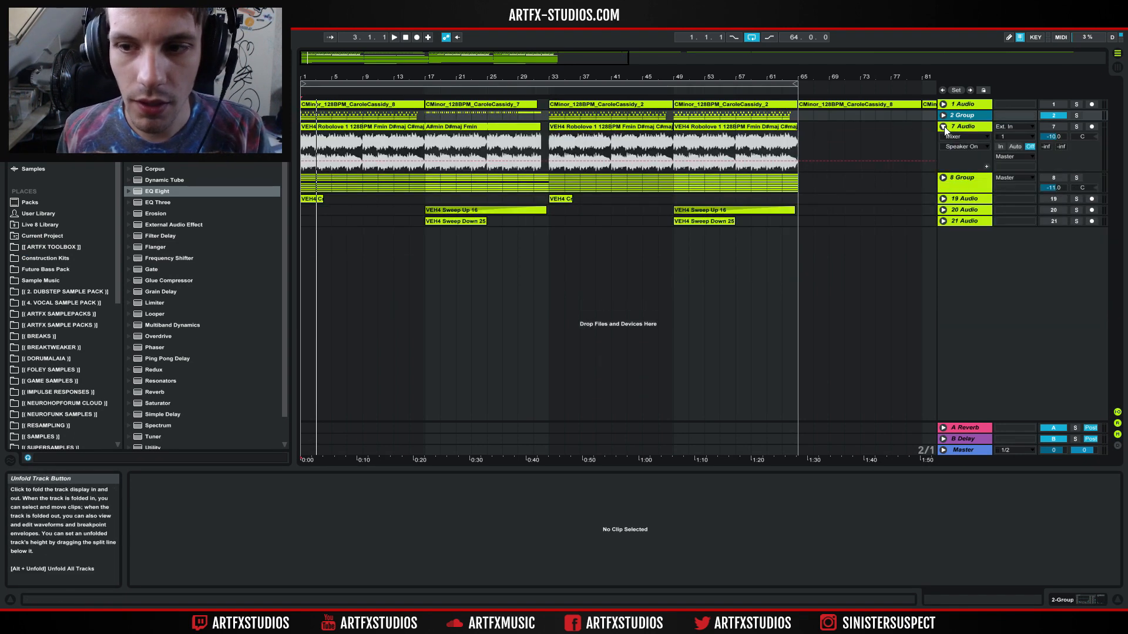
{"action": "left_click", "coordinate": [1058, 127]}
{"action": "left_click", "coordinate": [1077, 126]}
- Show the source sample of 7 Audio's first Robolove 1 clip in the browser and widen the browser
{"action": "left_click", "coordinate": [379, 127]}
{"action": "right_click", "coordinate": [380, 127]}
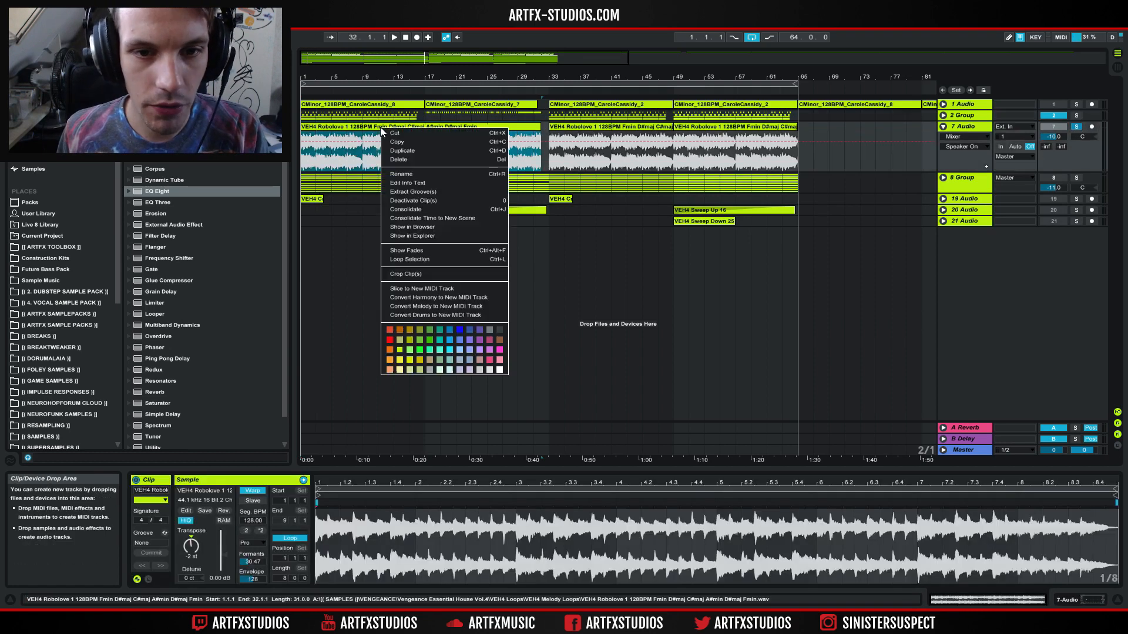
{"action": "left_click", "coordinate": [405, 228]}
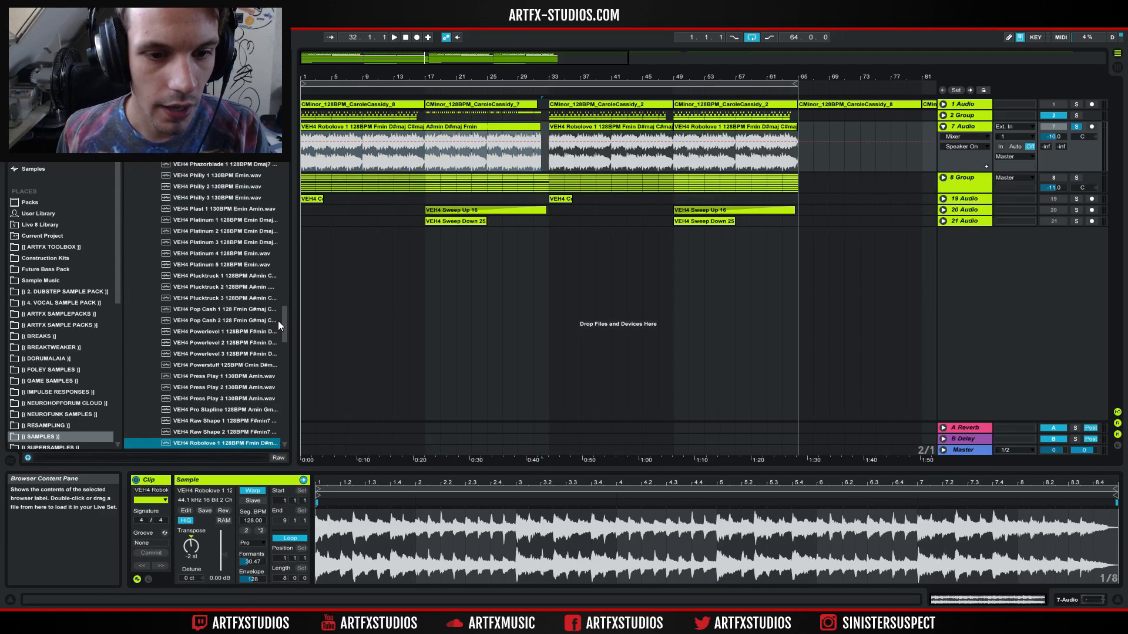
{"action": "left_click_drag", "start_coordinate": [294, 322], "coordinate": [344, 329]}
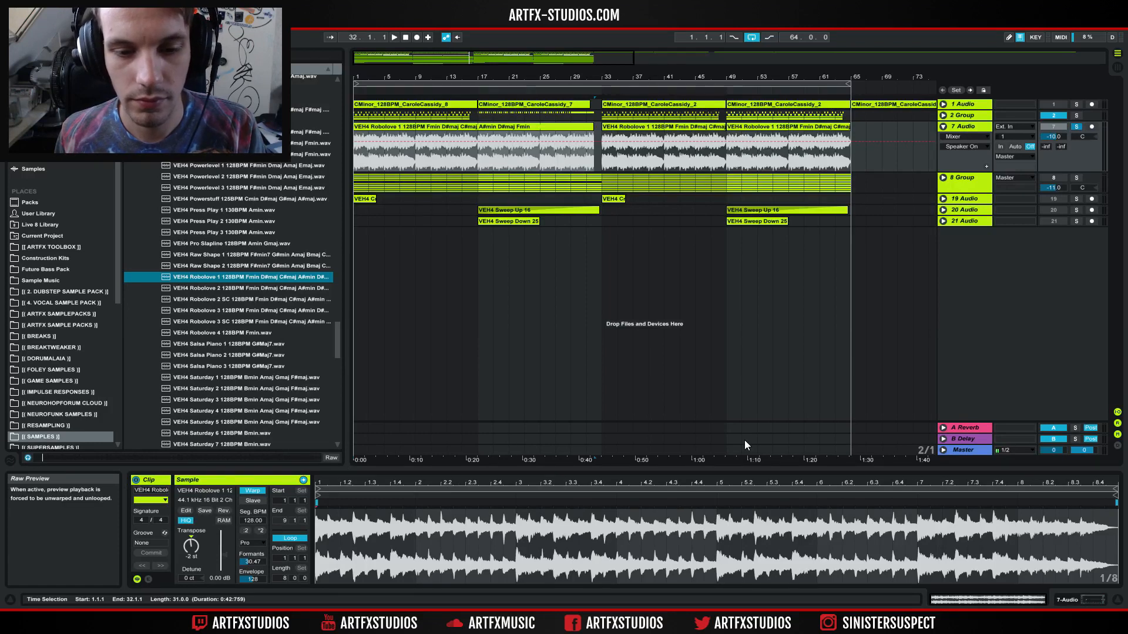
- Preview the VEH4 Robolove 1 sample with the cue volume lowered to about -13.4 dB, and reset the cue volume to its default
{"action": "left_click_drag", "start_coordinate": [1087, 451], "coordinate": [1087, 457]}
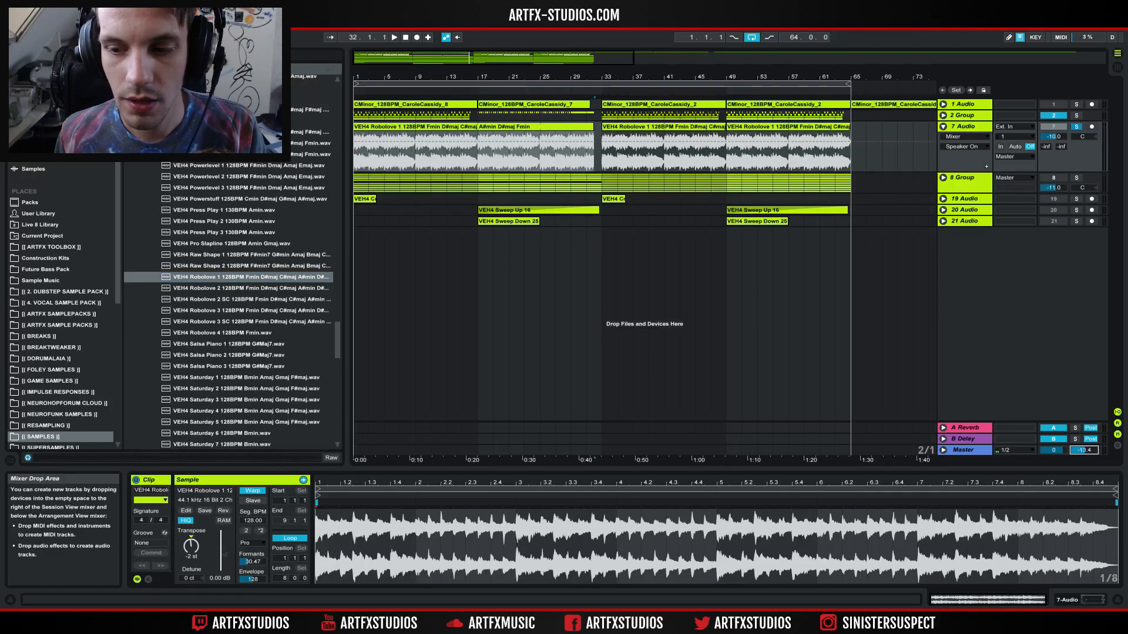
{"action": "left_click", "coordinate": [275, 276]}
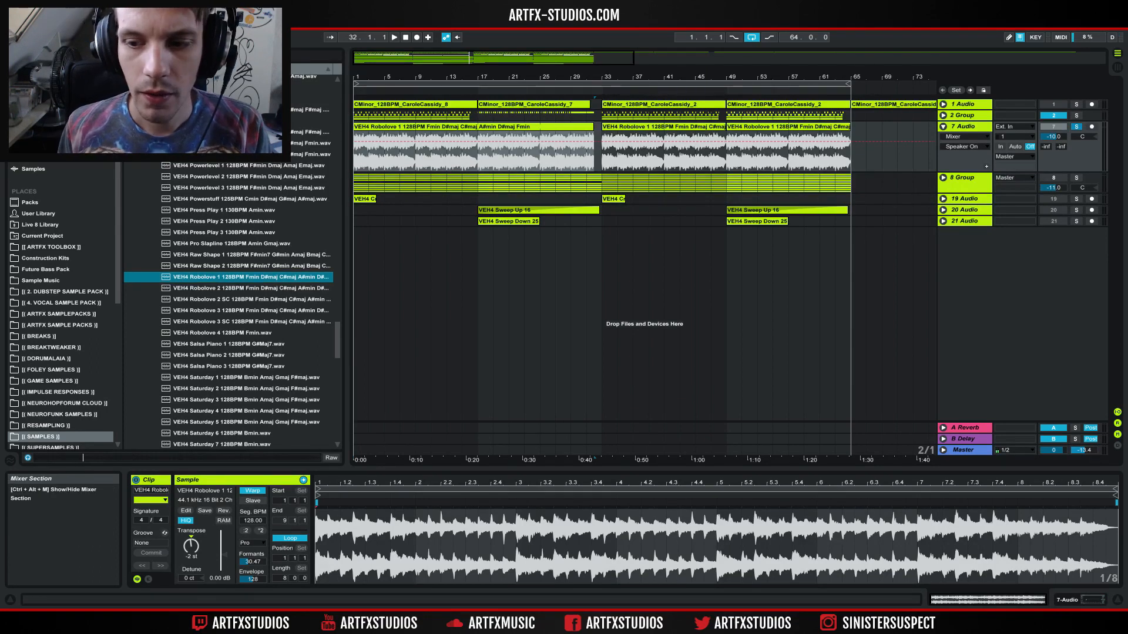
{"action": "left_click_drag", "start_coordinate": [1090, 454], "coordinate": [1091, 458]}
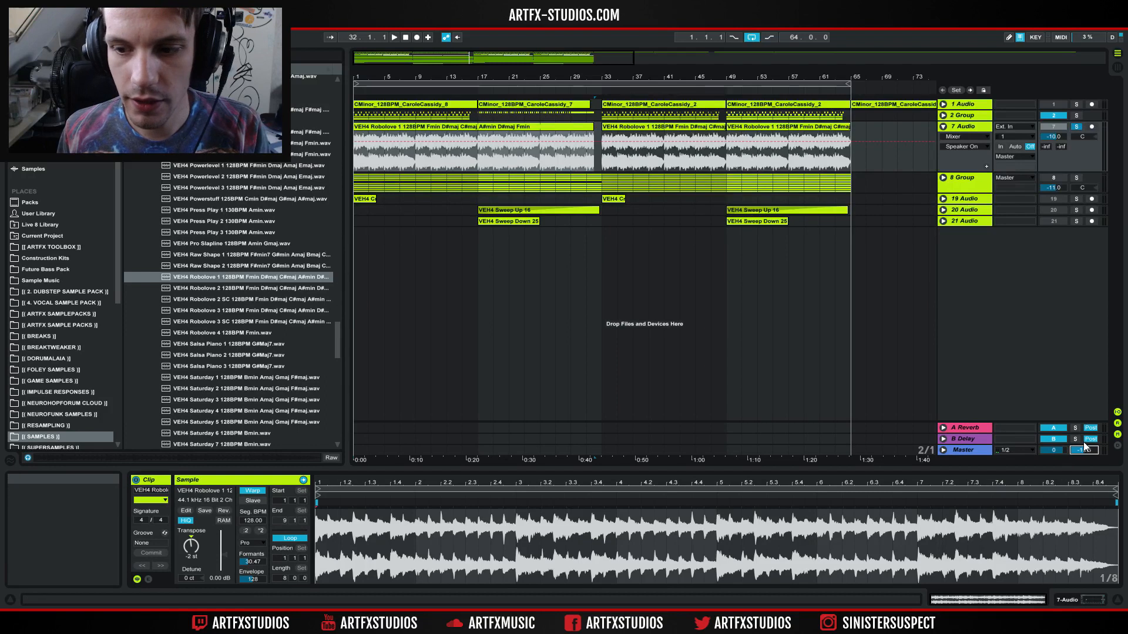
{"action": "key", "text": "Delete"}
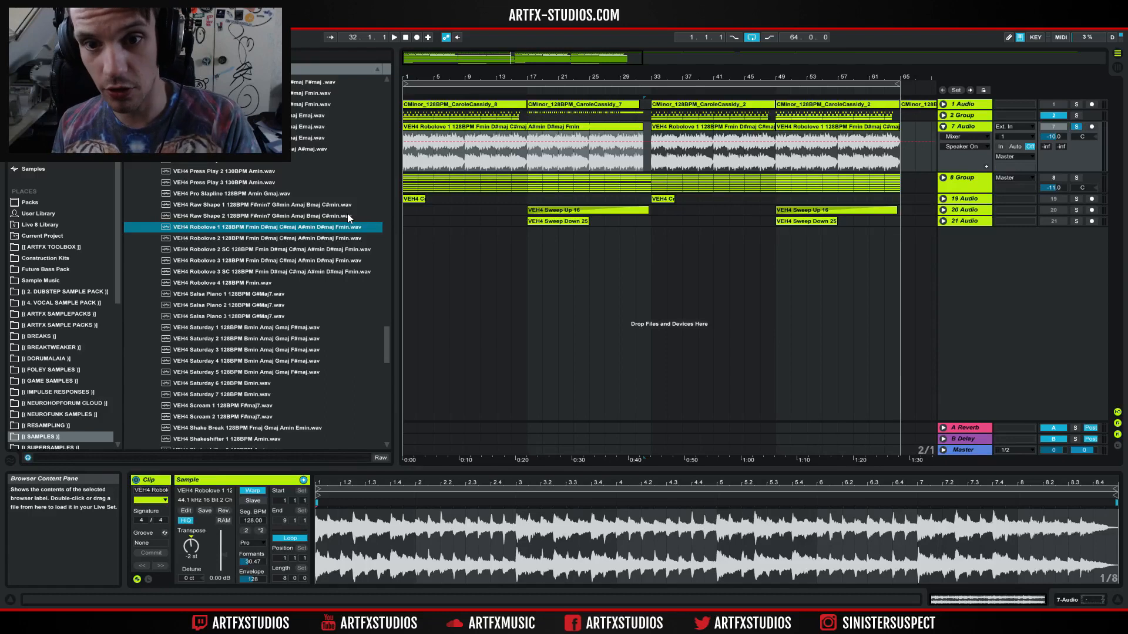
- Audition the soloed 7 Audio track, with its first clip transposed to 0 st and its EQ Eight bypassed
{"action": "key", "text": "space"}
{"action": "left_click", "coordinate": [1077, 127]}
{"action": "key", "text": "space"}
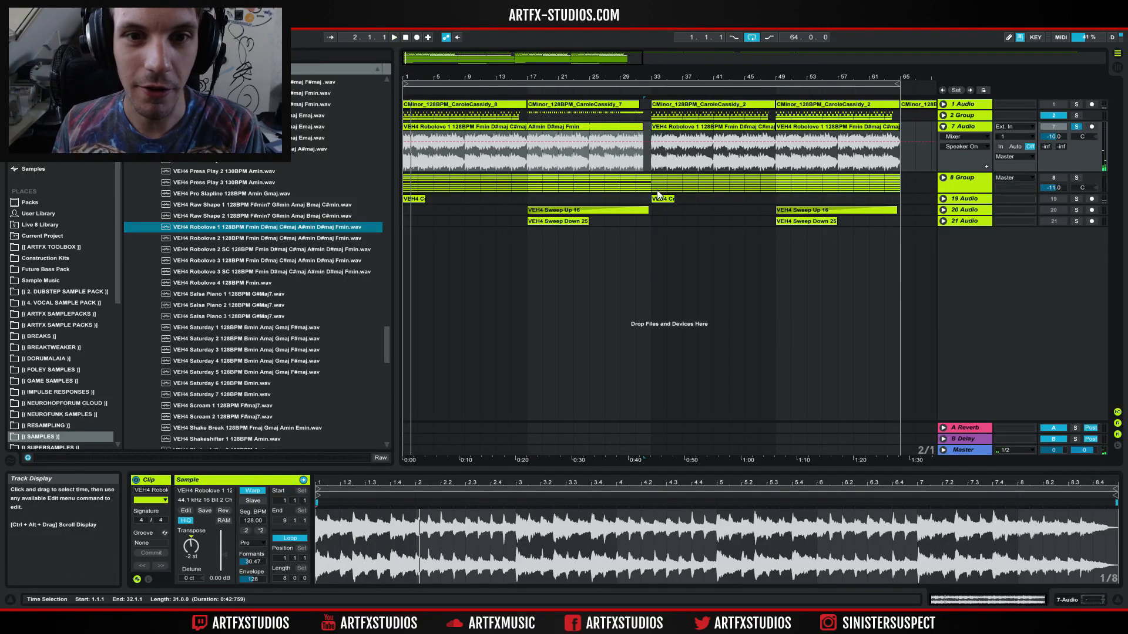
{"action": "left_click", "coordinate": [974, 126]}
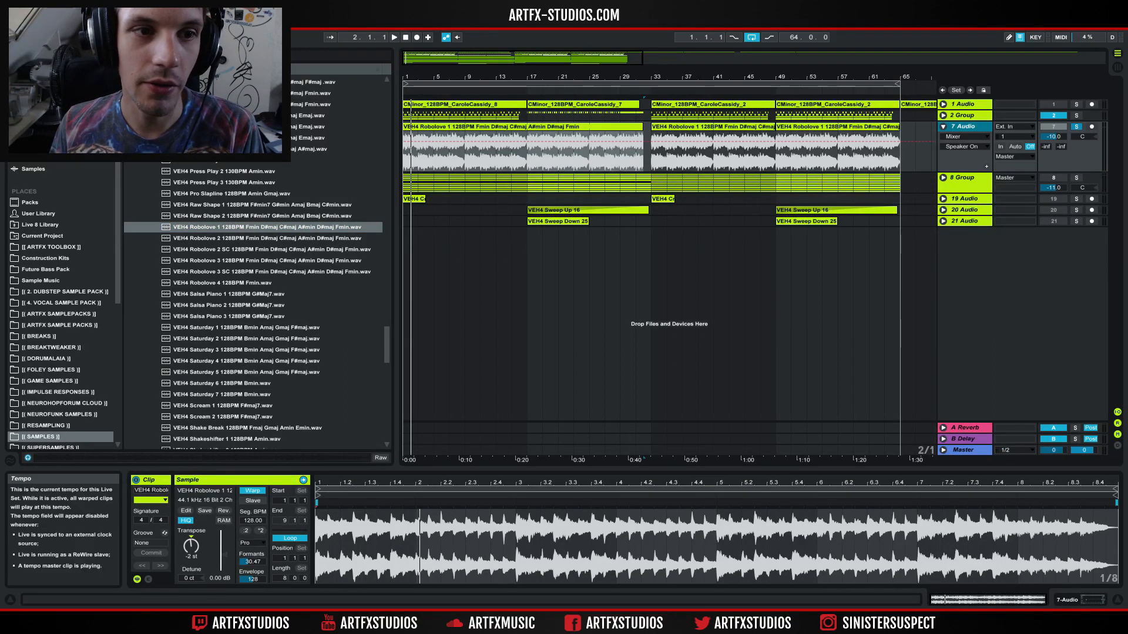
{"action": "left_click", "coordinate": [478, 127]}
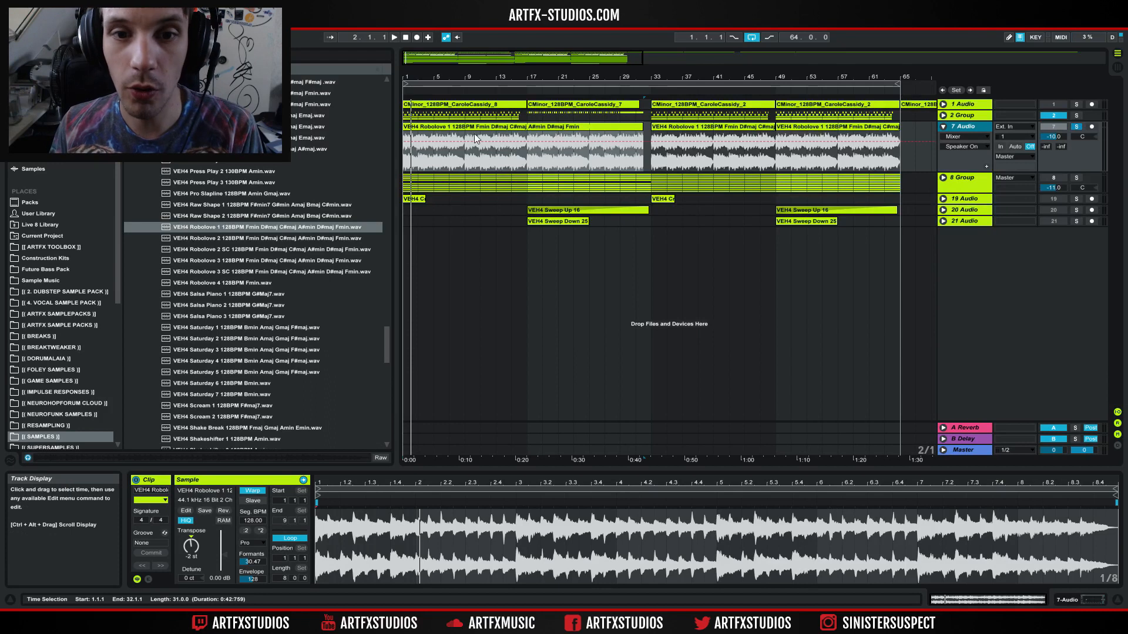
{"action": "key", "text": "space"}
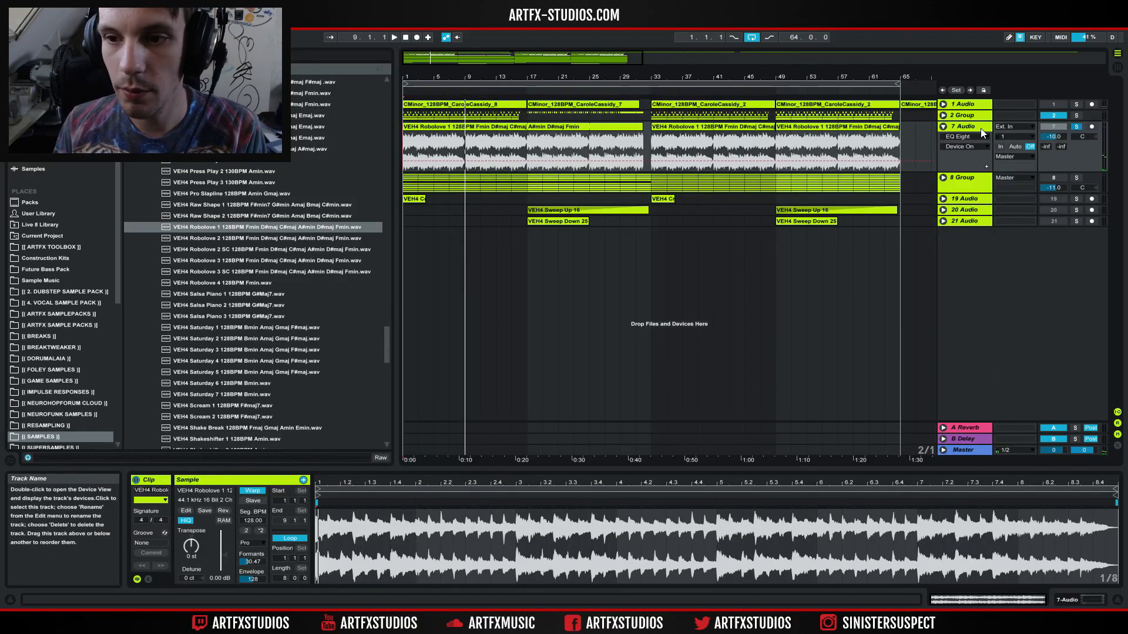
- Turn on EQ Eight on 7 Audio, set its first clip's transpose to -2 st, and play the track from bar 1
{"action": "left_click", "coordinate": [1080, 600]}
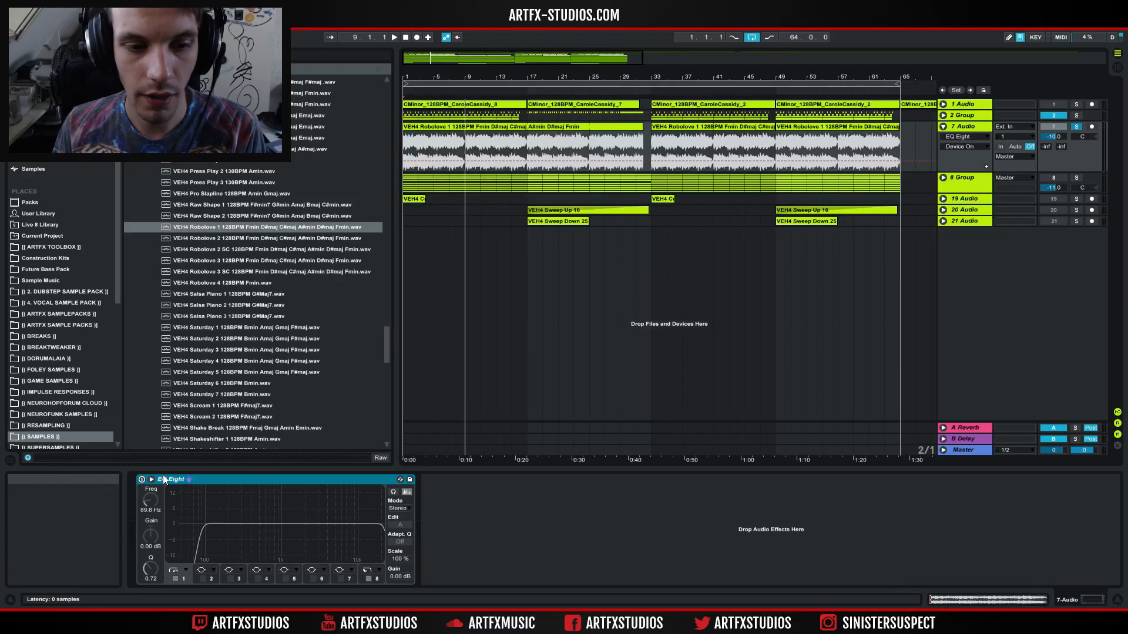
{"action": "left_click", "coordinate": [142, 480]}
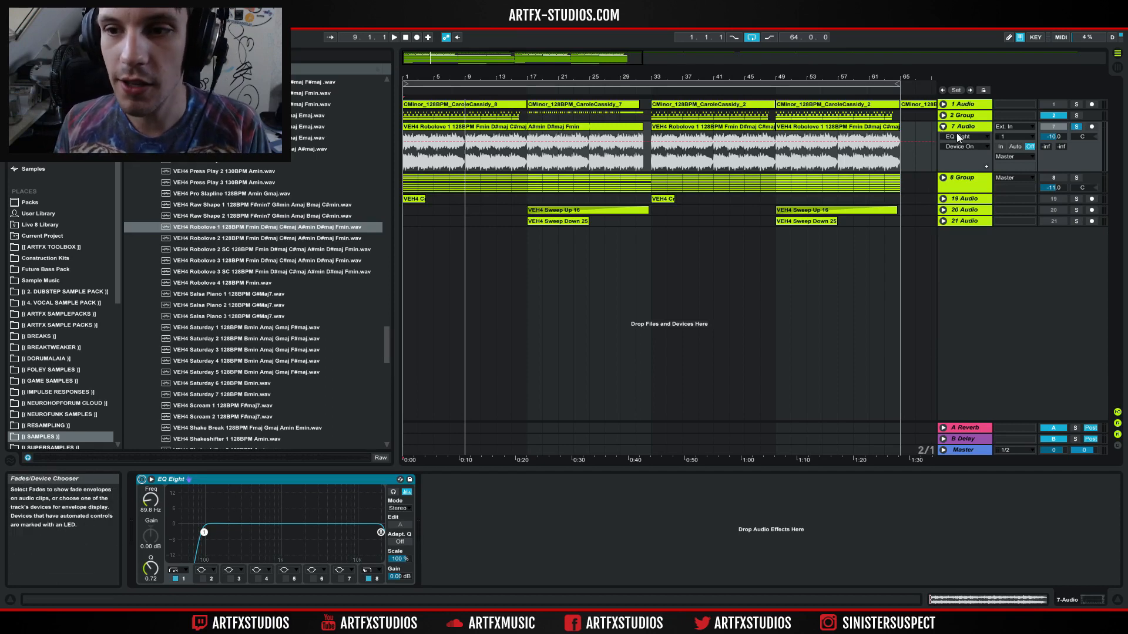
{"action": "double_click", "coordinate": [434, 130]}
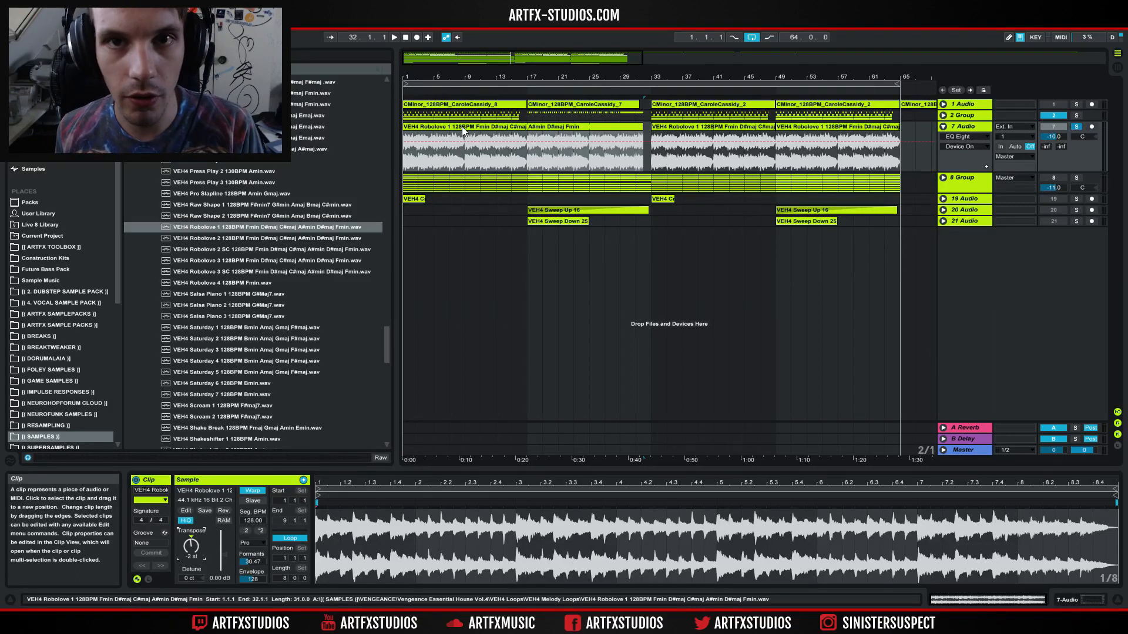
{"action": "key", "text": "space"}
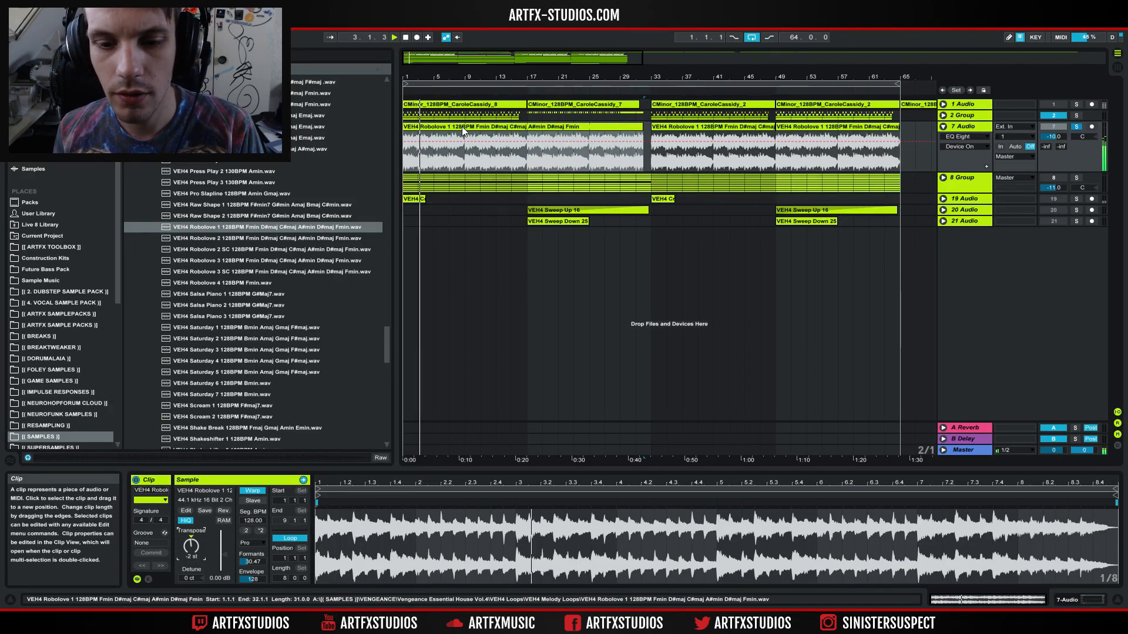
{"action": "key", "text": "space"}
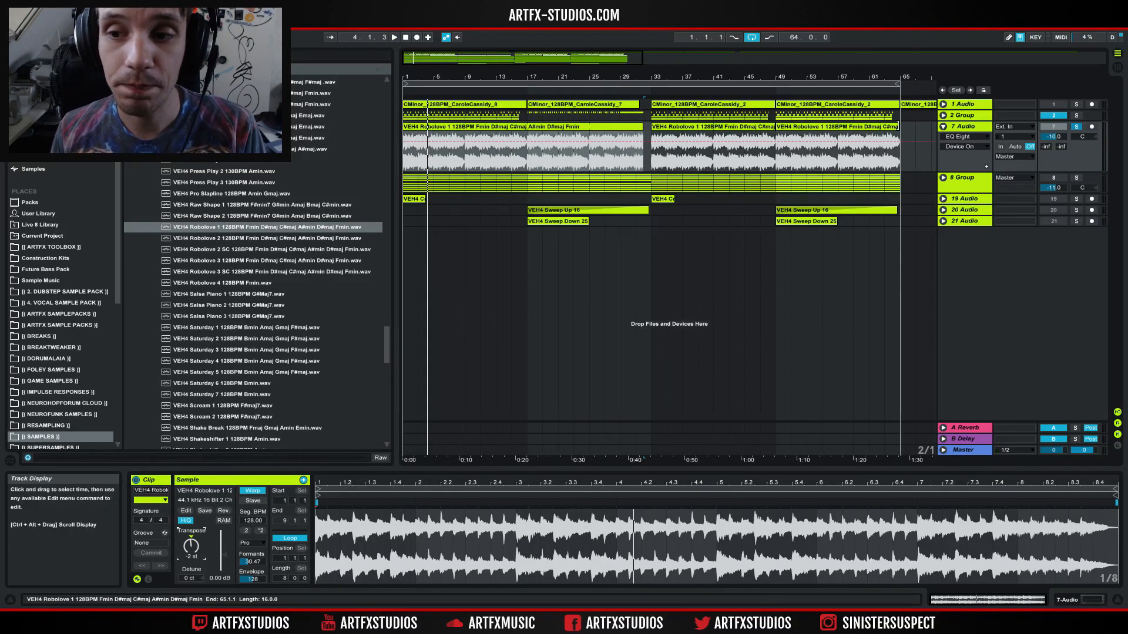
- Fold 7 Audio, open the first MIDI clip of the Piano track in 8 Group, and enlarge the note editor to show all its notes
{"action": "left_click", "coordinate": [943, 127]}
{"action": "left_click", "coordinate": [943, 138]}
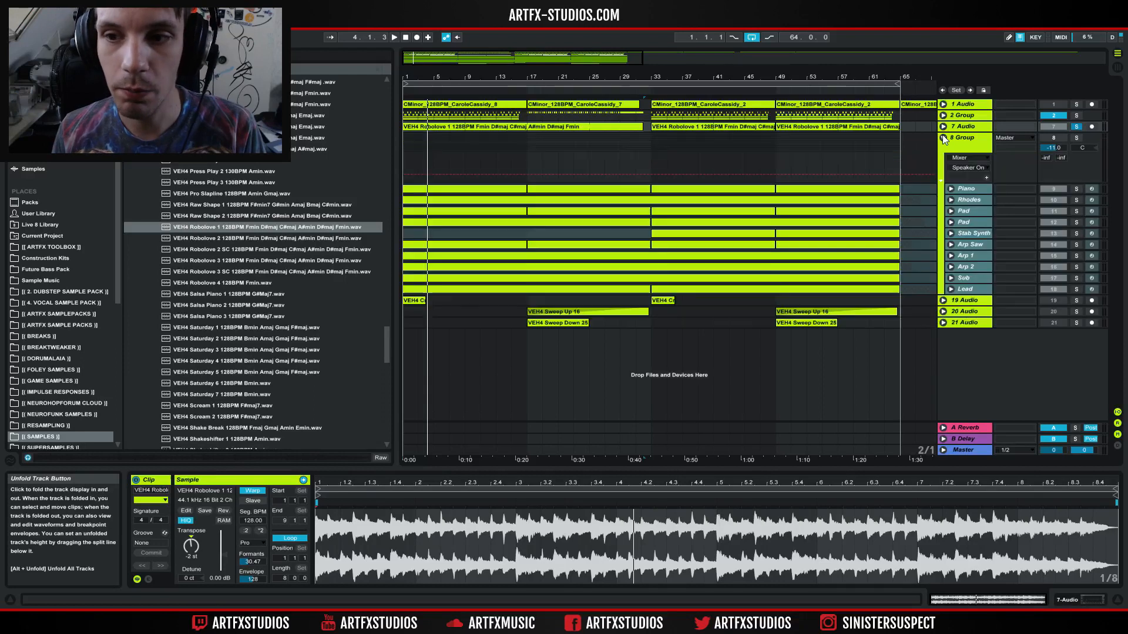
{"action": "left_click", "coordinate": [951, 188]}
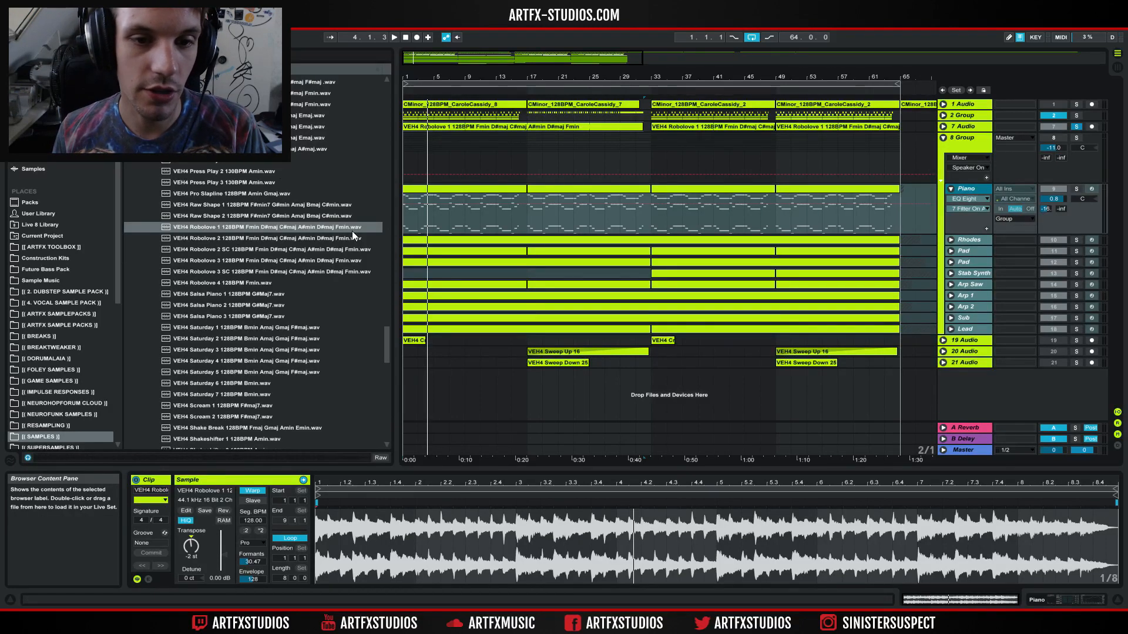
{"action": "left_click", "coordinate": [463, 192]}
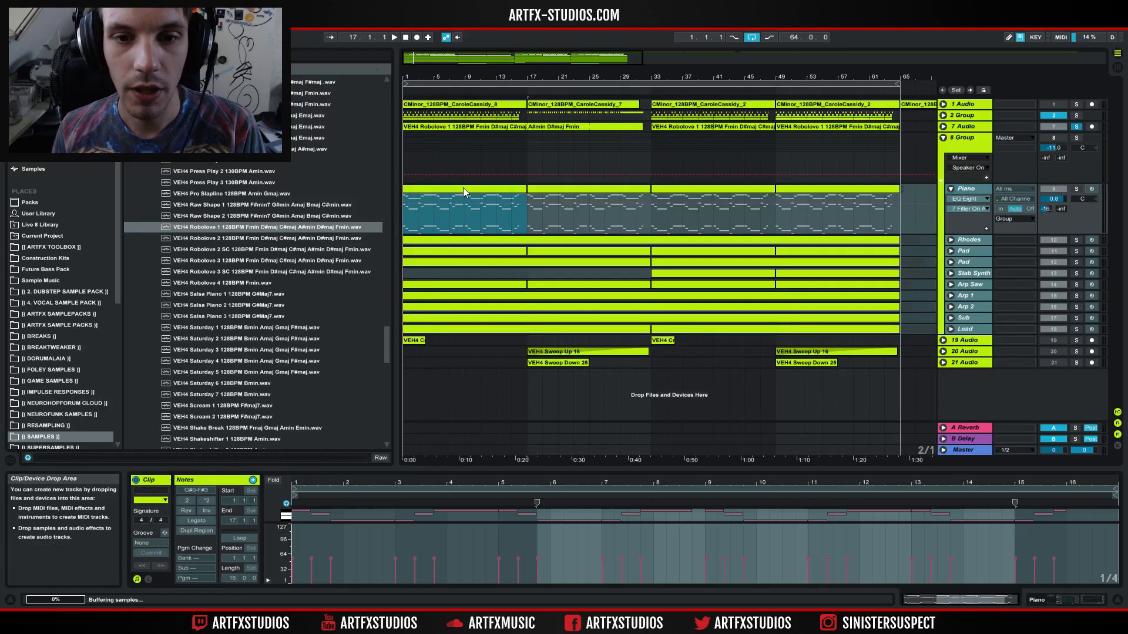
{"action": "left_click_drag", "start_coordinate": [322, 525], "coordinate": [314, 576]}
{"action": "left_click_drag", "start_coordinate": [347, 470], "coordinate": [398, 329]}
{"action": "left_click_drag", "start_coordinate": [269, 427], "coordinate": [270, 485]}
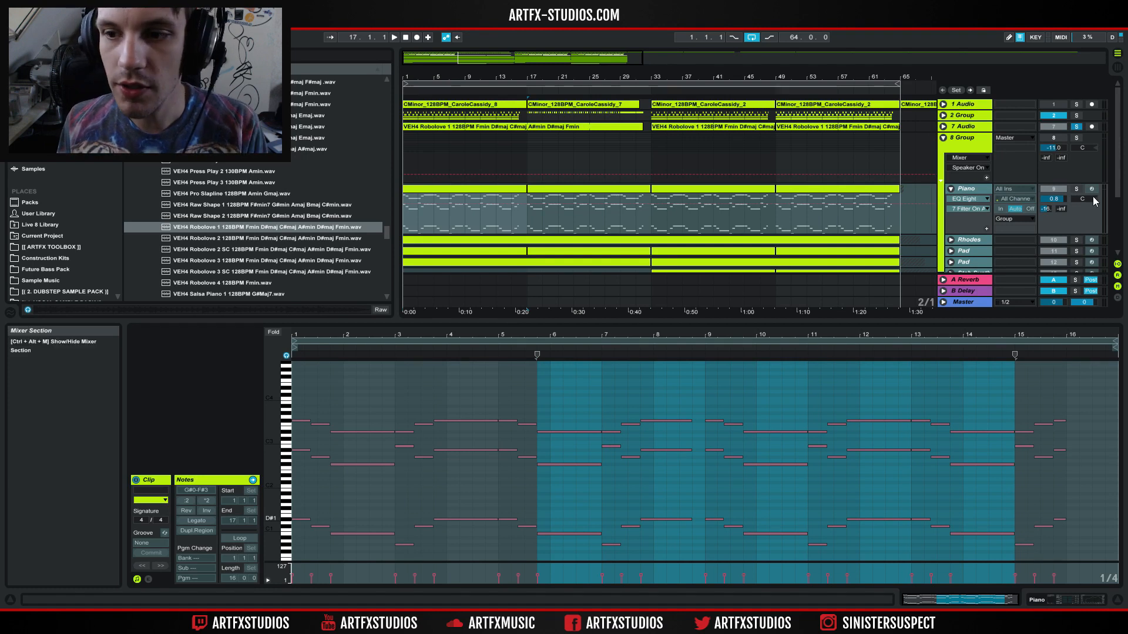
- Play the soloed 7 Audio loop, and compare it with the Piano track soloed and played from bar 1
{"action": "key", "text": "space"}
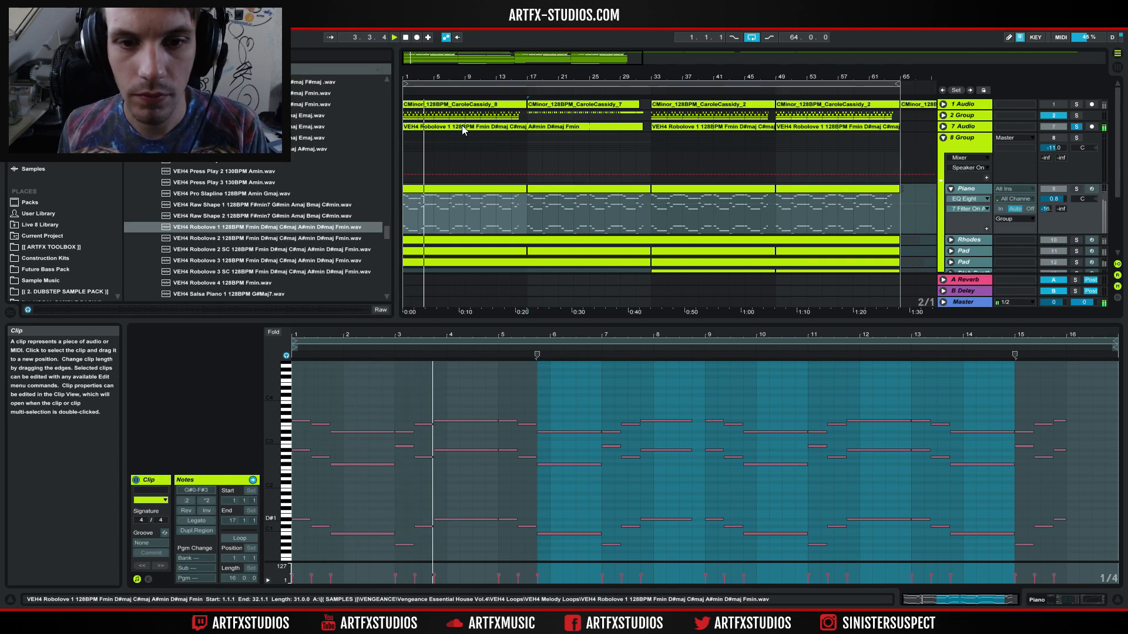
{"action": "key", "text": "space"}
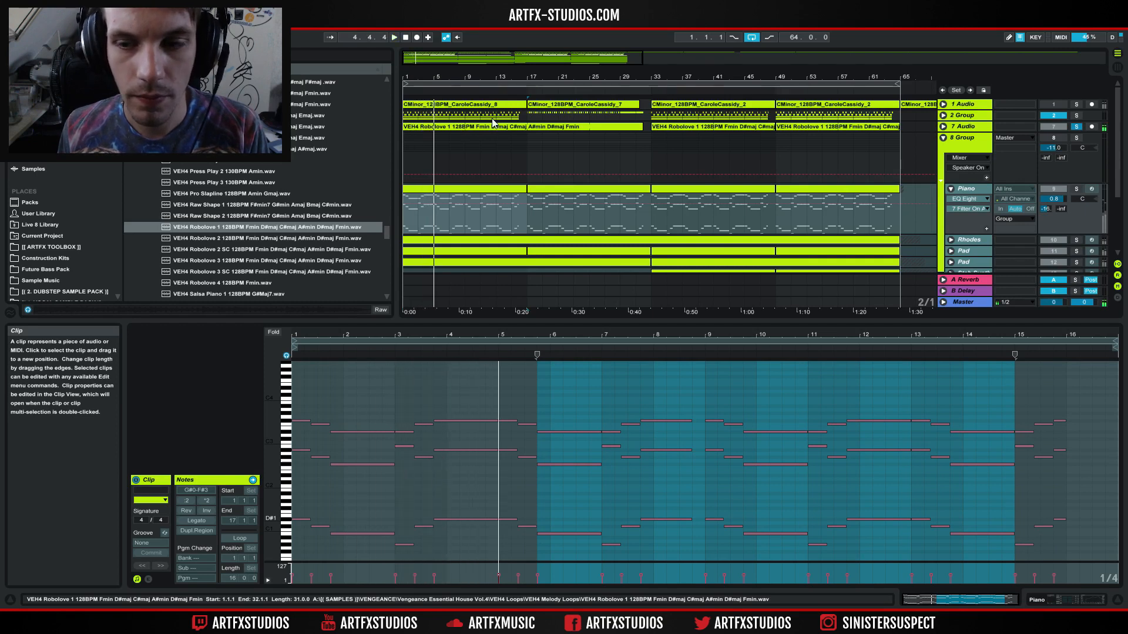
{"action": "left_click", "coordinate": [1076, 189]}
{"action": "left_click", "coordinate": [557, 235]}
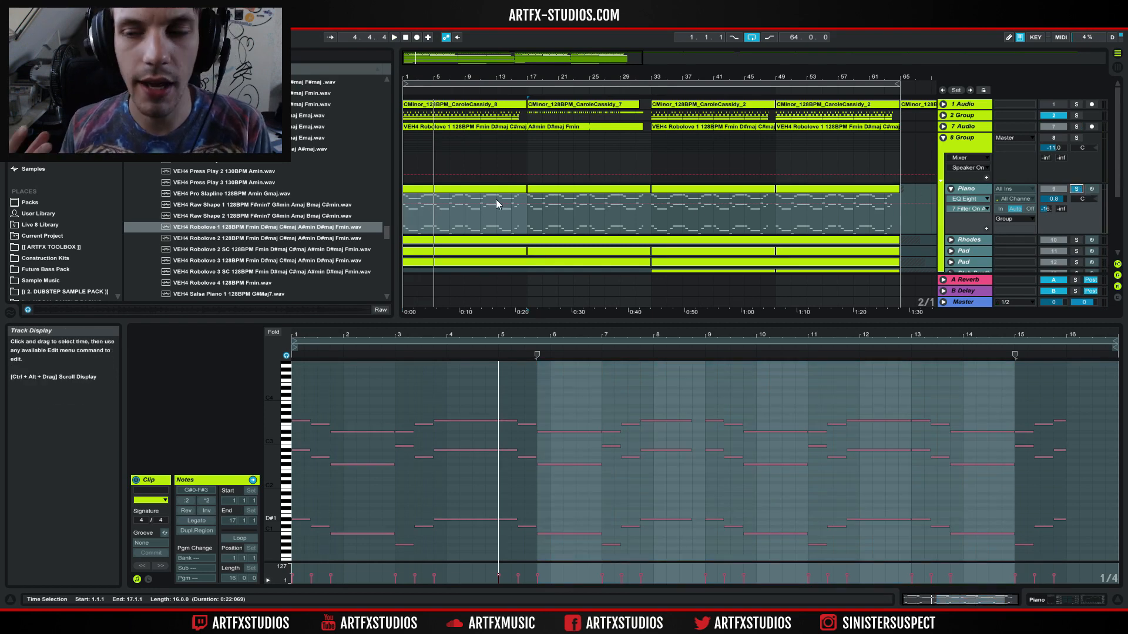
{"action": "left_click", "coordinate": [827, 141]}
{"action": "key", "text": "space"}
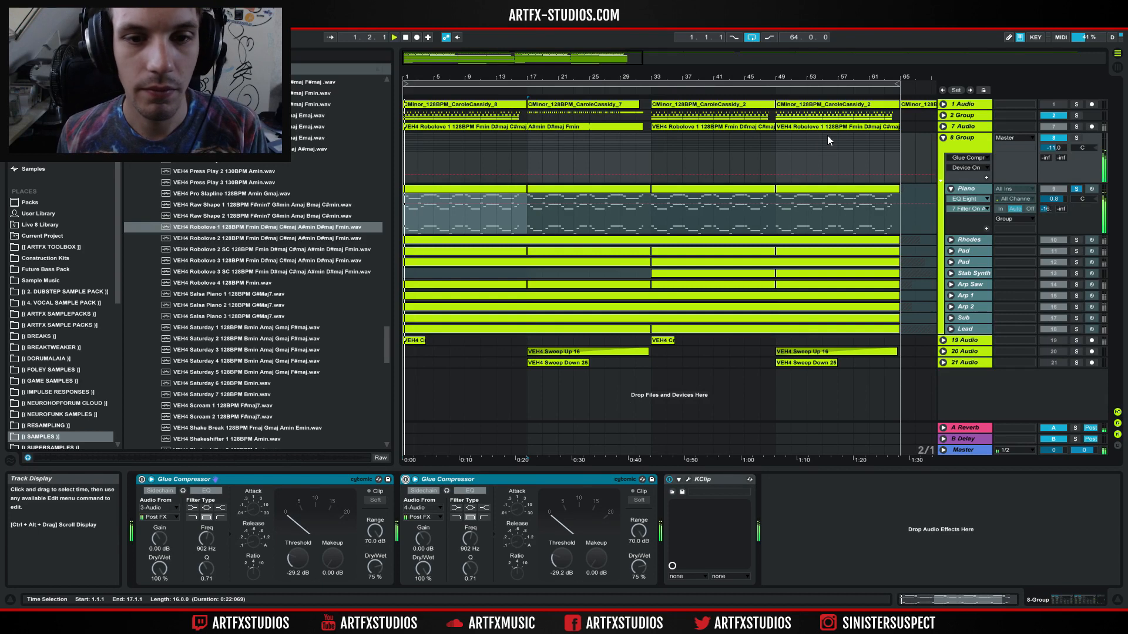
- Audition 7 Audio and Piano soloed together from bar 1, and leave only Piano soloed
{"action": "left_click", "coordinate": [1077, 127]}
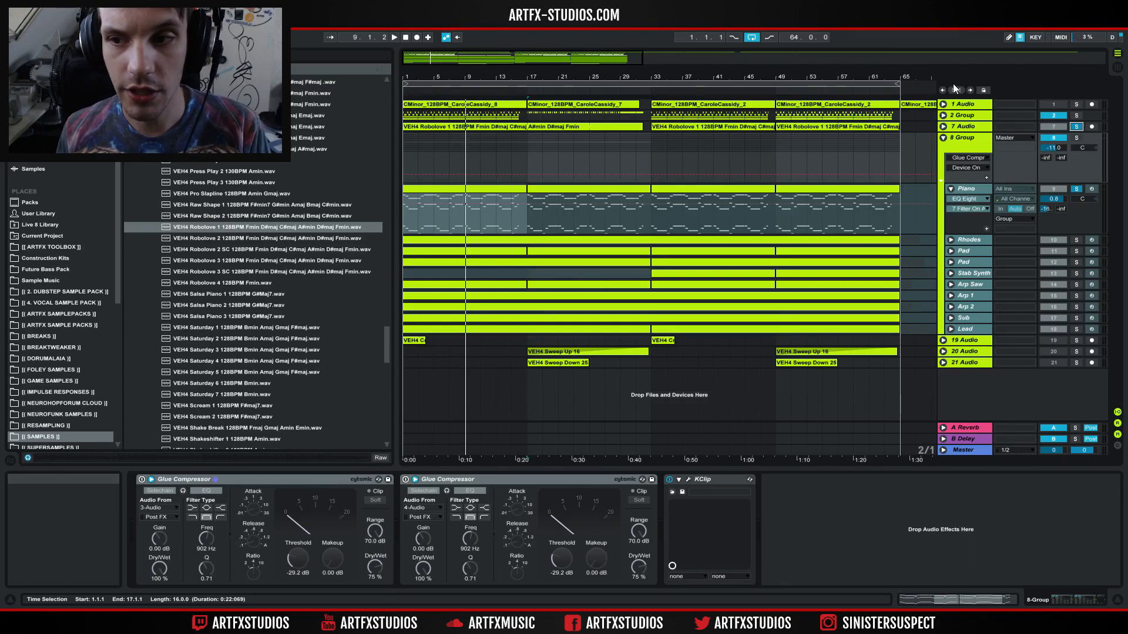
{"action": "key", "text": "space"}
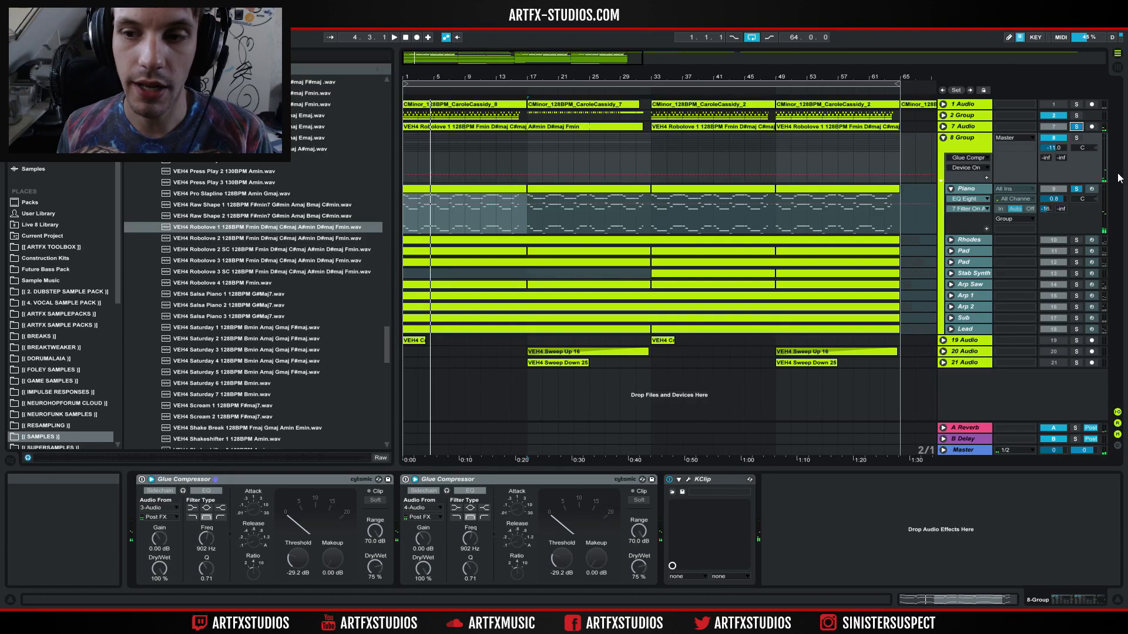
{"action": "left_click", "coordinate": [1078, 127]}
{"action": "left_click", "coordinate": [1079, 189]}
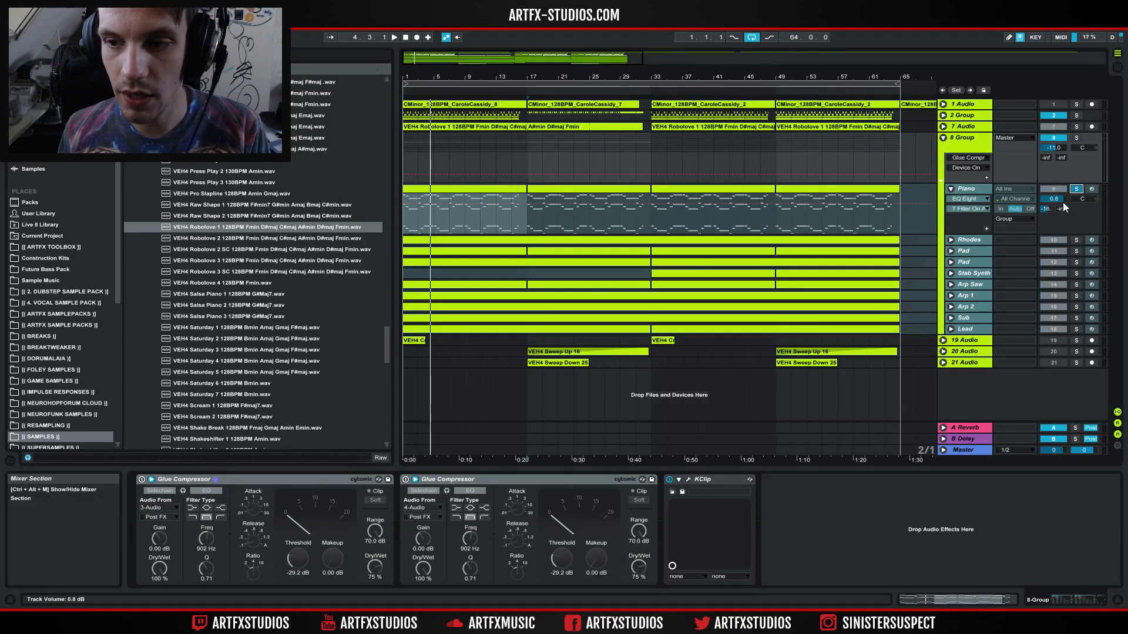
- Mute the 8 Group tracks from the first Pad down to Lead, and move the solo from Piano to 8 Group
{"action": "left_click", "coordinate": [970, 241]}
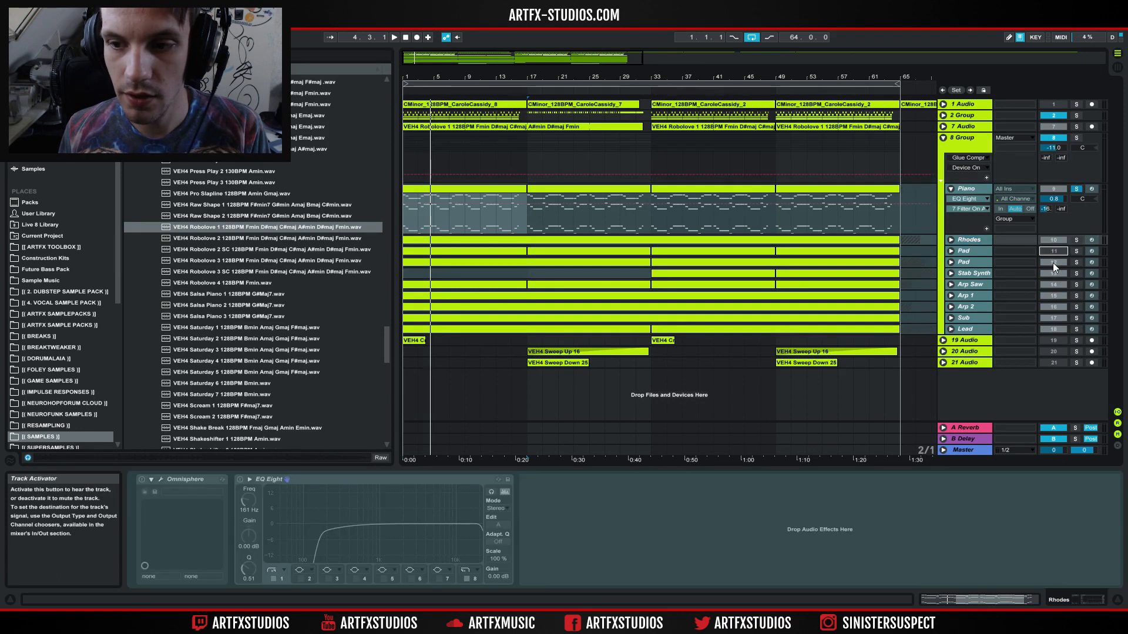
{"action": "left_click", "coordinate": [1052, 330]}
{"action": "left_click", "coordinate": [1077, 189]}
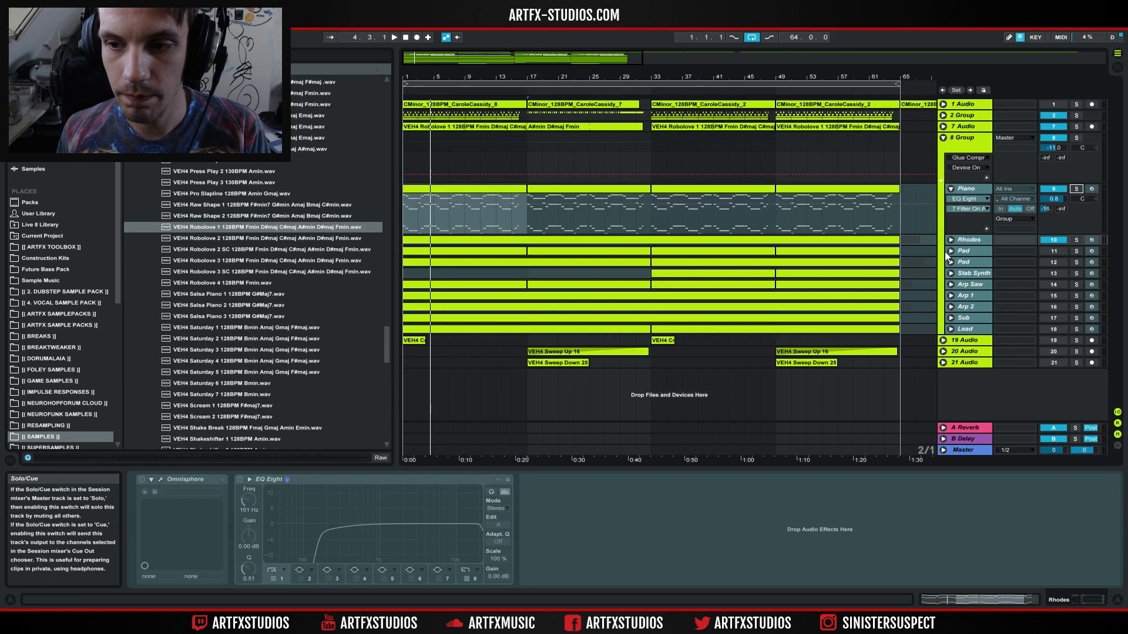
{"action": "left_click", "coordinate": [1079, 137]}
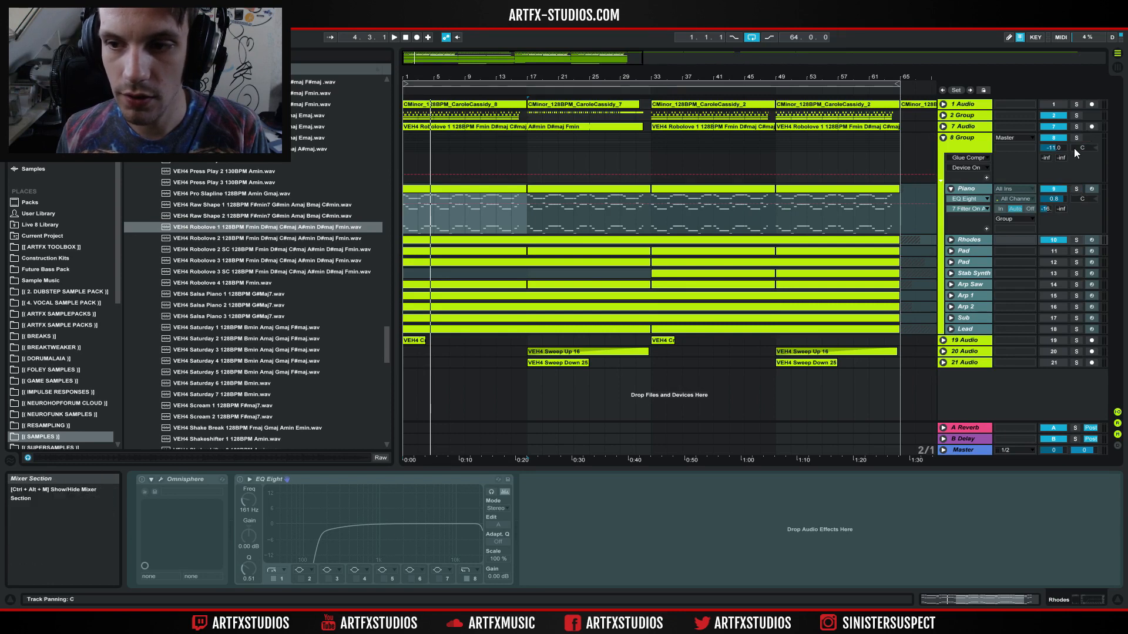
- Unfold the Rhodes track, open its MIDI clip and bring its notes into view in the note editor
{"action": "left_click", "coordinate": [950, 239]}
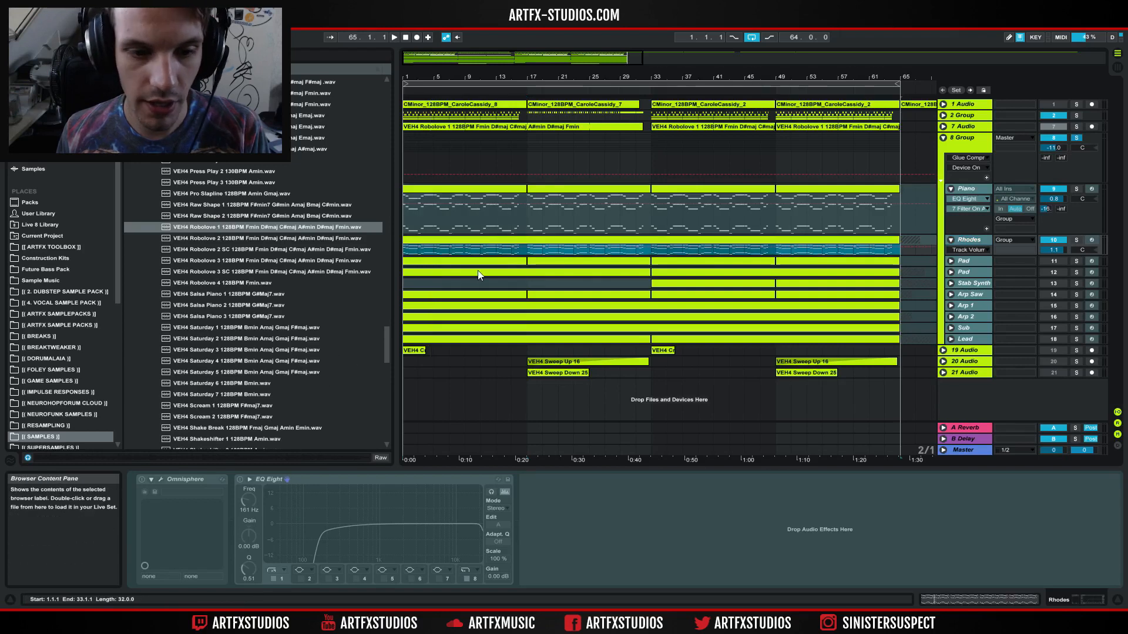
{"action": "double_click", "coordinate": [463, 243]}
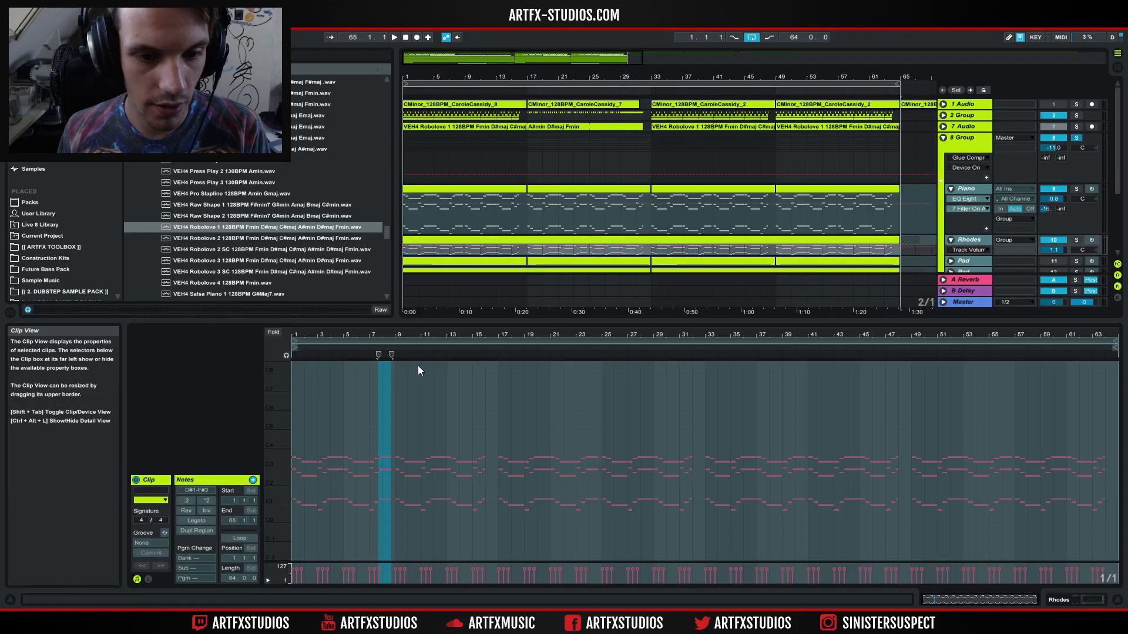
{"action": "left_click_drag", "start_coordinate": [279, 458], "coordinate": [277, 457]}
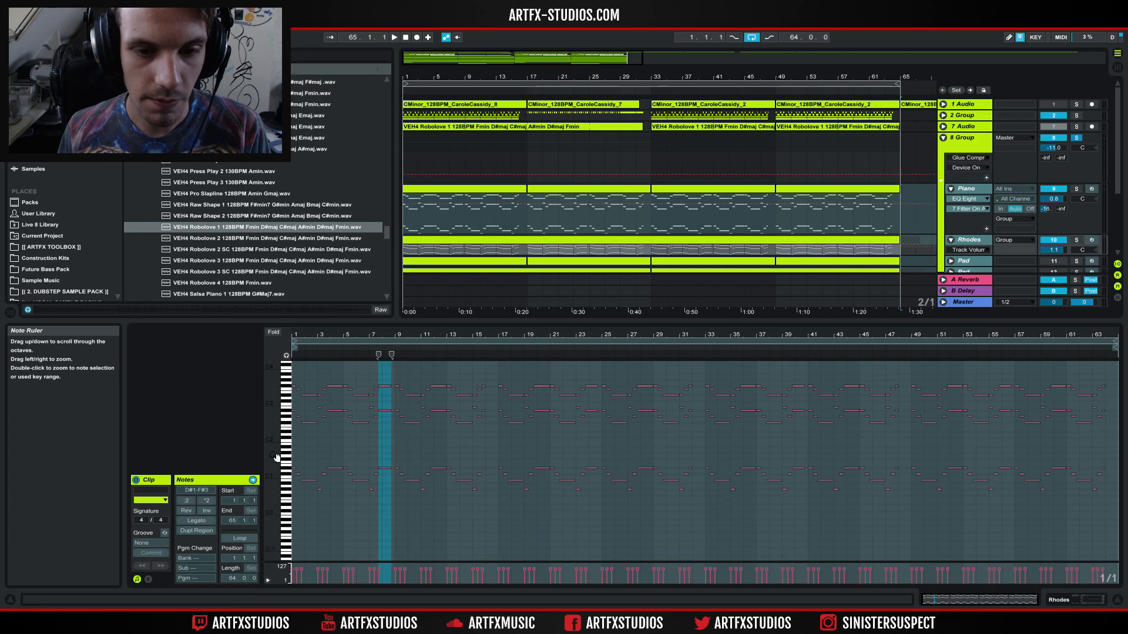
- Audition the Rhodes track soloed from bar 1, and compare it with Piano and Rhodes playing together under a soloed 8 Group
{"action": "left_click", "coordinate": [1077, 240]}
{"action": "key", "text": "space"}
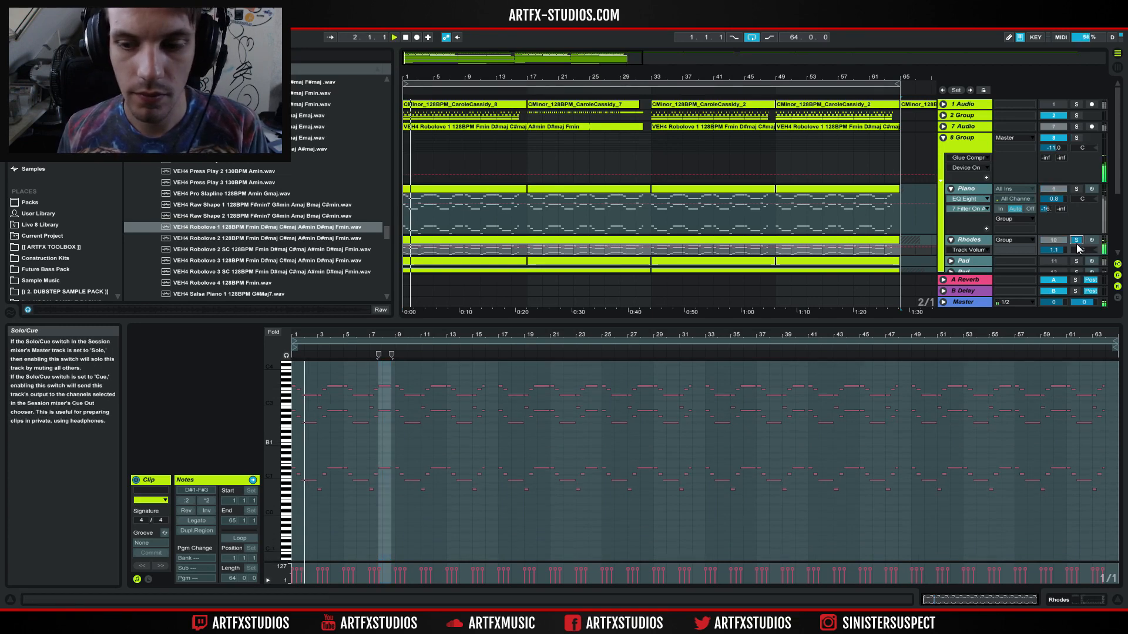
{"action": "left_click", "coordinate": [1070, 600]}
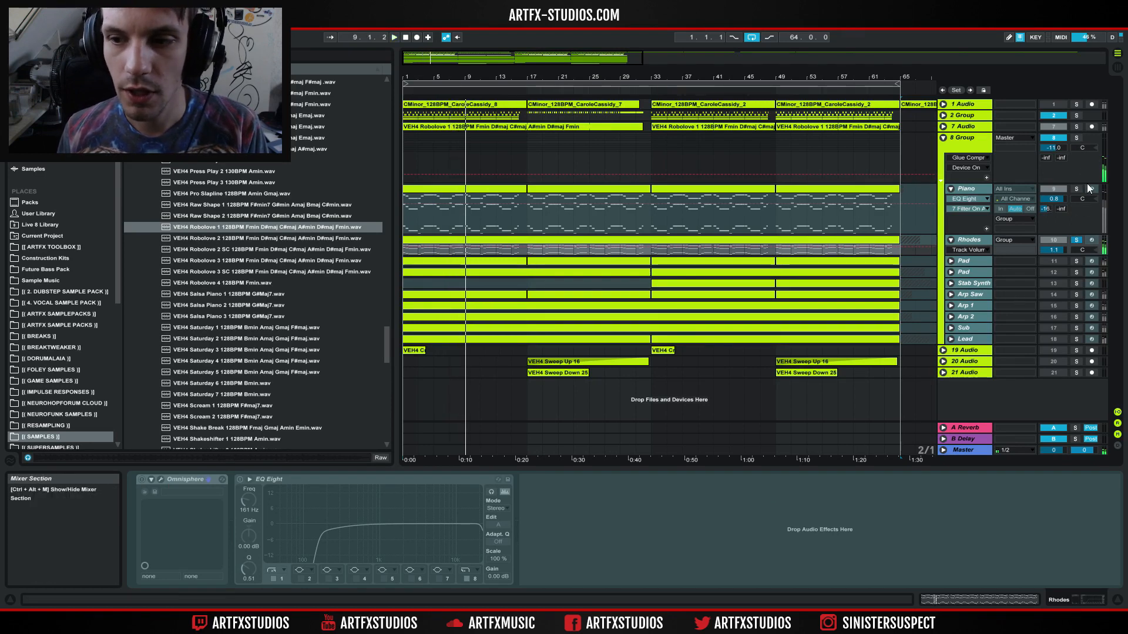
{"action": "left_click", "coordinate": [1078, 137]}
{"action": "key", "text": "space"}
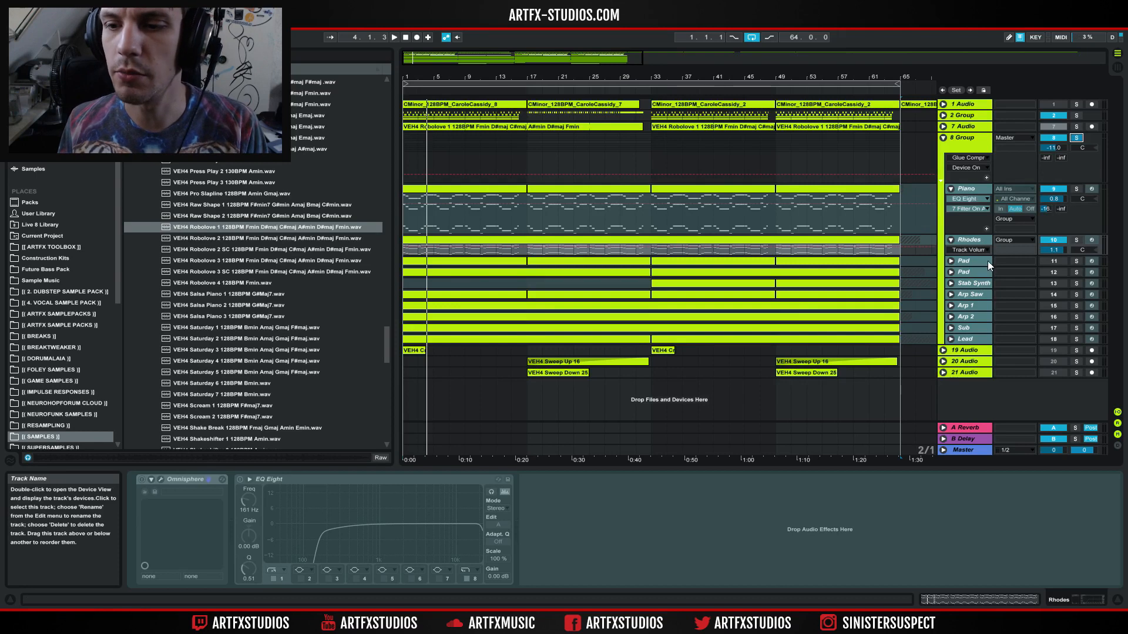
- Unfold the first Pad track below Rhodes, activate it and solo it
{"action": "left_click", "coordinate": [950, 261]}
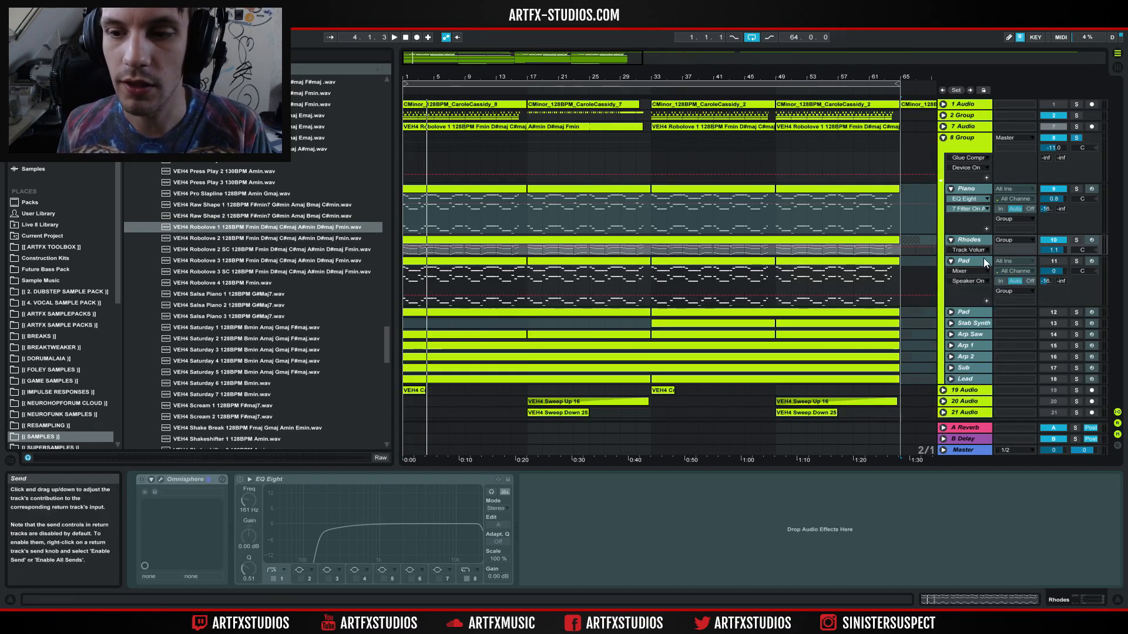
{"action": "left_click", "coordinate": [984, 260]}
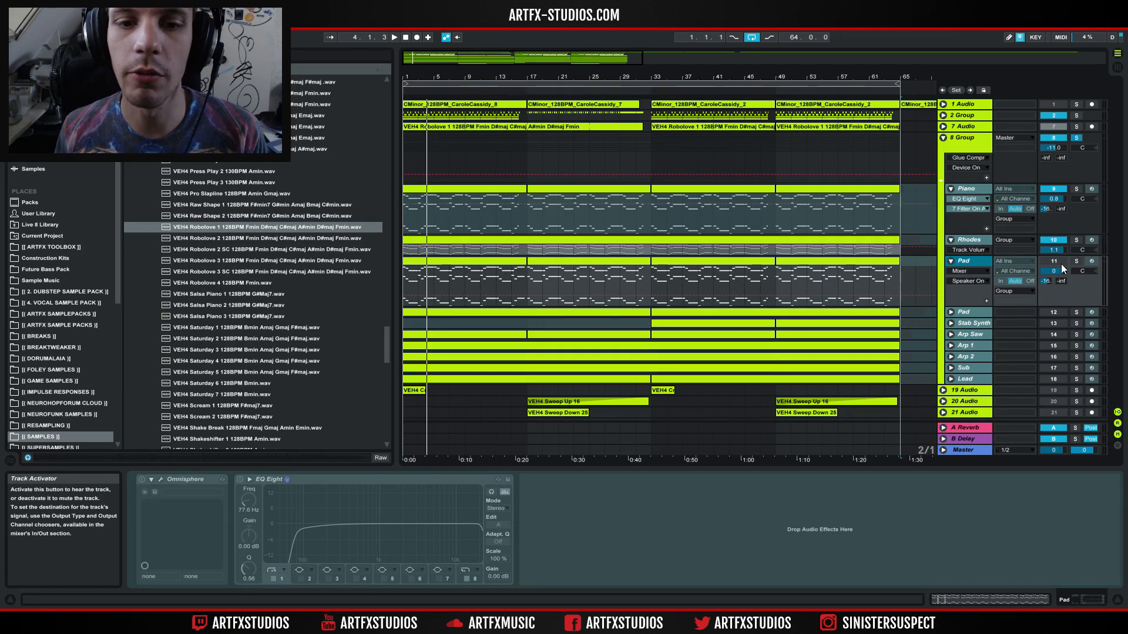
{"action": "left_click", "coordinate": [981, 237]}
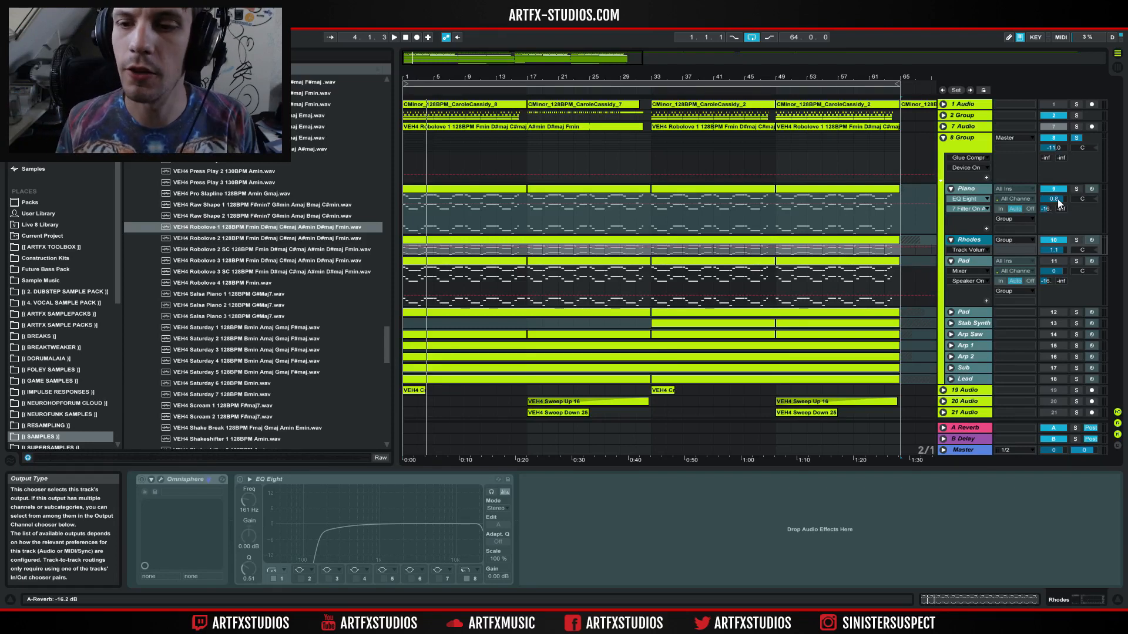
{"action": "left_click", "coordinate": [1076, 261]}
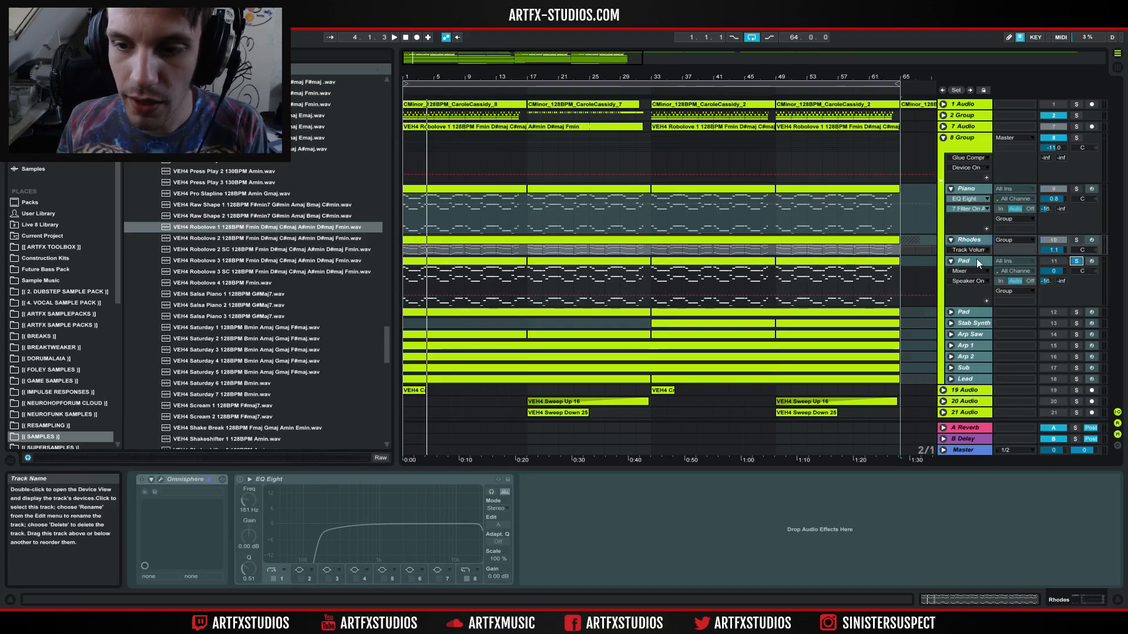
{"action": "left_click", "coordinate": [980, 260]}
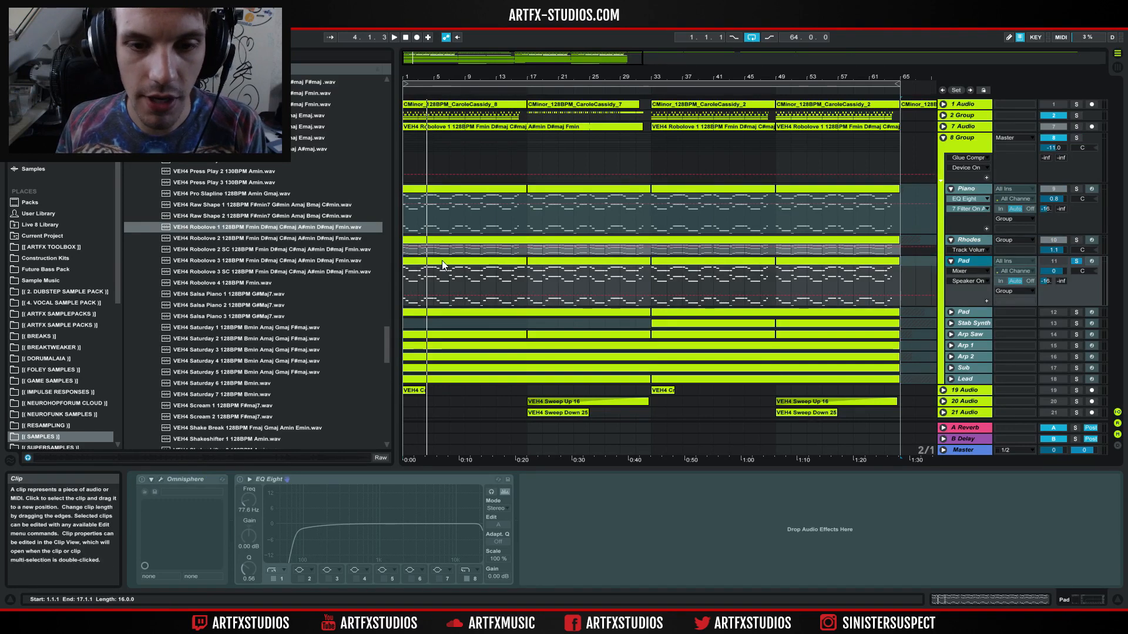
{"action": "left_click", "coordinate": [1055, 262]}
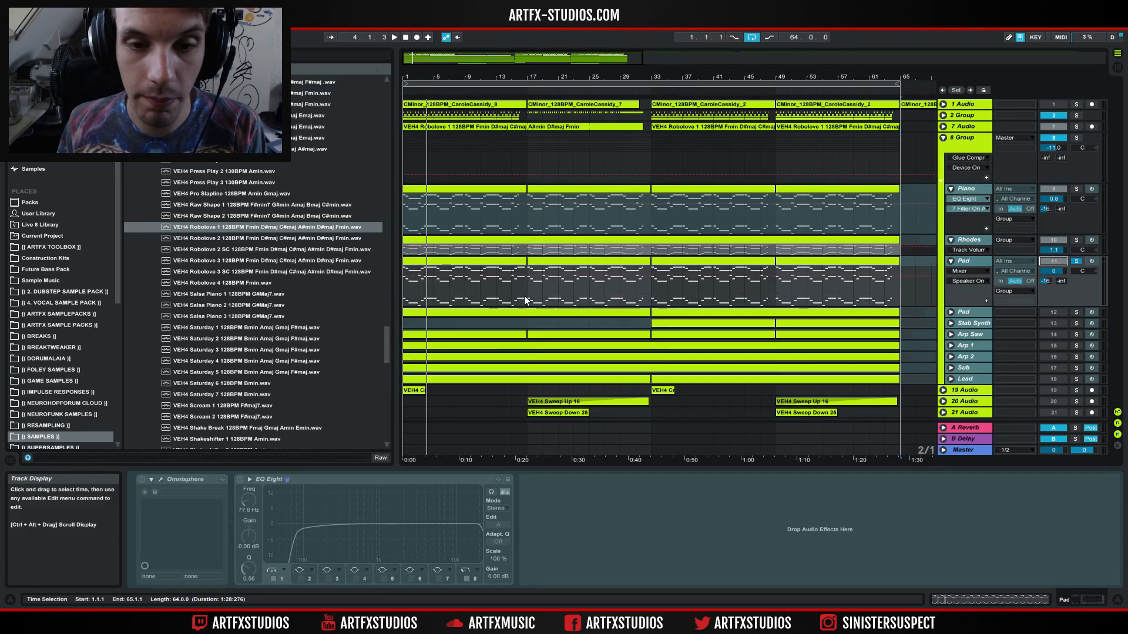
- Play the soloed first Pad from its first clip, and compare it with Piano, Rhodes and Pad layered by soloing 8 Group
{"action": "left_click", "coordinate": [448, 262]}
{"action": "key", "text": "space"}
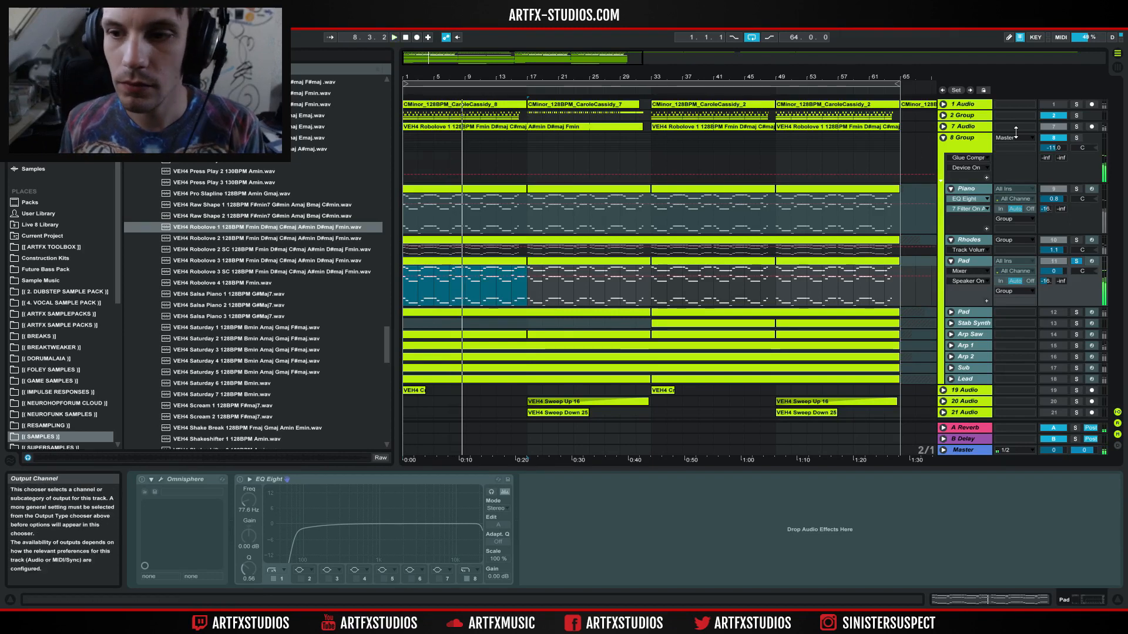
{"action": "left_click", "coordinate": [1076, 138]}
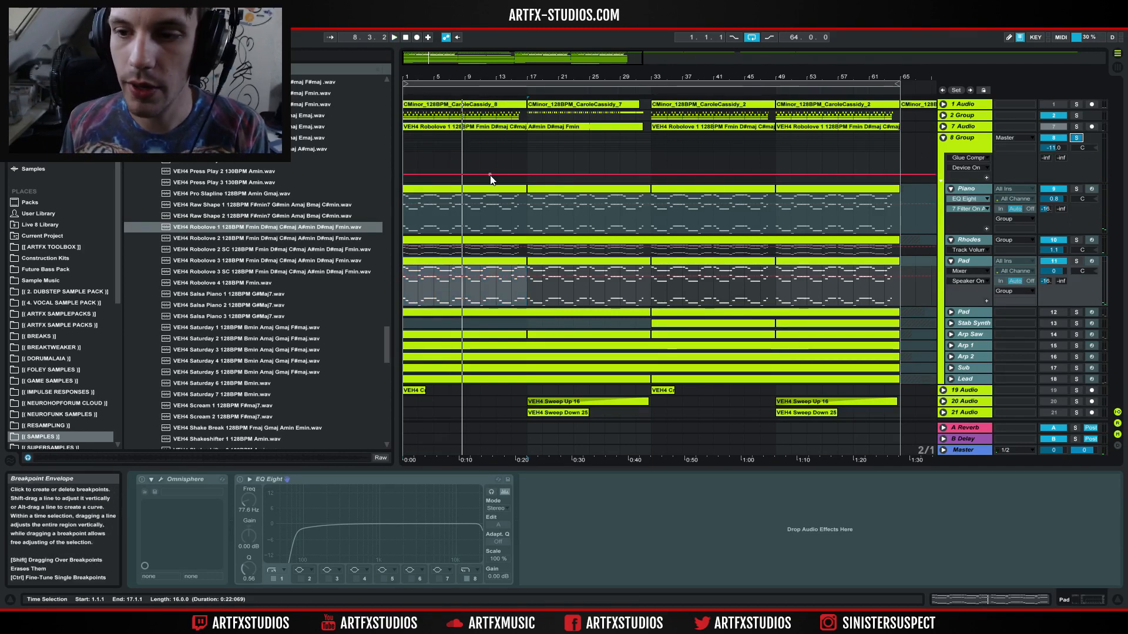
{"action": "key", "text": "space"}
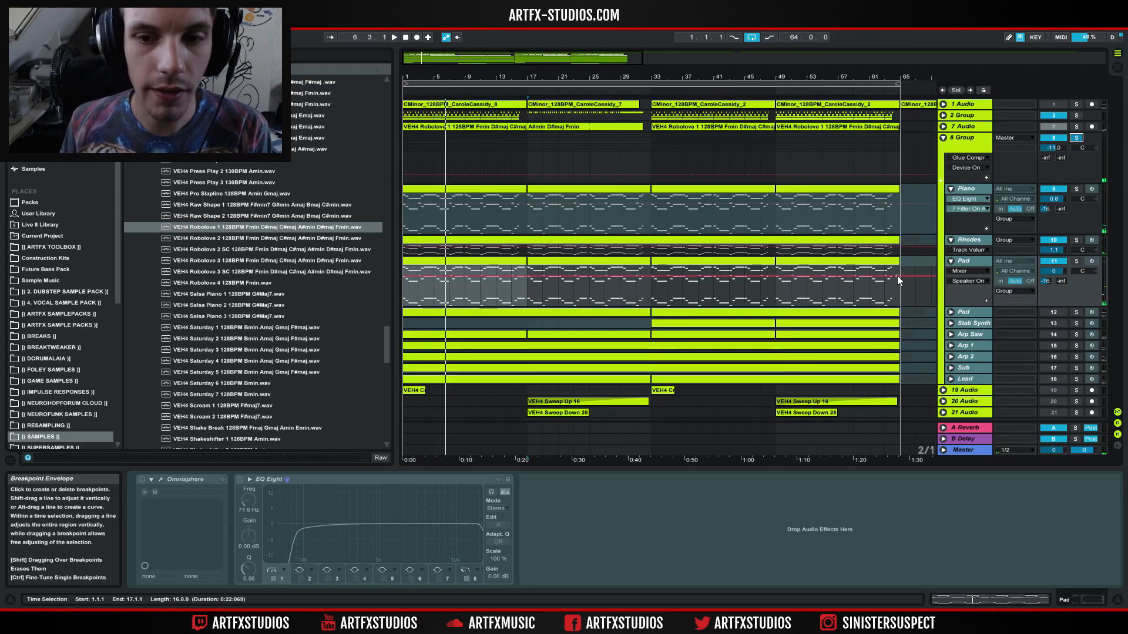
- Unfold the second Pad track, activate it and solo it
{"action": "left_click", "coordinate": [979, 313]}
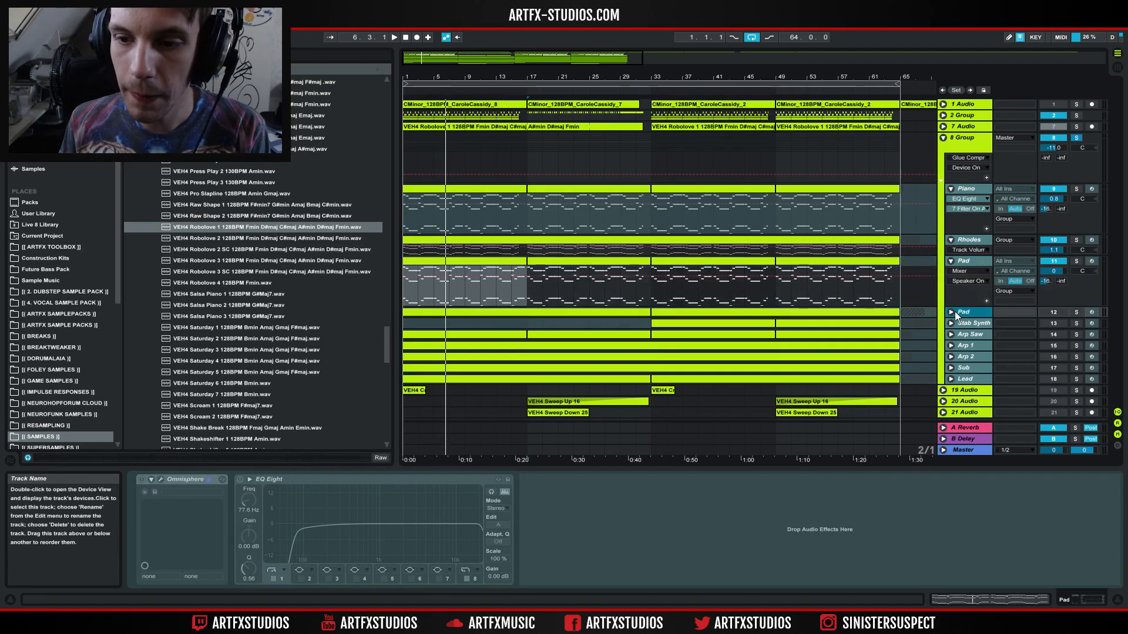
{"action": "left_click", "coordinate": [952, 312]}
{"action": "left_click", "coordinate": [1054, 313]}
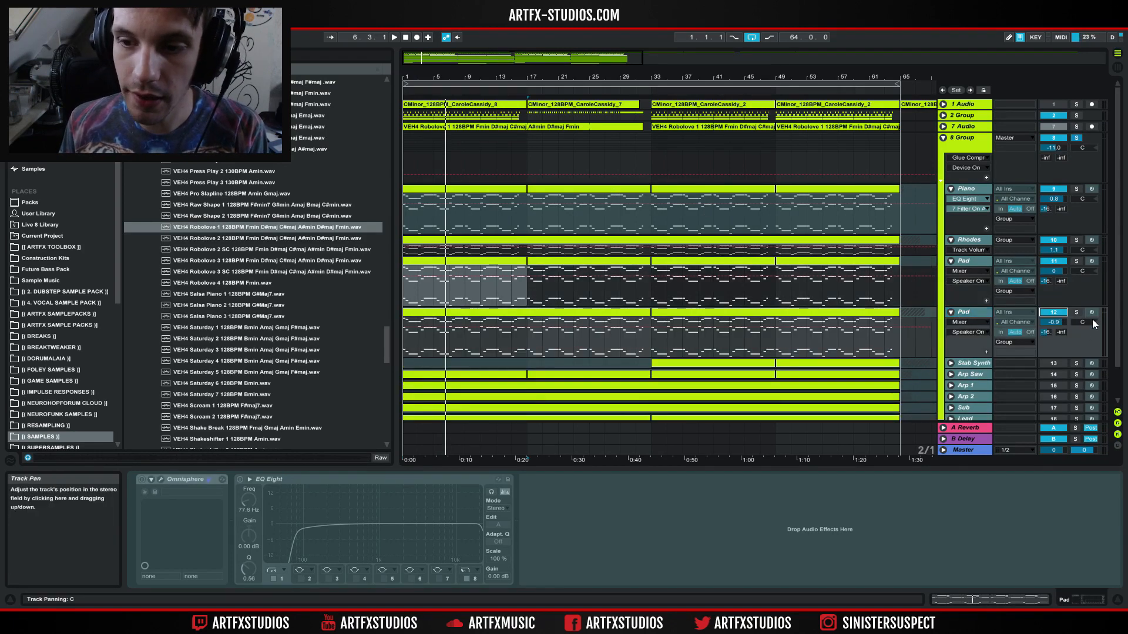
{"action": "left_click", "coordinate": [1077, 313]}
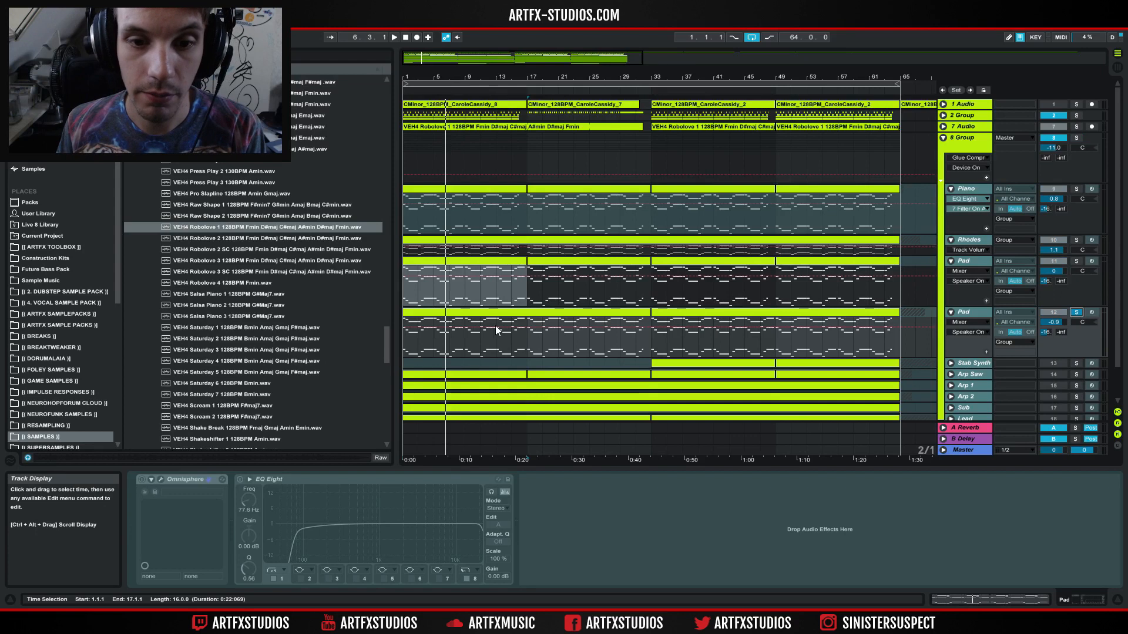
- Play the soloed second Pad from bar 1, and compare it with all active chord layers by soloing 8 Group
{"action": "left_click", "coordinate": [526, 318]}
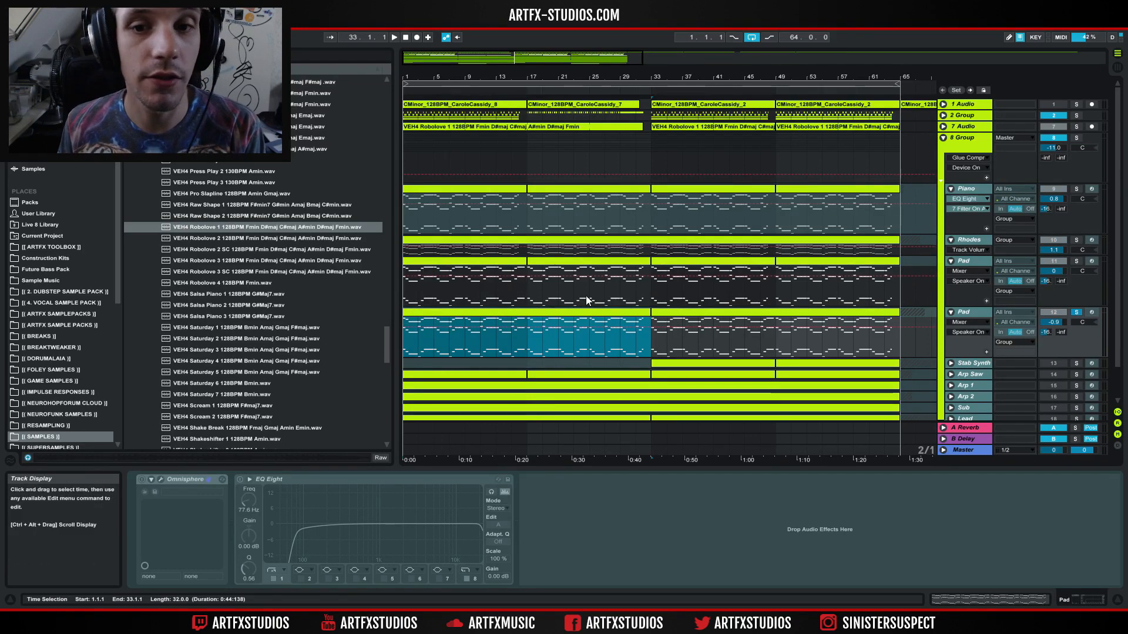
{"action": "key", "text": "space"}
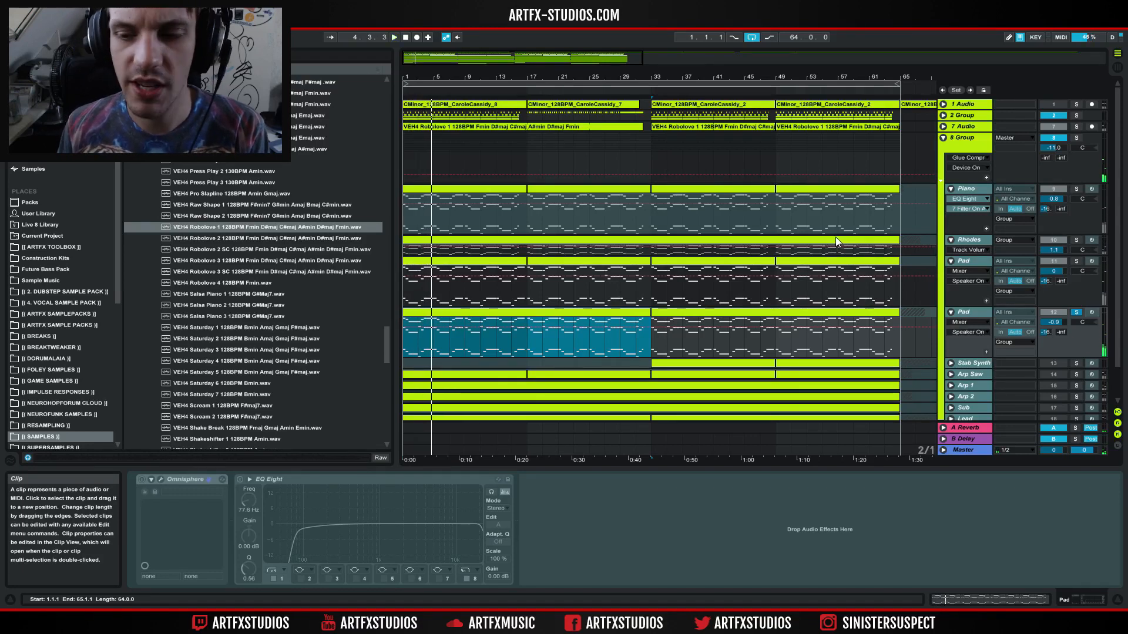
{"action": "left_click", "coordinate": [1078, 138]}
{"action": "key", "text": "space"}
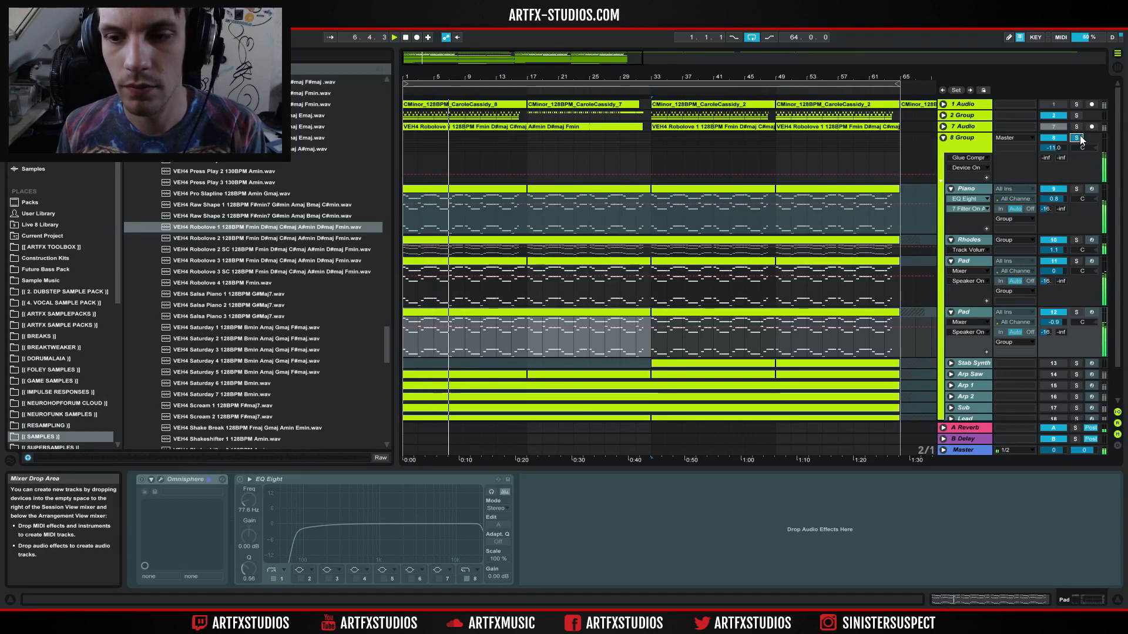
{"action": "left_click", "coordinate": [942, 137]}
{"action": "left_click", "coordinate": [943, 138]}
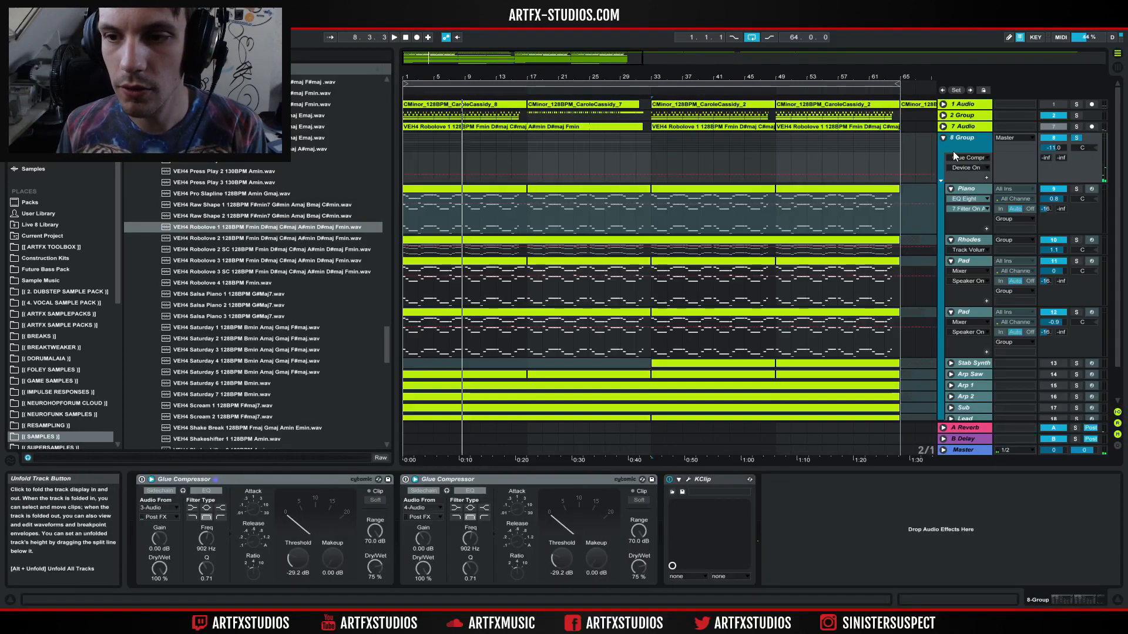
- Unsolo and mute 8 Group, activate the 7 Audio melody loop, and play the arrangement from bar 1
{"action": "left_click", "coordinate": [1076, 138]}
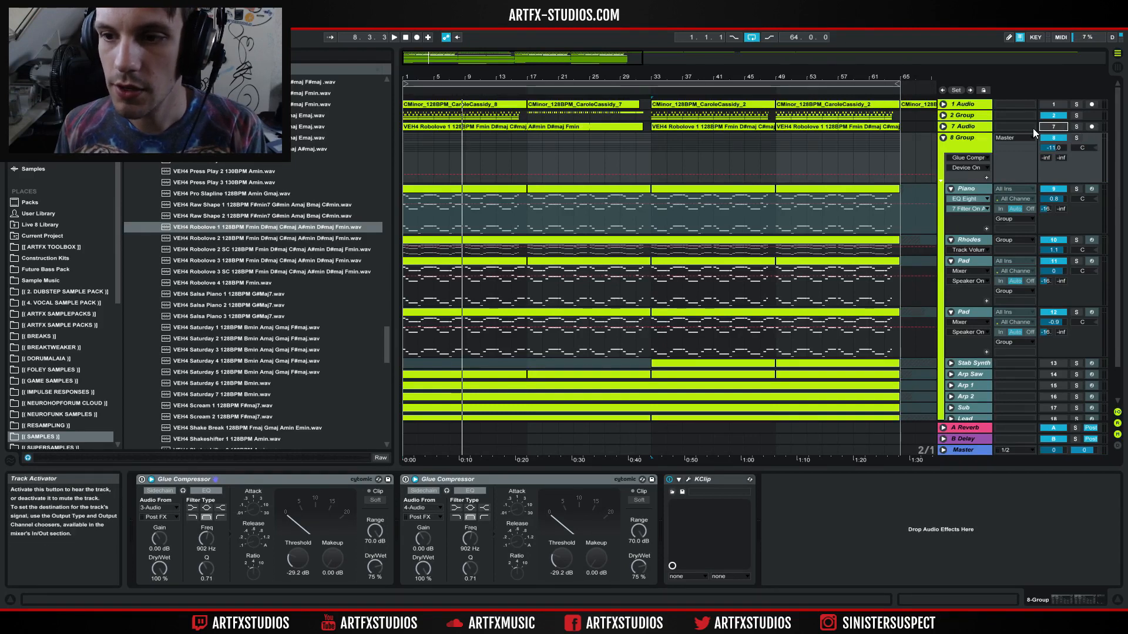
{"action": "key", "text": "space"}
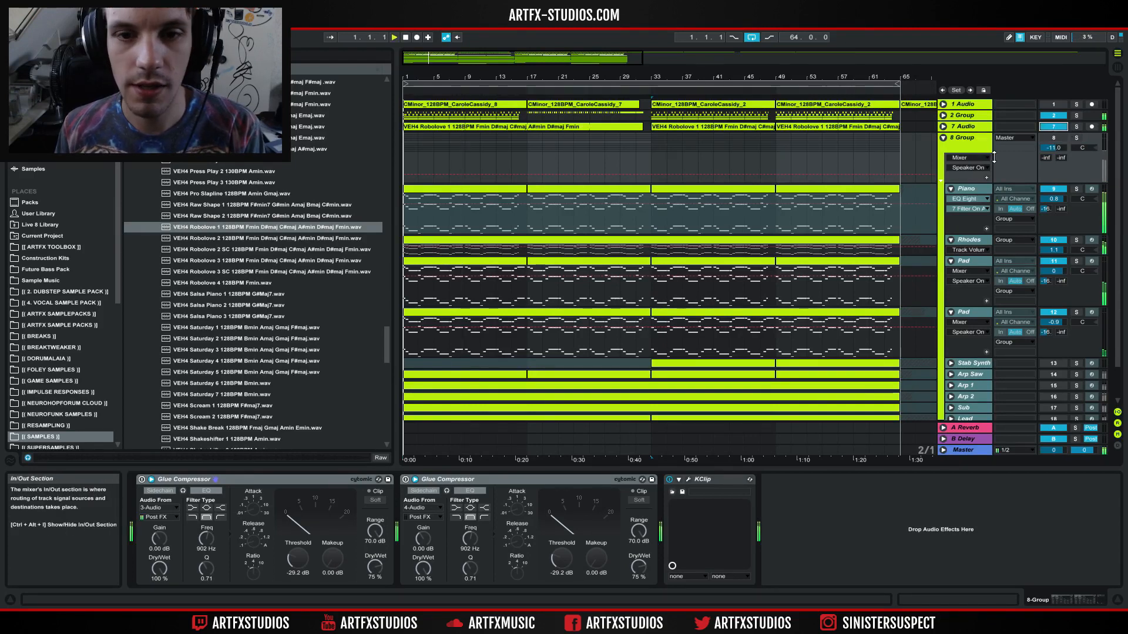
{"action": "left_click", "coordinate": [1056, 126]}
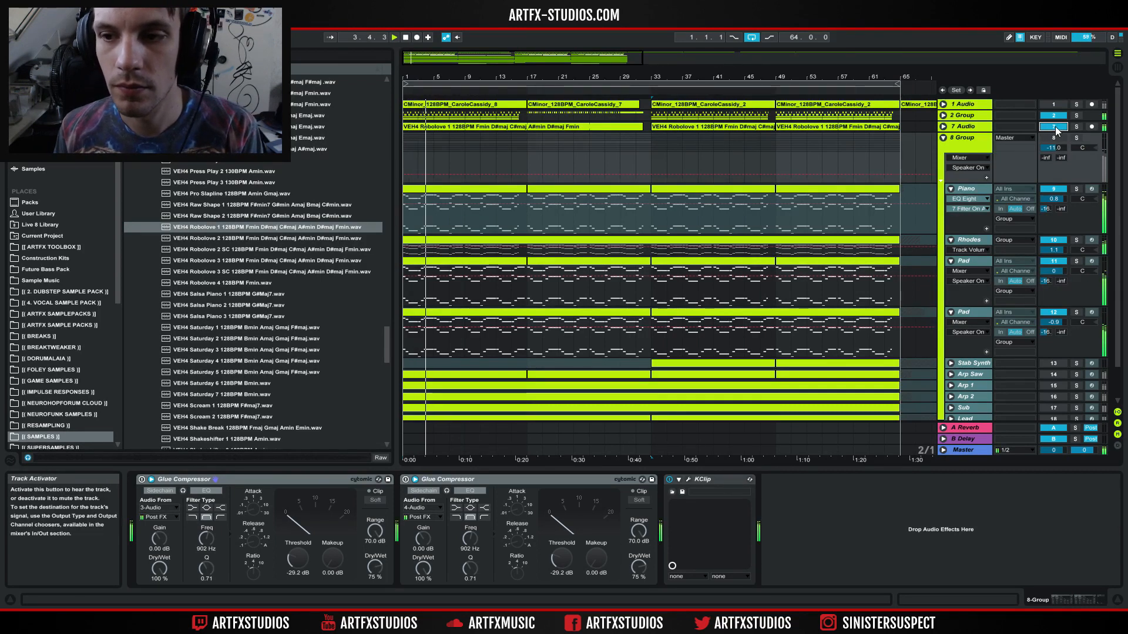
- Activate 8 Group with 7 Audio muted, and lower the volumes to -0.9 for Rhodes, -6.4 for the first Pad and -5.0 dB for the second
{"action": "left_click", "coordinate": [1055, 138]}
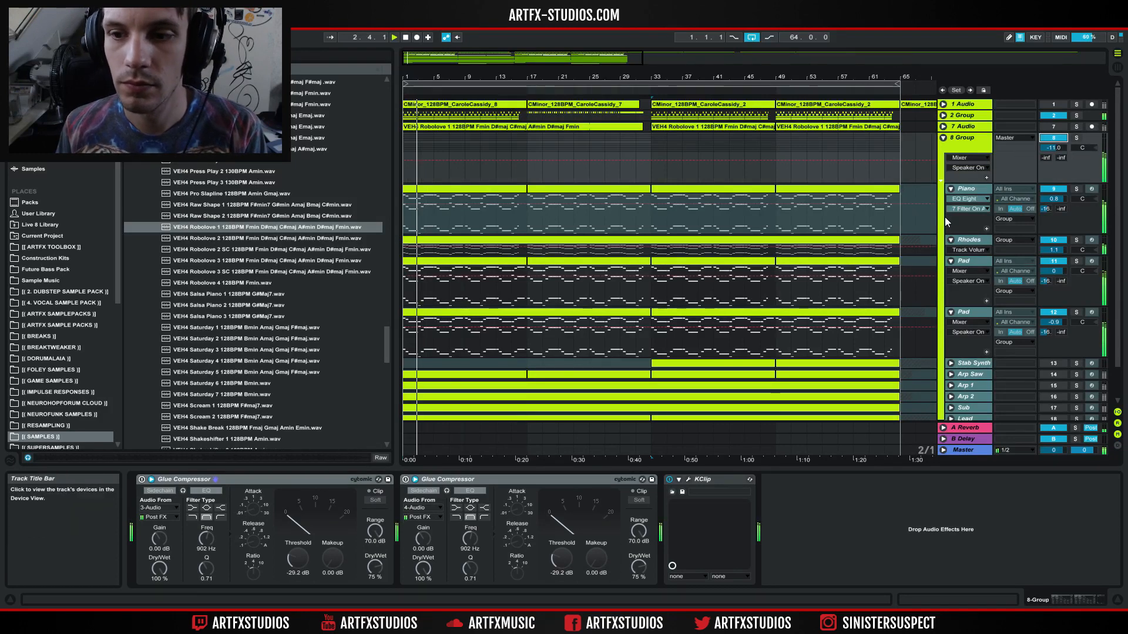
{"action": "left_click_drag", "start_coordinate": [1053, 271], "coordinate": [1053, 280]}
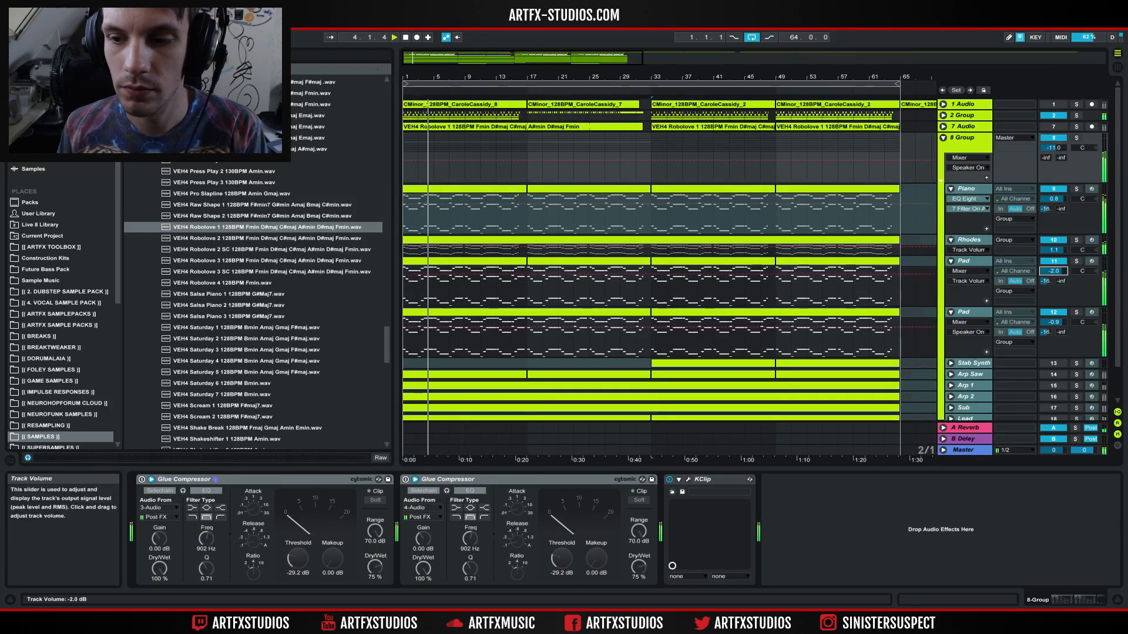
{"action": "left_click_drag", "start_coordinate": [1053, 322], "coordinate": [1053, 333]}
{"action": "left_click_drag", "start_coordinate": [1061, 272], "coordinate": [1061, 325]}
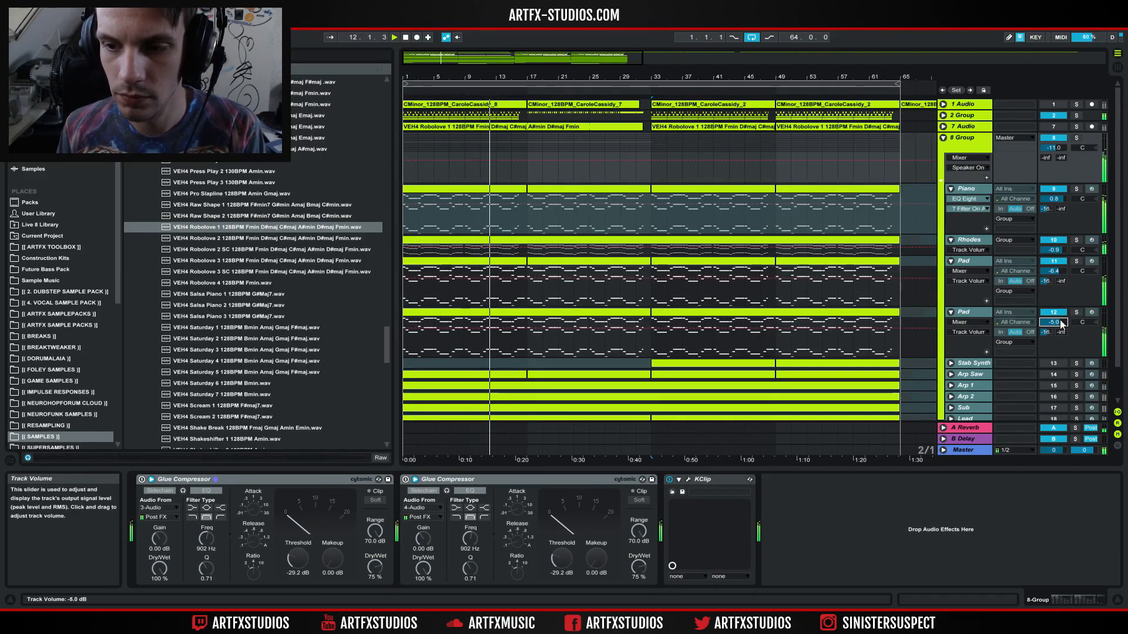
- Fold the tracks inside 8 Group, then activate and unfold the Arp Saw track
{"action": "left_click", "coordinate": [944, 137]}
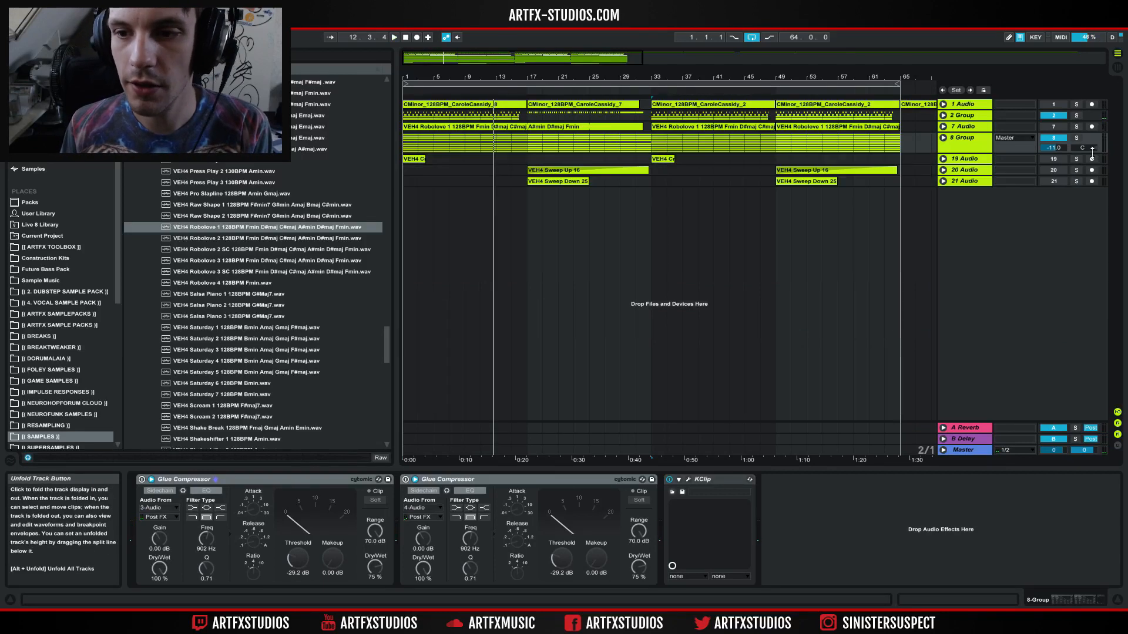
{"action": "left_click", "coordinate": [944, 137]}
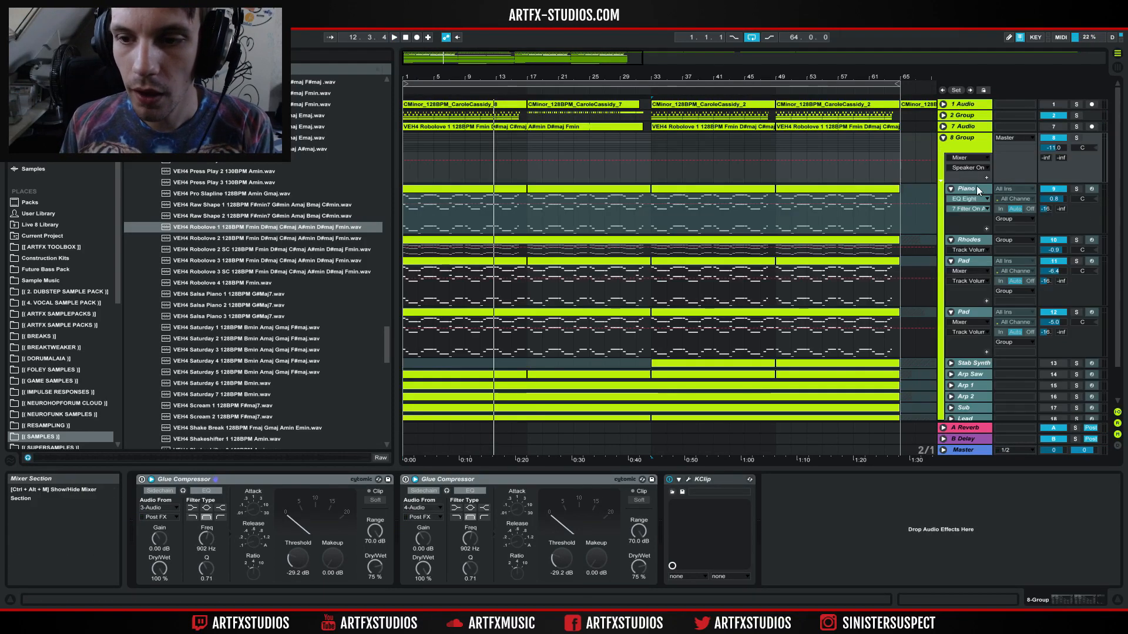
{"action": "left_click", "coordinate": [951, 189]}
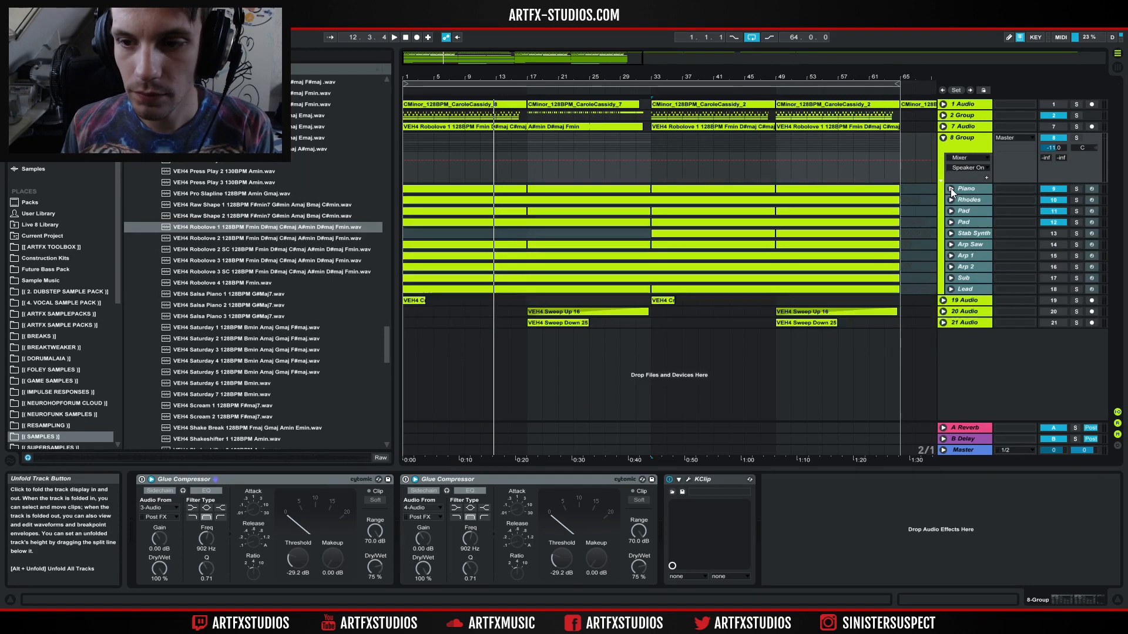
{"action": "left_click", "coordinate": [971, 245]}
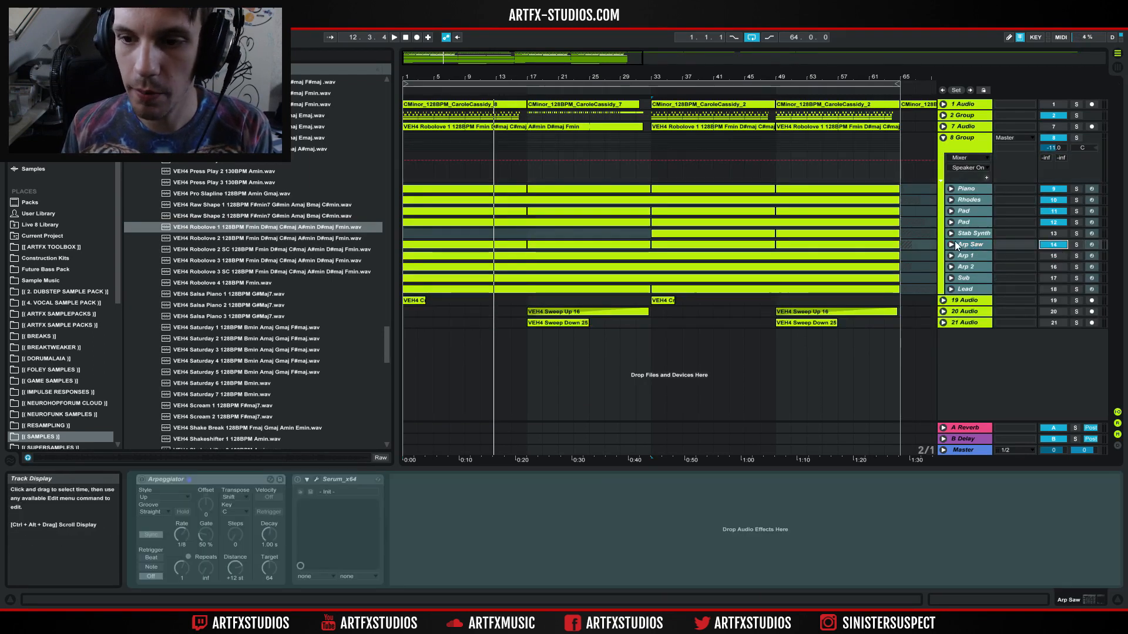
{"action": "left_click", "coordinate": [953, 244]}
- Play the soloed 7 Audio melody loop from bar 1, and compare it with the Arp Saw track soloed
{"action": "left_click", "coordinate": [415, 259]}
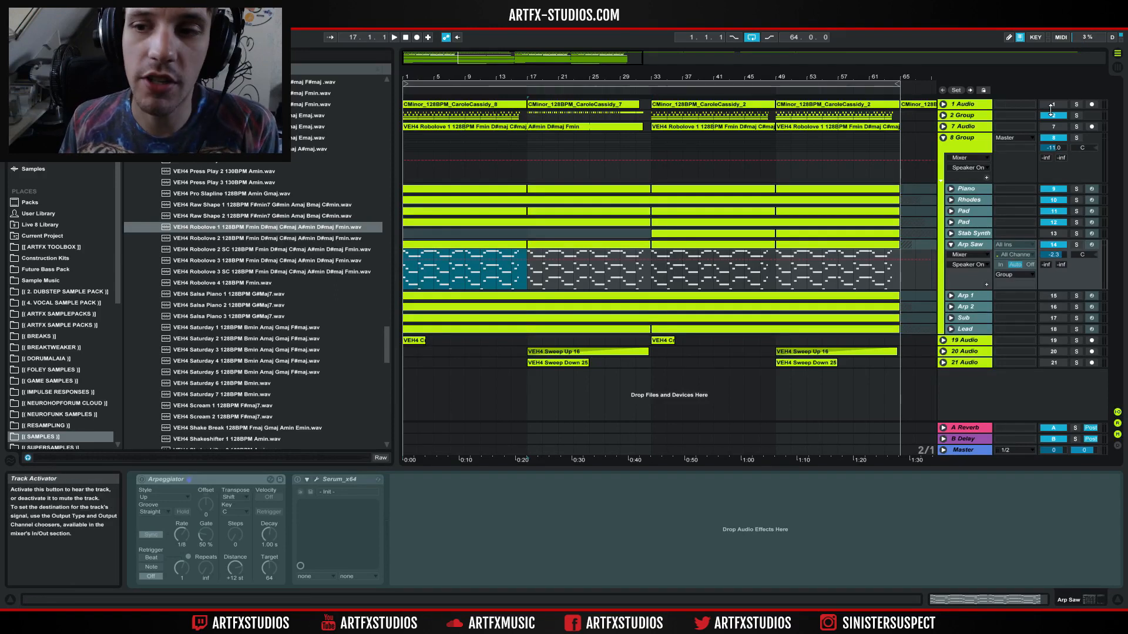
{"action": "left_click", "coordinate": [1078, 127]}
{"action": "key", "text": "space"}
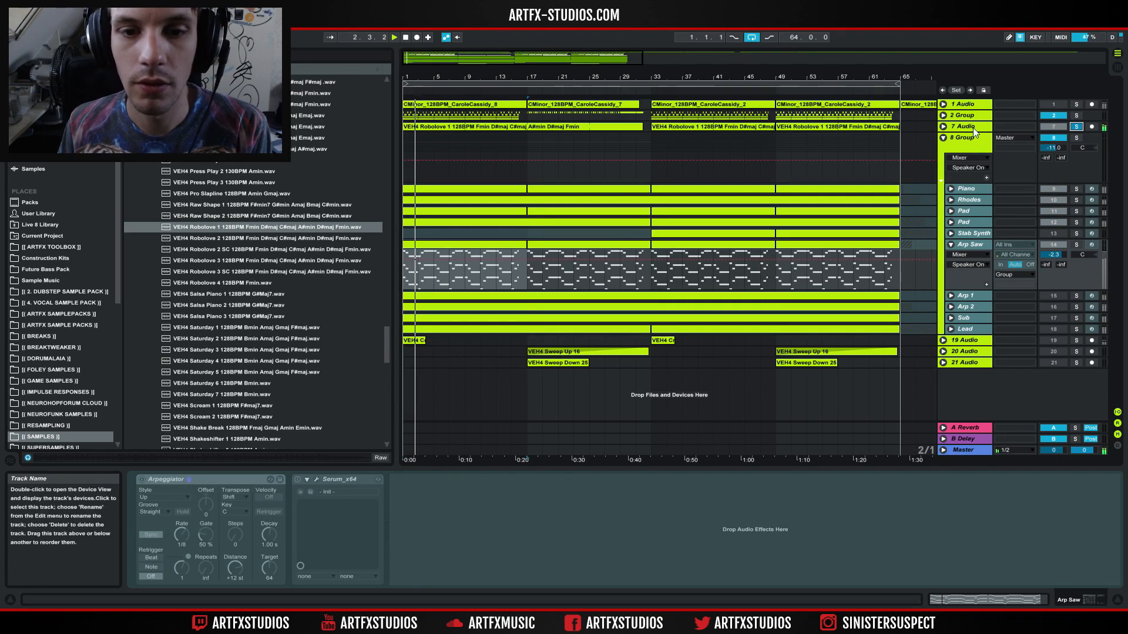
{"action": "left_click", "coordinate": [1076, 244]}
{"action": "key", "text": "space"}
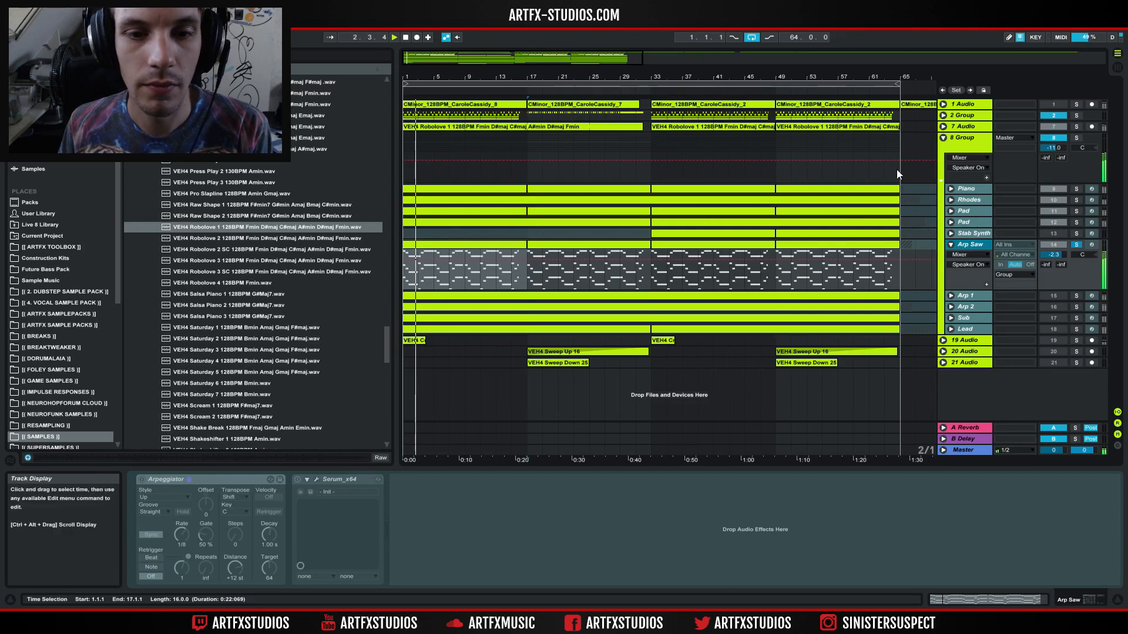
- Unfreeze the Arp Saw track and open its first MIDI clip in the note editor
{"action": "right_click", "coordinate": [978, 248]}
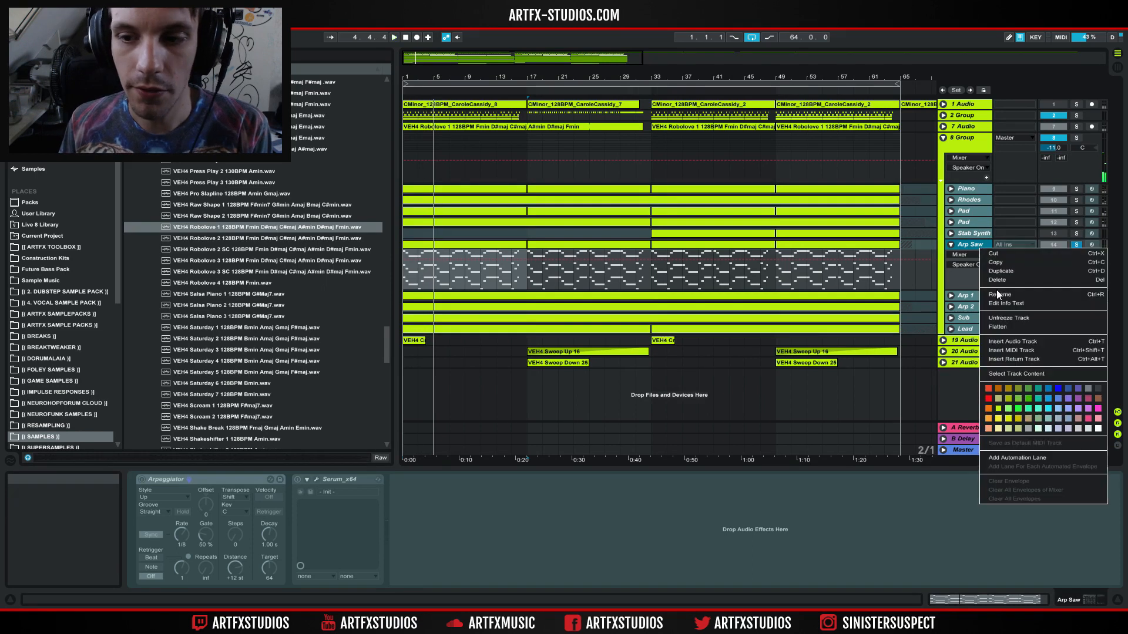
{"action": "left_click", "coordinate": [1011, 319]}
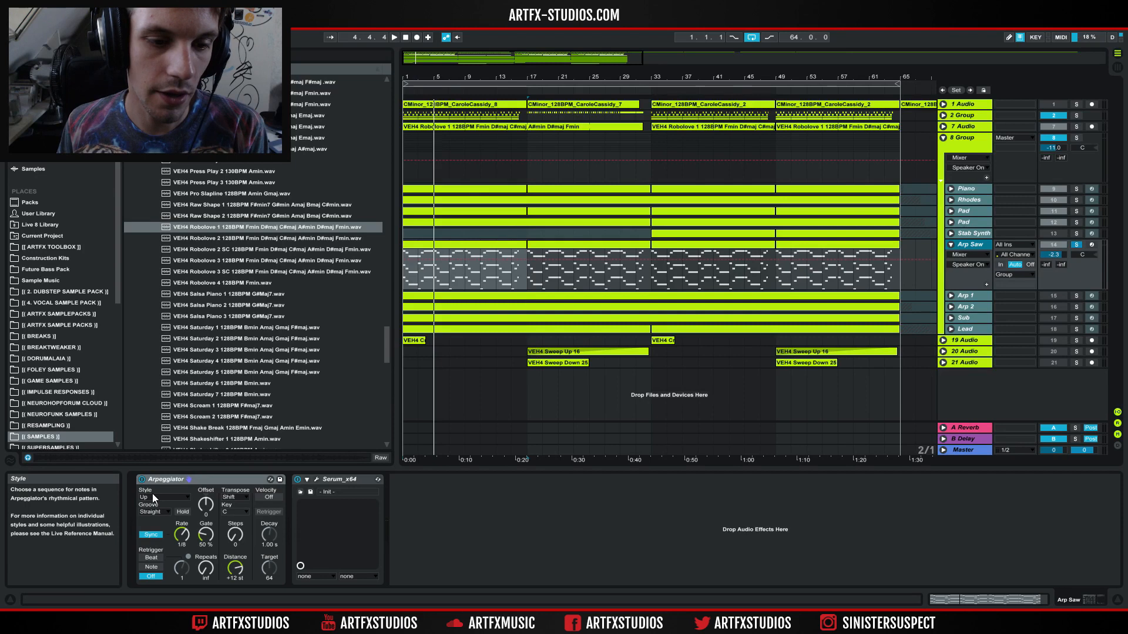
{"action": "double_click", "coordinate": [431, 253]}
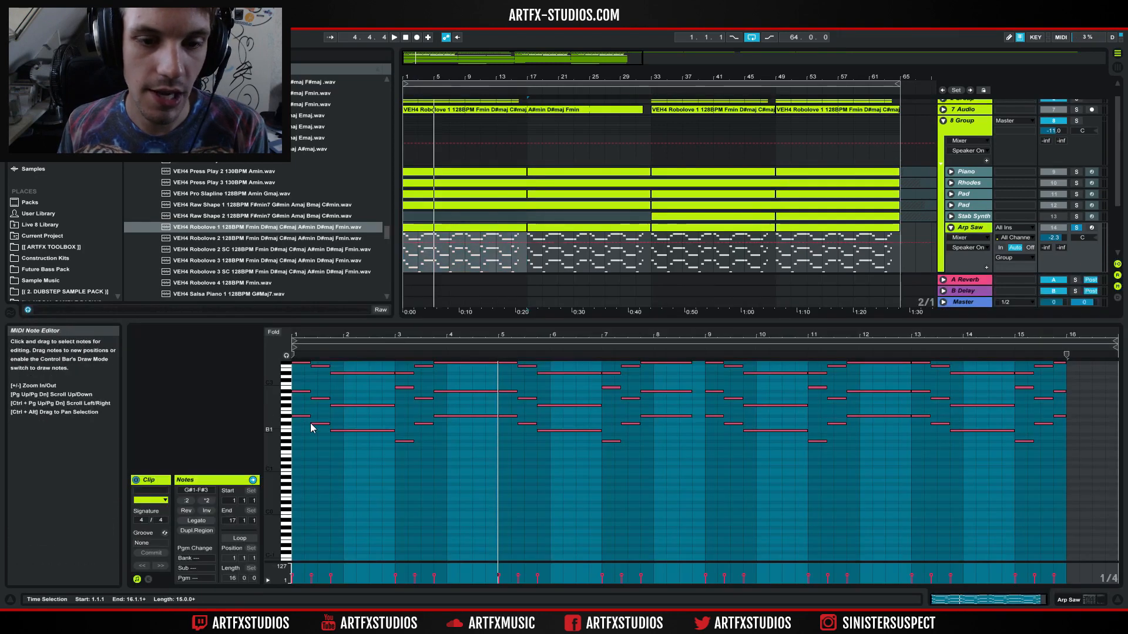
- Select the lowest line of notes in the Arp Saw clip, transpose it down an octave, and move it back up
{"action": "scroll", "coordinate": [378, 471], "scroll_direction": "up", "scroll_amount": 3}
{"action": "left_click_drag", "start_coordinate": [287, 457], "coordinate": [287, 498]}
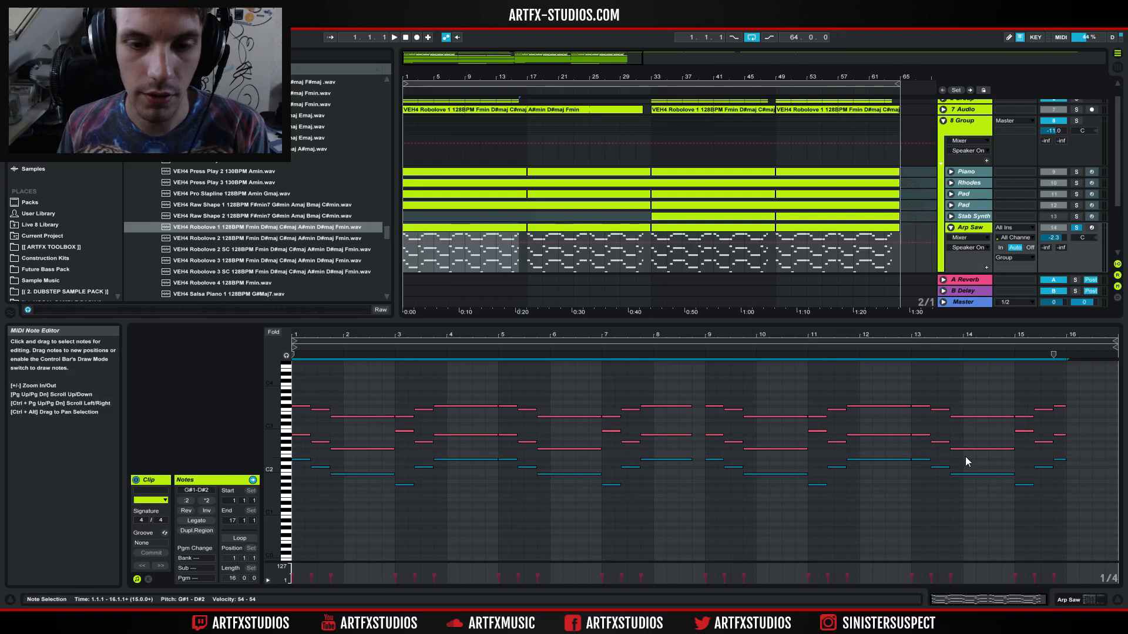
{"action": "key", "text": "shift+Down"}
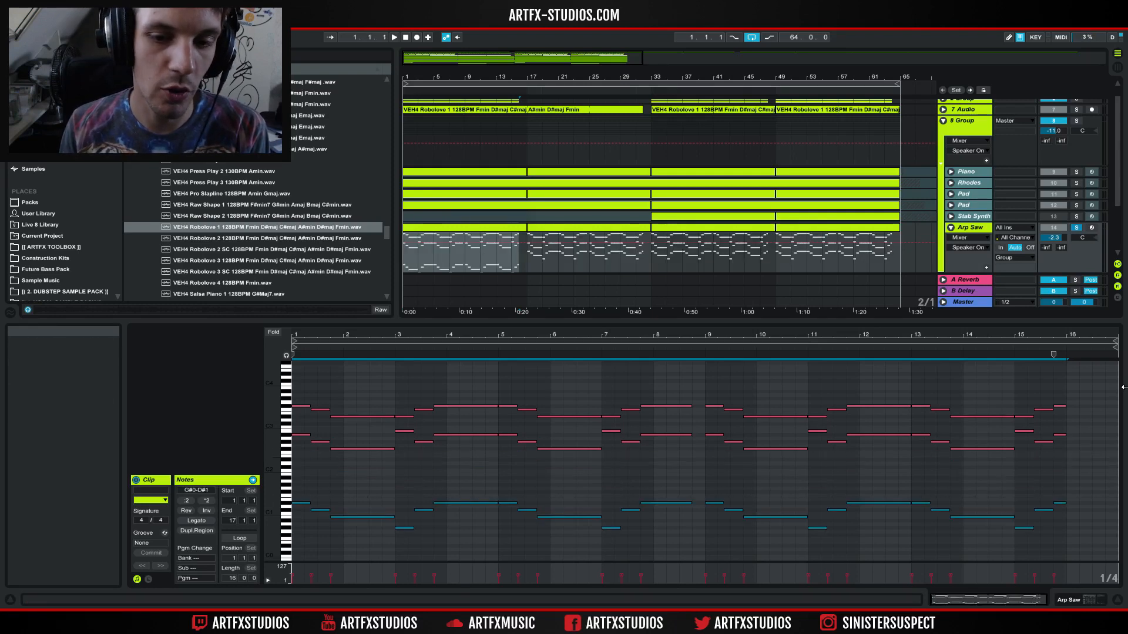
{"action": "key", "text": "shift+Up"}
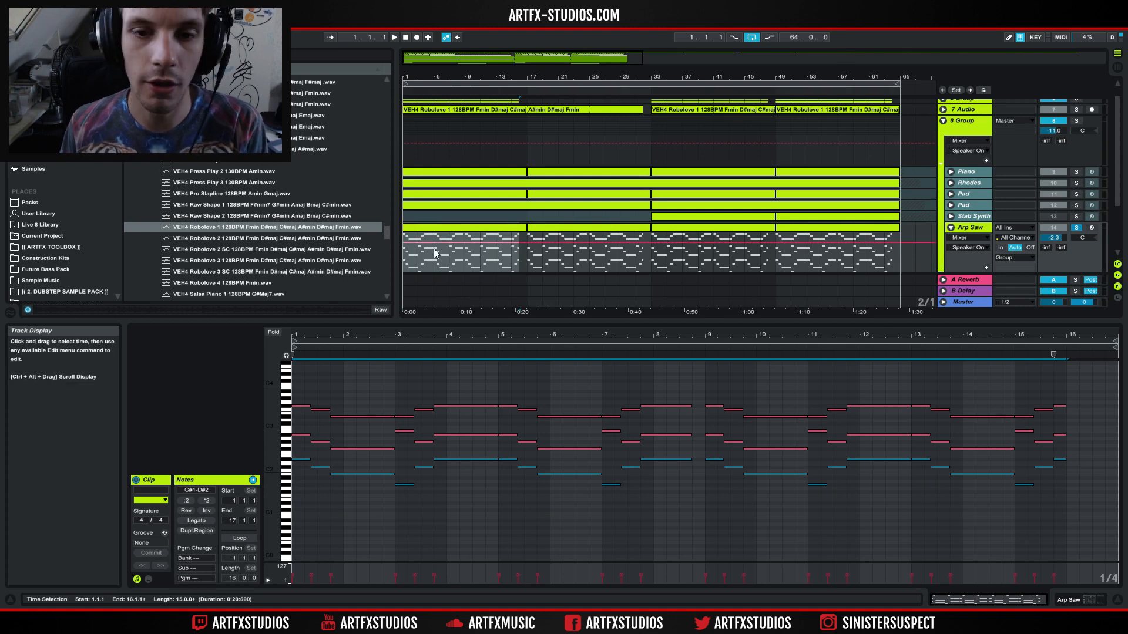
- Open the Serum plug-in on Arp Saw, review its oscillator settings and effects chain during playback, and close it
{"action": "left_click", "coordinate": [1082, 600]}
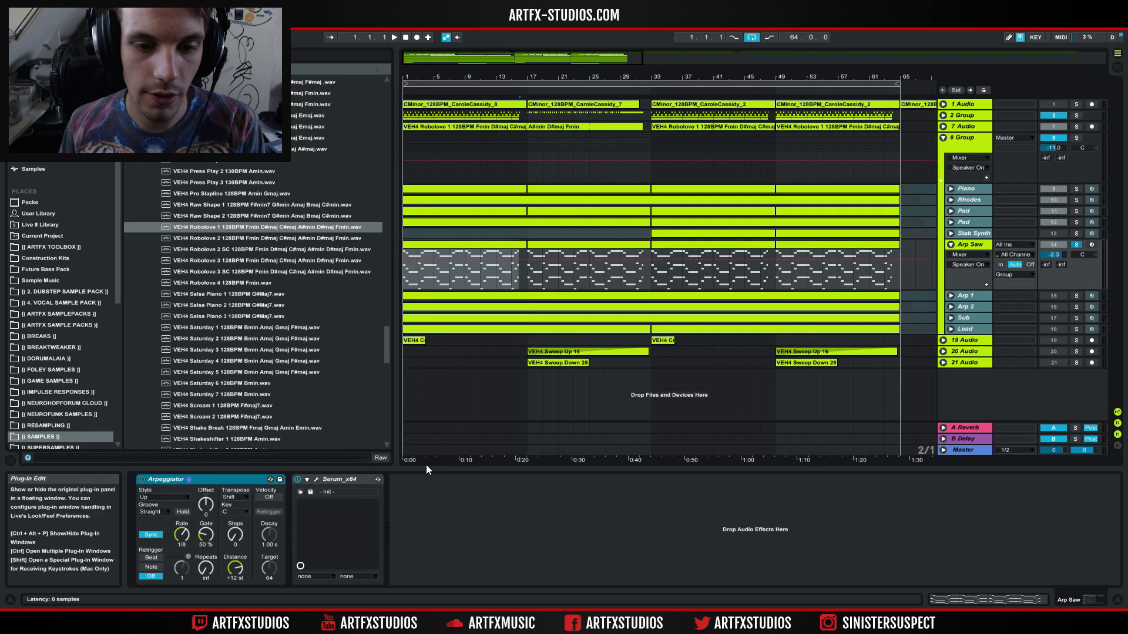
{"action": "key", "text": "ctrl+alt+p"}
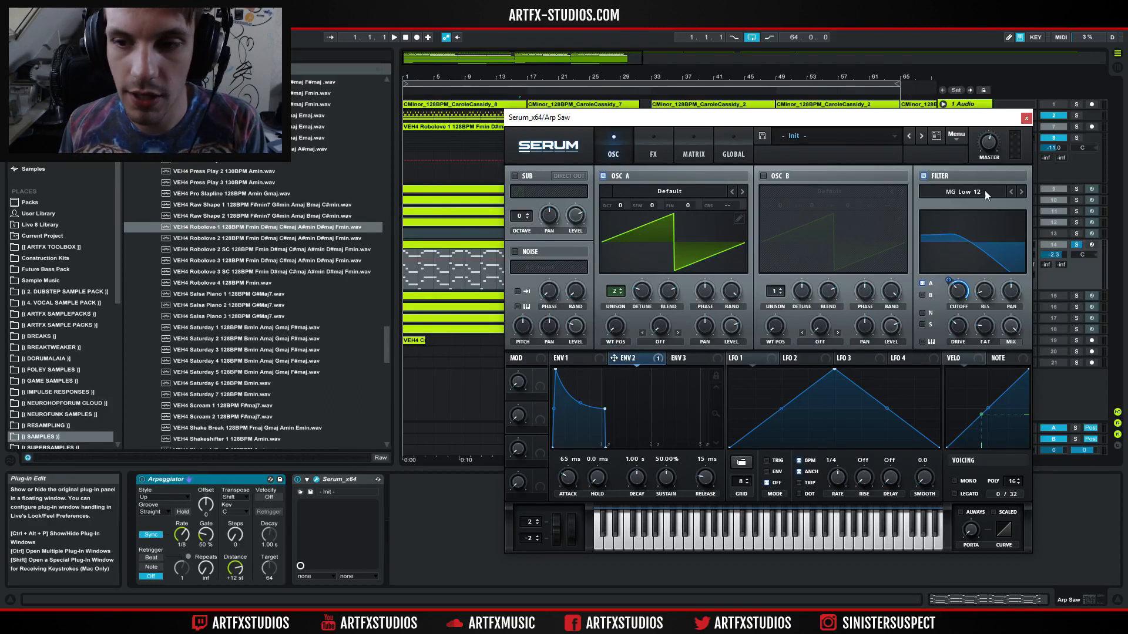
{"action": "left_click", "coordinate": [644, 144]}
{"action": "left_click_drag", "start_coordinate": [1022, 207], "coordinate": [1017, 316]}
{"action": "key", "text": "space"}
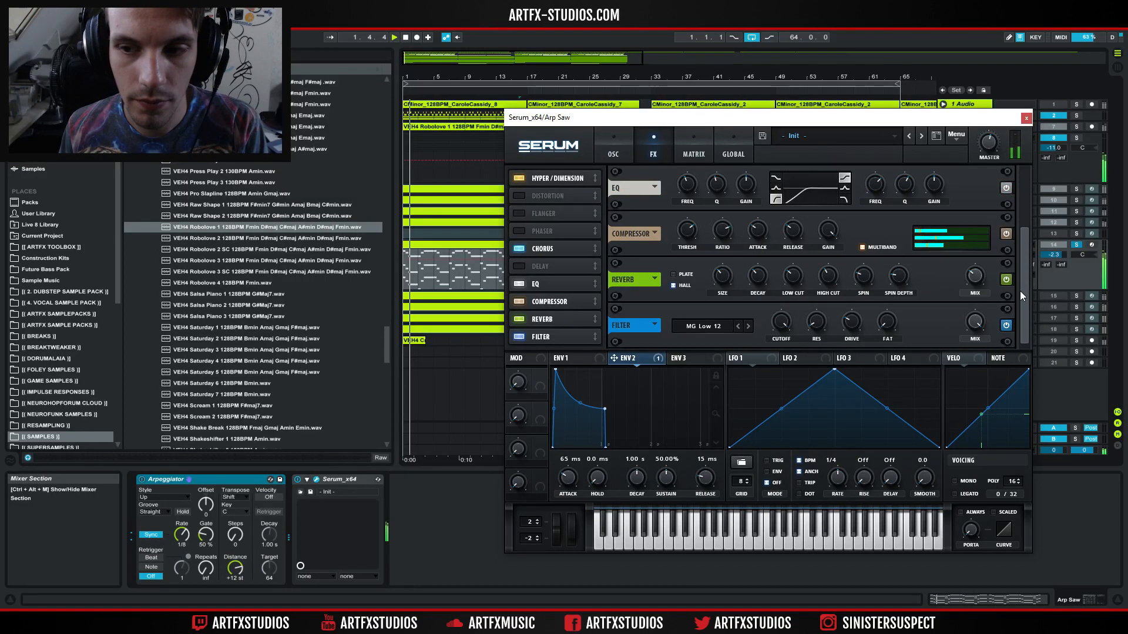
{"action": "left_click_drag", "start_coordinate": [1020, 290], "coordinate": [1052, 184]}
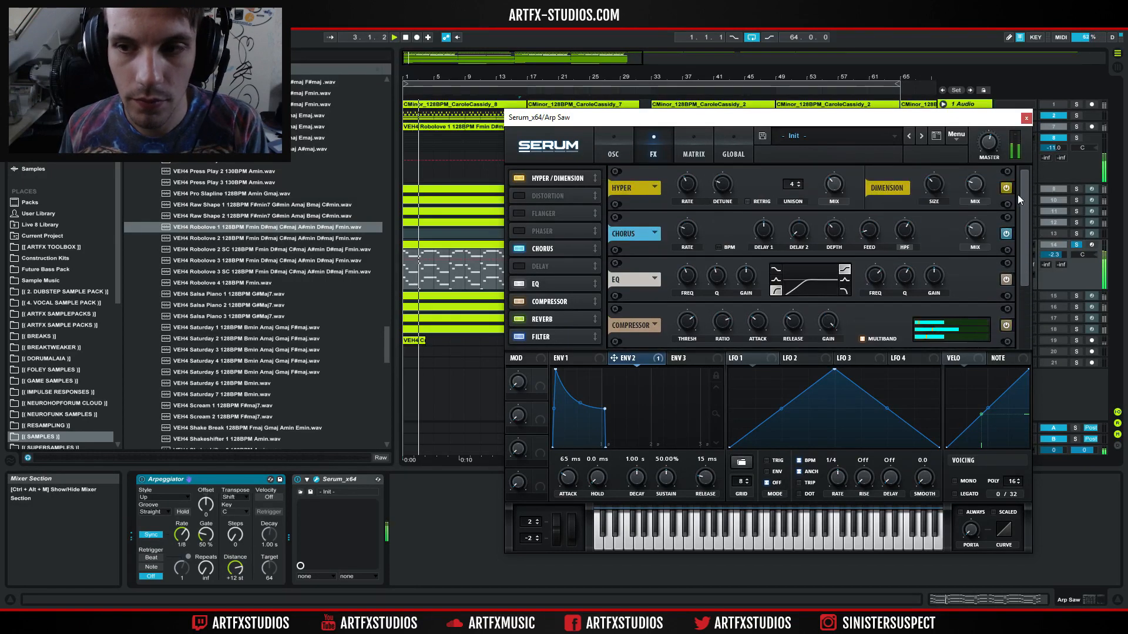
{"action": "left_click", "coordinate": [1026, 118]}
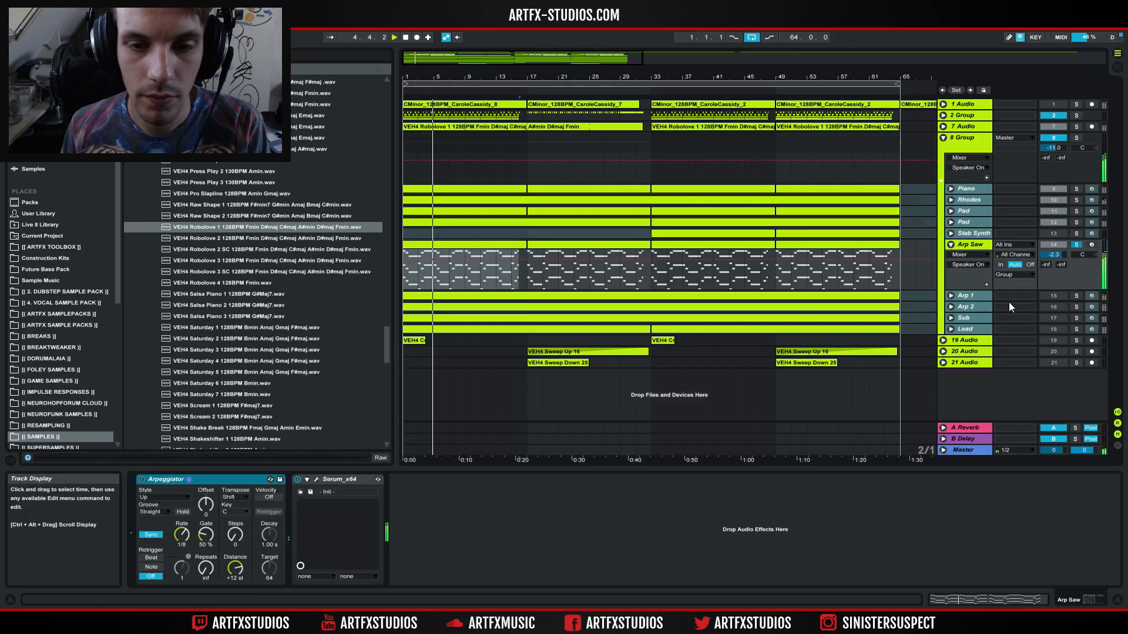
- Unsolo Arp Saw, play the 7 Audio loop soloed from bar 1, and compare it with 8 Group soloed
{"action": "left_click", "coordinate": [1078, 243]}
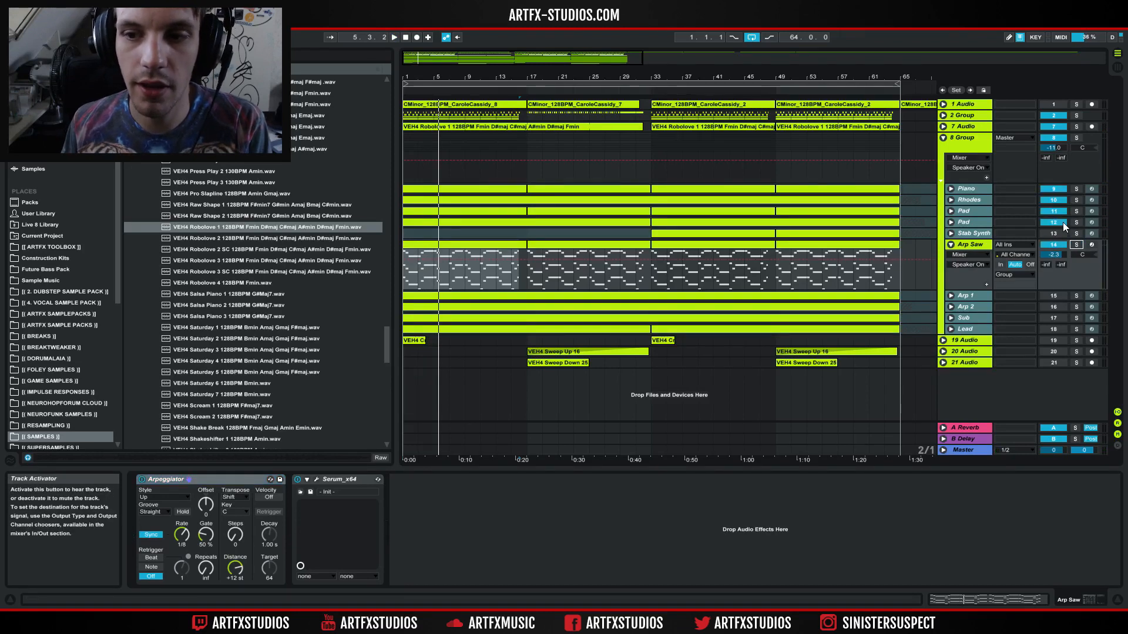
{"action": "left_click", "coordinate": [1077, 128]}
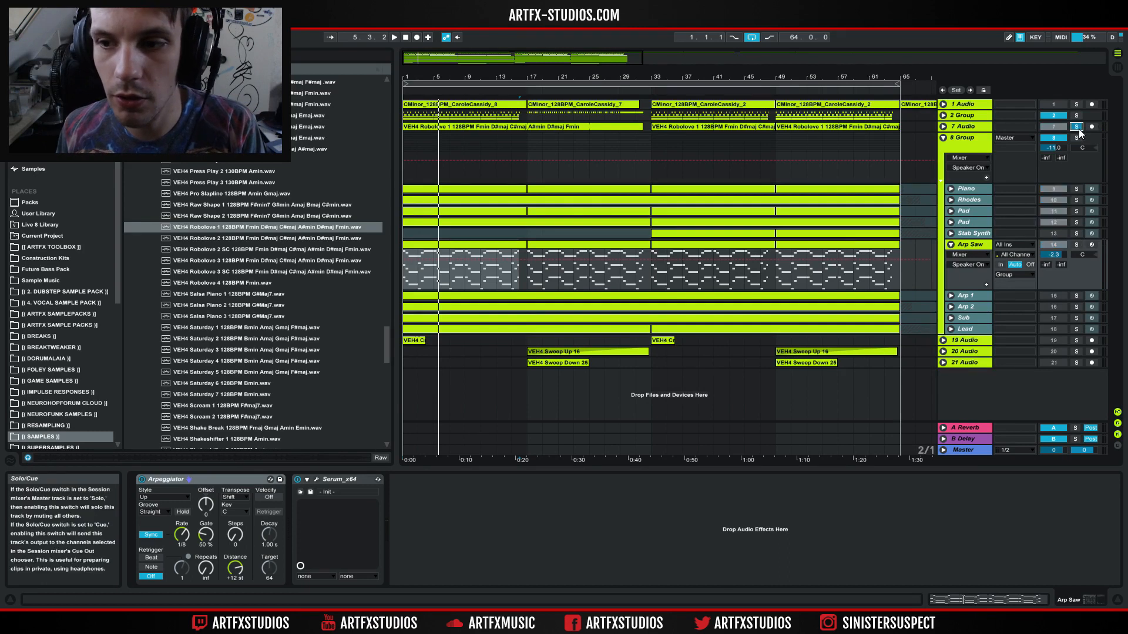
{"action": "key", "text": "space"}
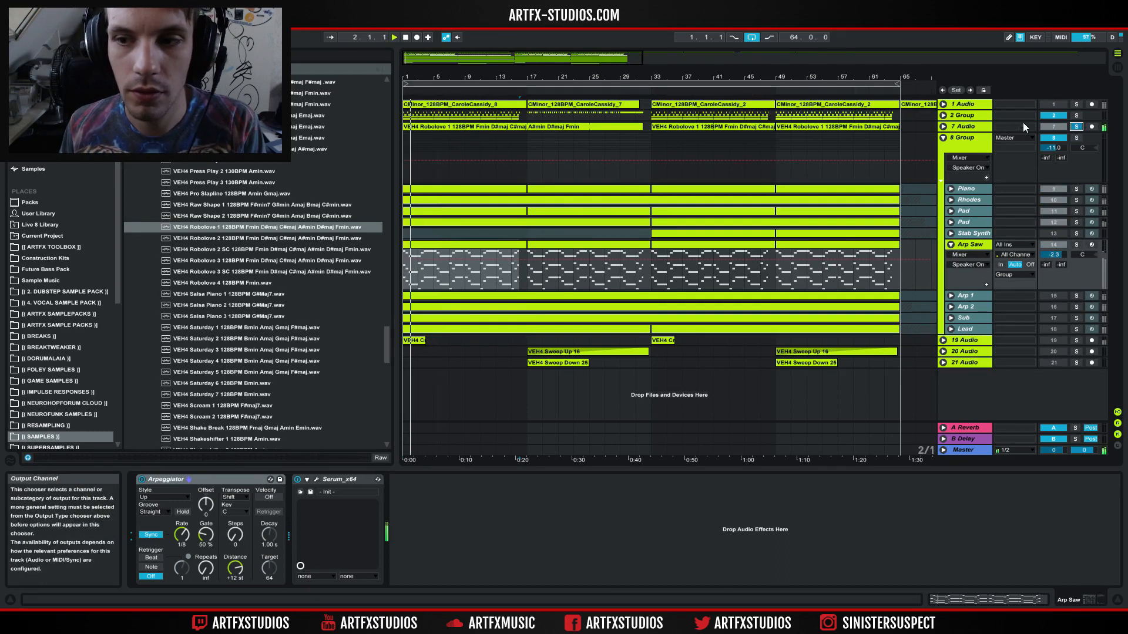
{"action": "left_click", "coordinate": [1077, 127]}
{"action": "left_click", "coordinate": [1077, 138]}
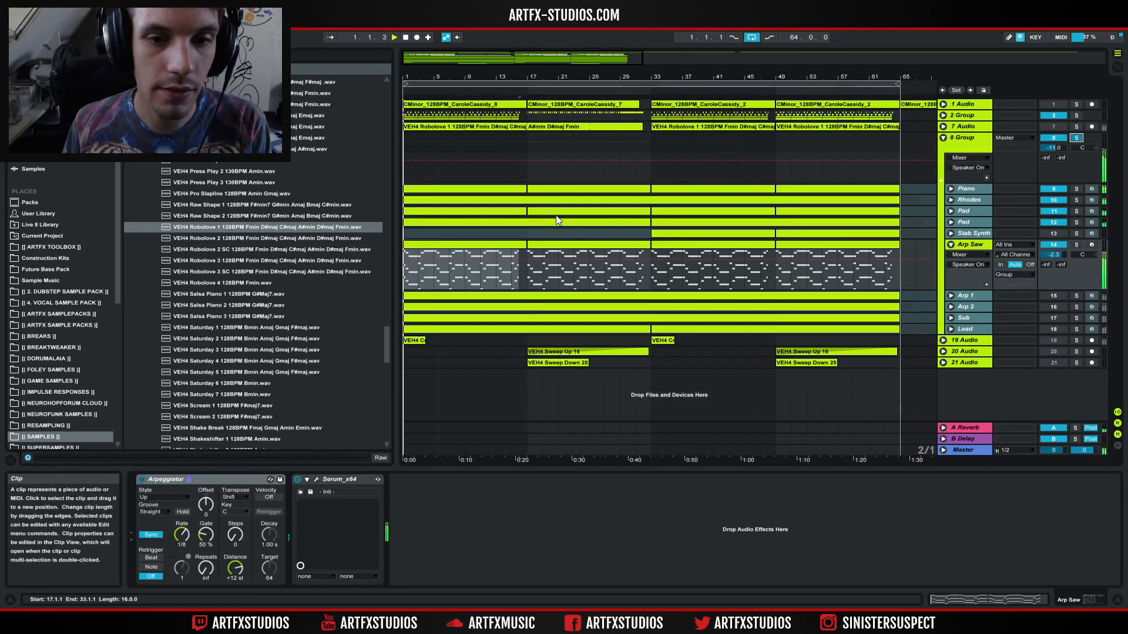
- Fold Arp Saw, unfold and activate Arp 1, and audition it soloed
{"action": "left_click", "coordinate": [950, 243]}
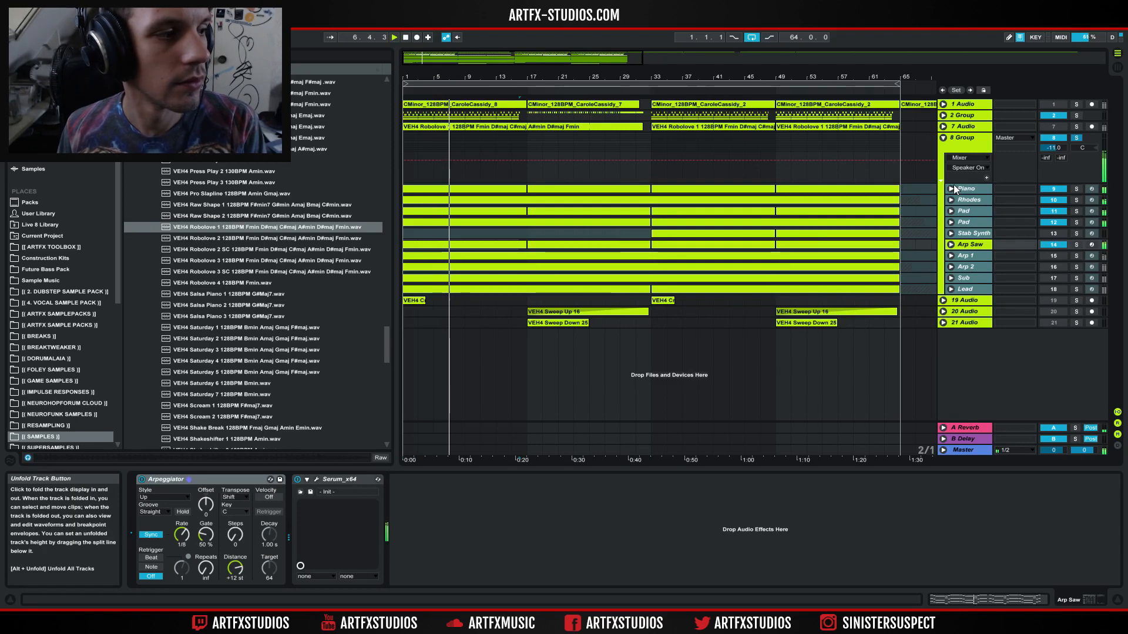
{"action": "left_click", "coordinate": [966, 255]}
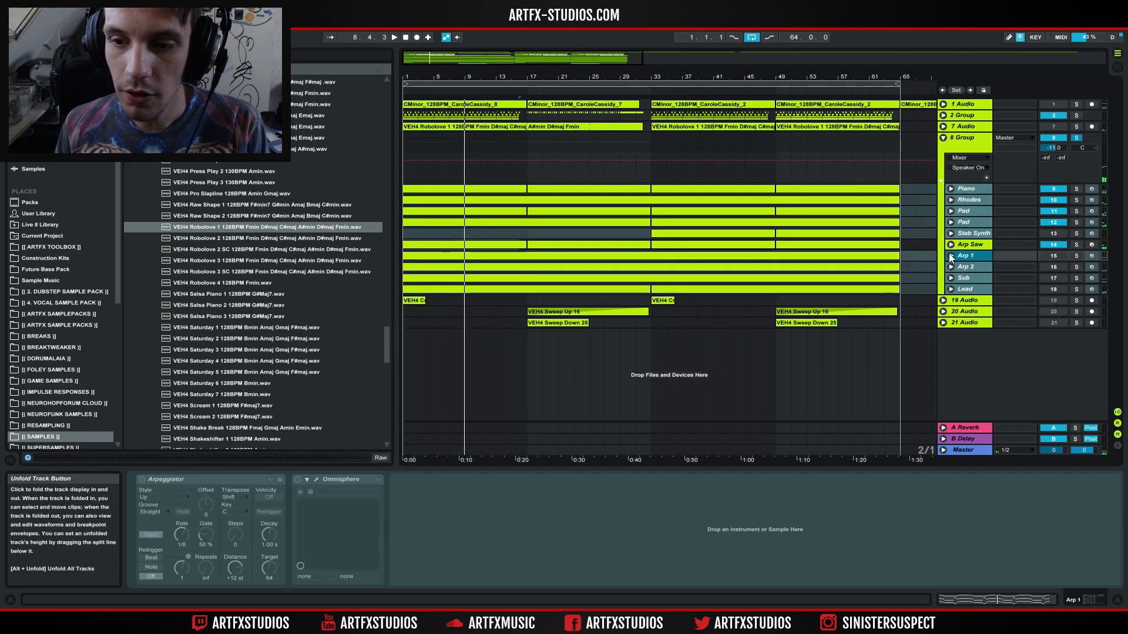
{"action": "left_click", "coordinate": [950, 255]}
{"action": "left_click", "coordinate": [1052, 255]}
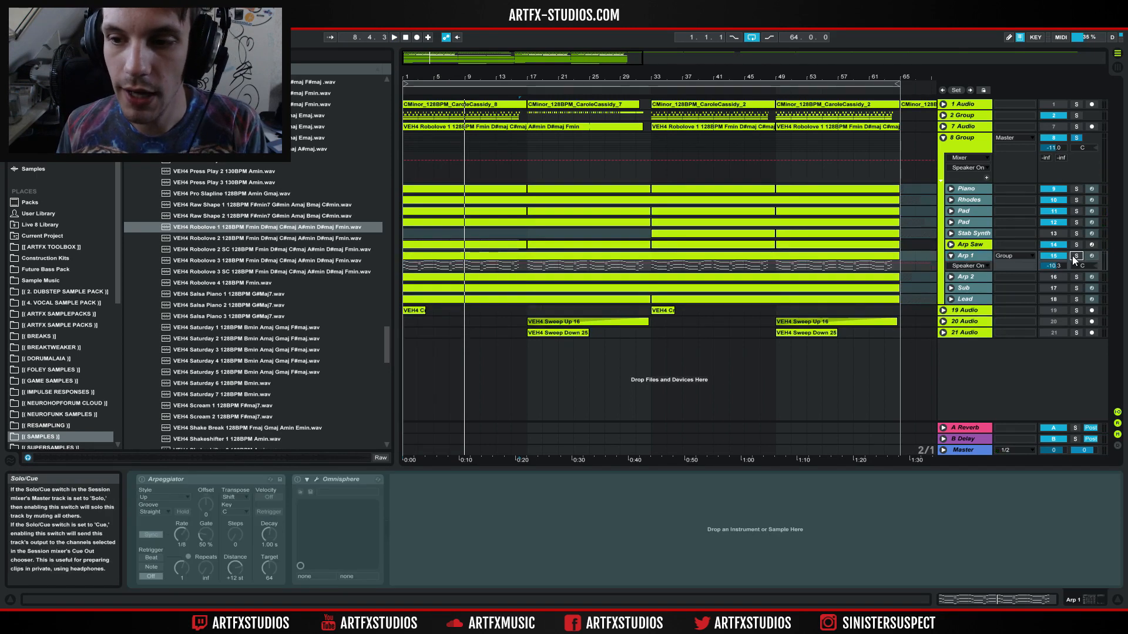
{"action": "left_click", "coordinate": [972, 259]}
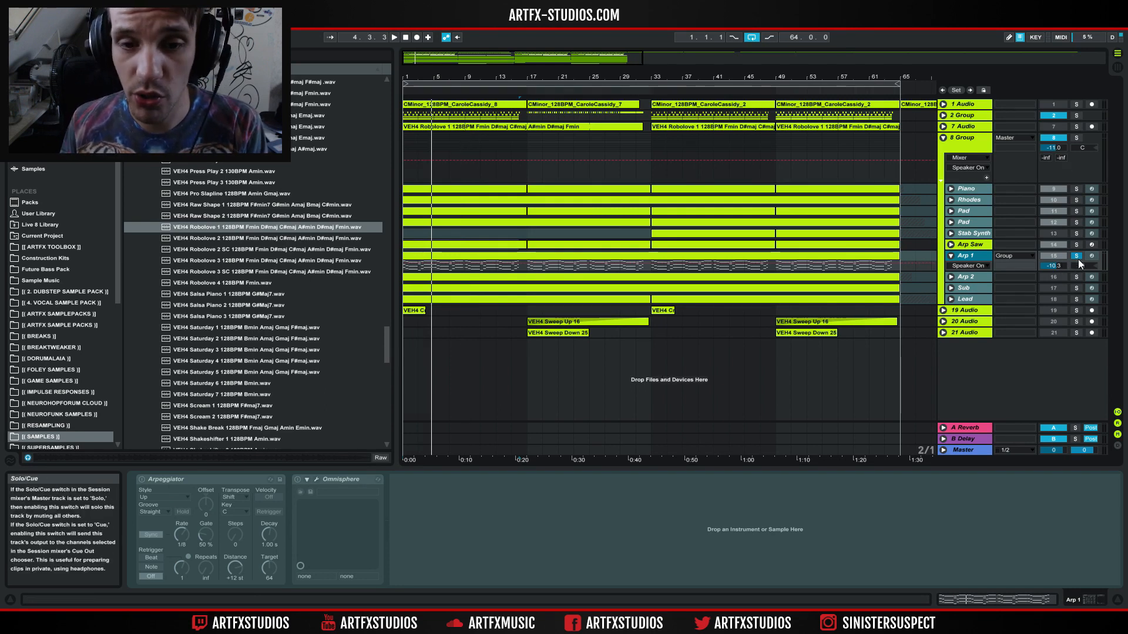
{"action": "key", "text": "space"}
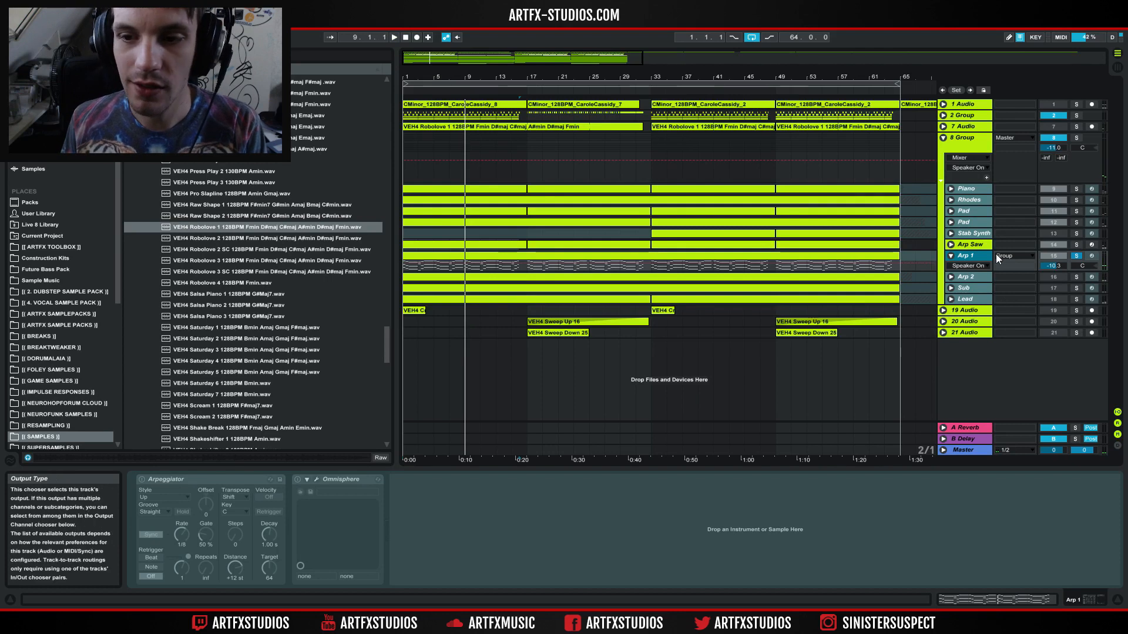
- Solo and play Arp 2, fold Arp 1, unfold Arp 2 and set its volume to -11.1 dB
{"action": "left_click", "coordinate": [1077, 276]}
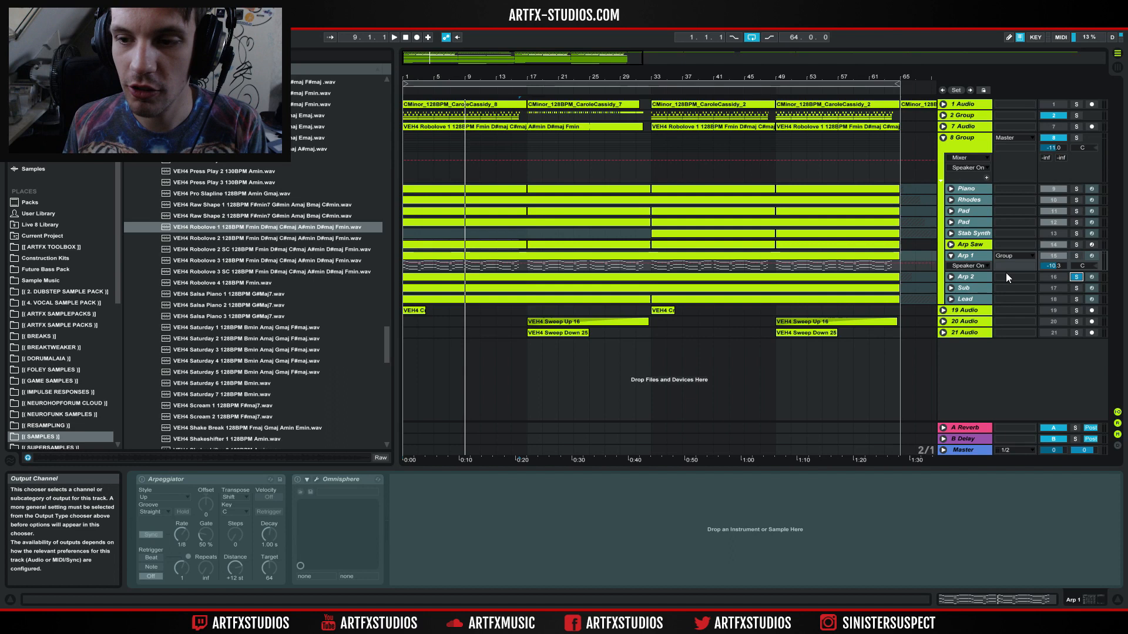
{"action": "key", "text": "space"}
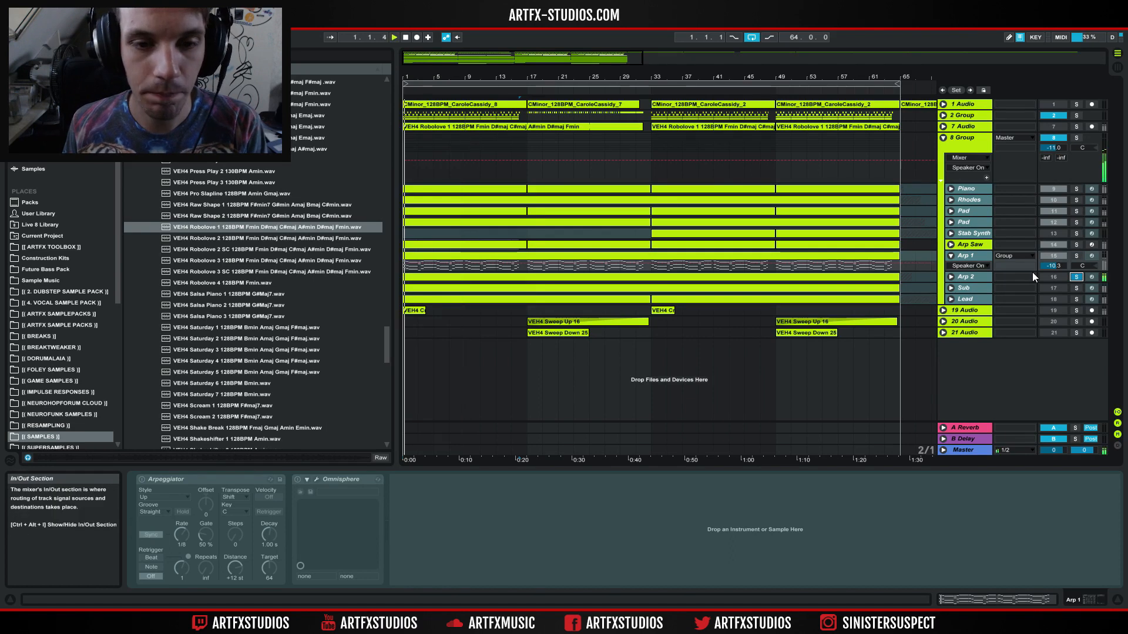
{"action": "left_click", "coordinate": [952, 256]}
{"action": "left_click", "coordinate": [950, 267]}
{"action": "scroll", "coordinate": [1058, 284], "scroll_direction": "down", "scroll_amount": 3}
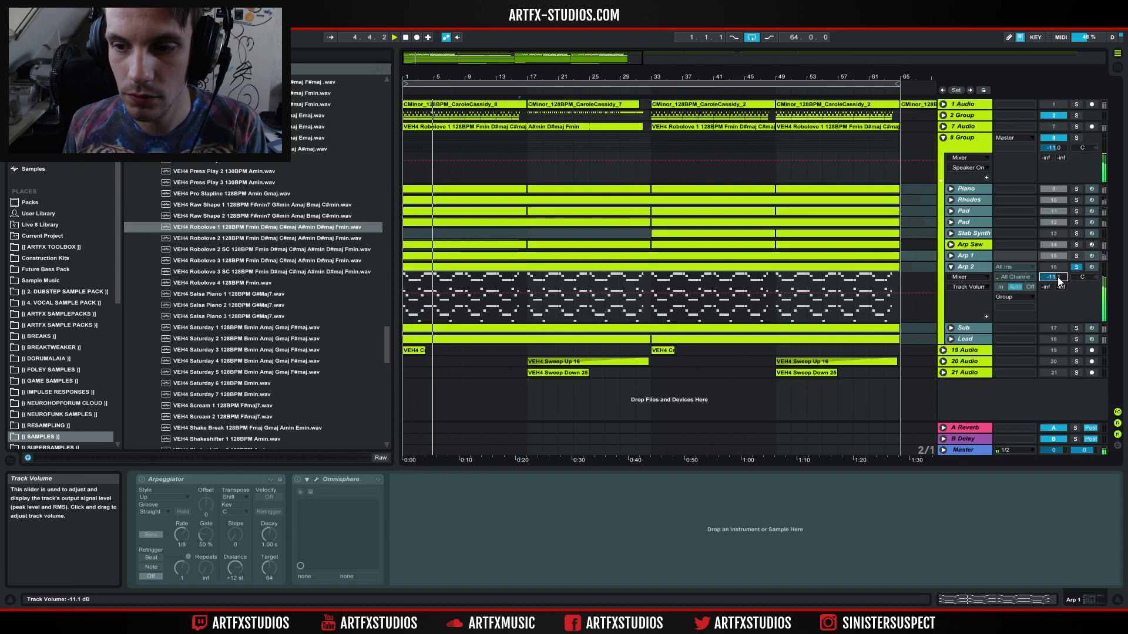
- Audition Arp Saw and Arp 2 soloed together, stop playback, and unsolo both tracks
{"action": "left_click", "coordinate": [1078, 246], "text": "ctrl"}
{"action": "key", "text": "space"}
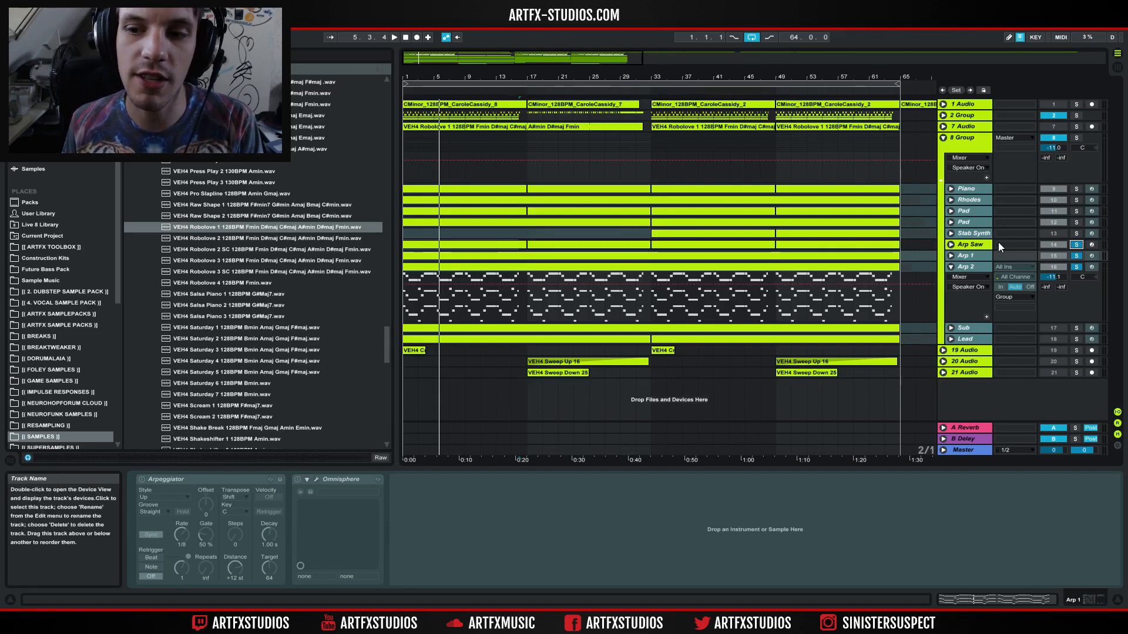
{"action": "left_click", "coordinate": [1076, 268]}
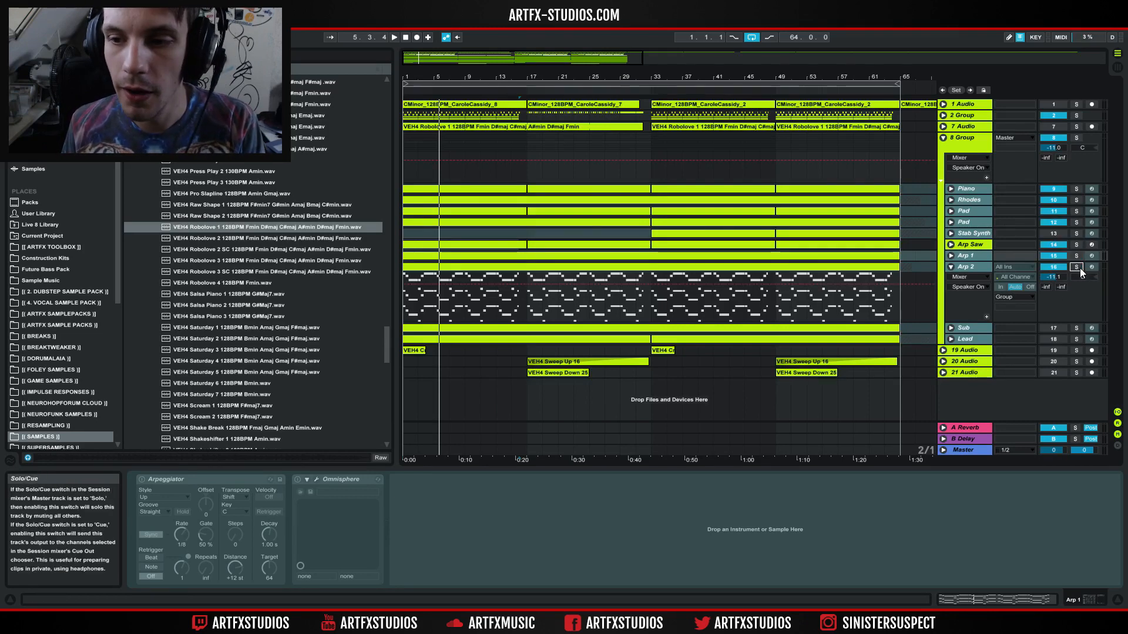
- Unfold the Sub track, fold Arp 2, and solo Sub
{"action": "left_click", "coordinate": [962, 328]}
{"action": "left_click", "coordinate": [951, 327]}
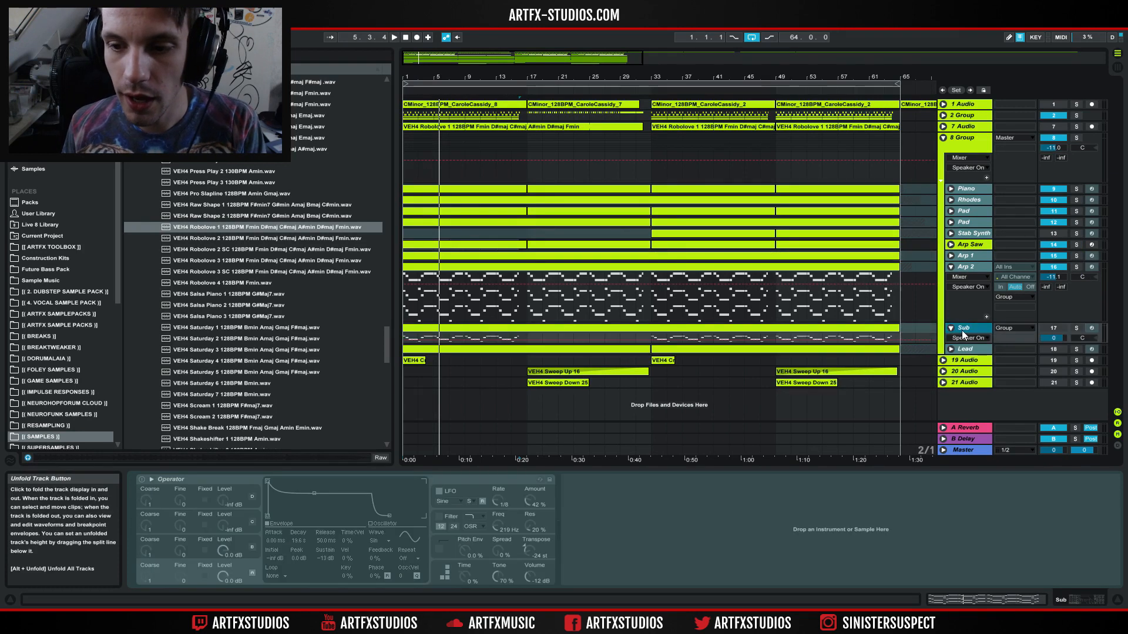
{"action": "left_click", "coordinate": [950, 268]}
{"action": "left_click", "coordinate": [1076, 278]}
{"action": "left_click", "coordinate": [951, 278]}
{"action": "left_click", "coordinate": [952, 278]}
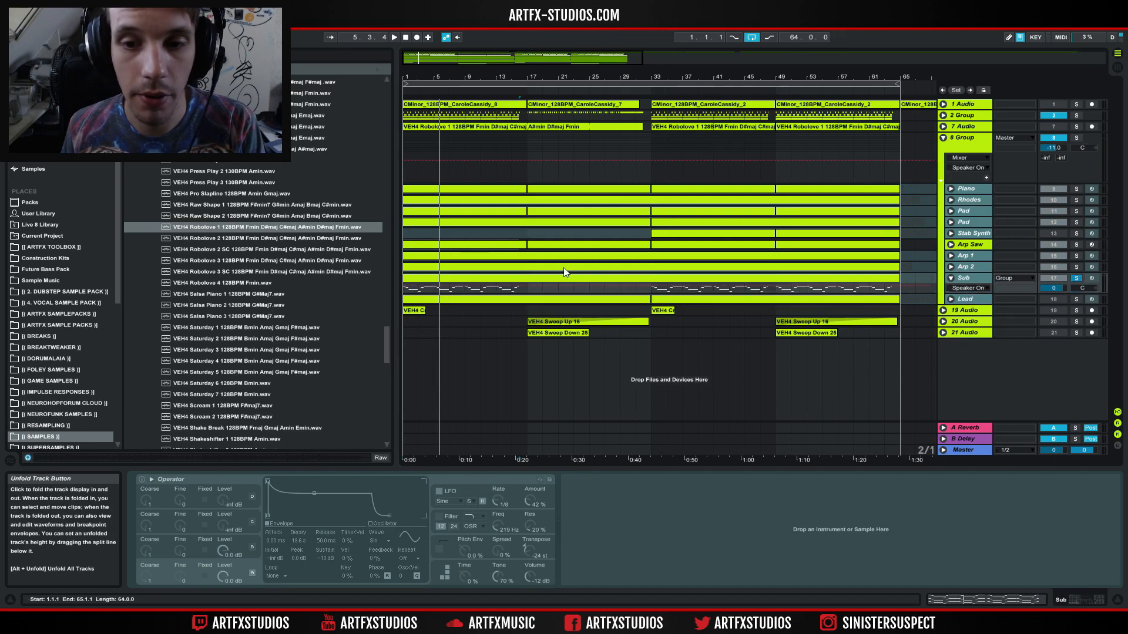
- View the Sub clip's MIDI notes, return to its device view, and play the soloed Sub from bar 1
{"action": "double_click", "coordinate": [413, 277]}
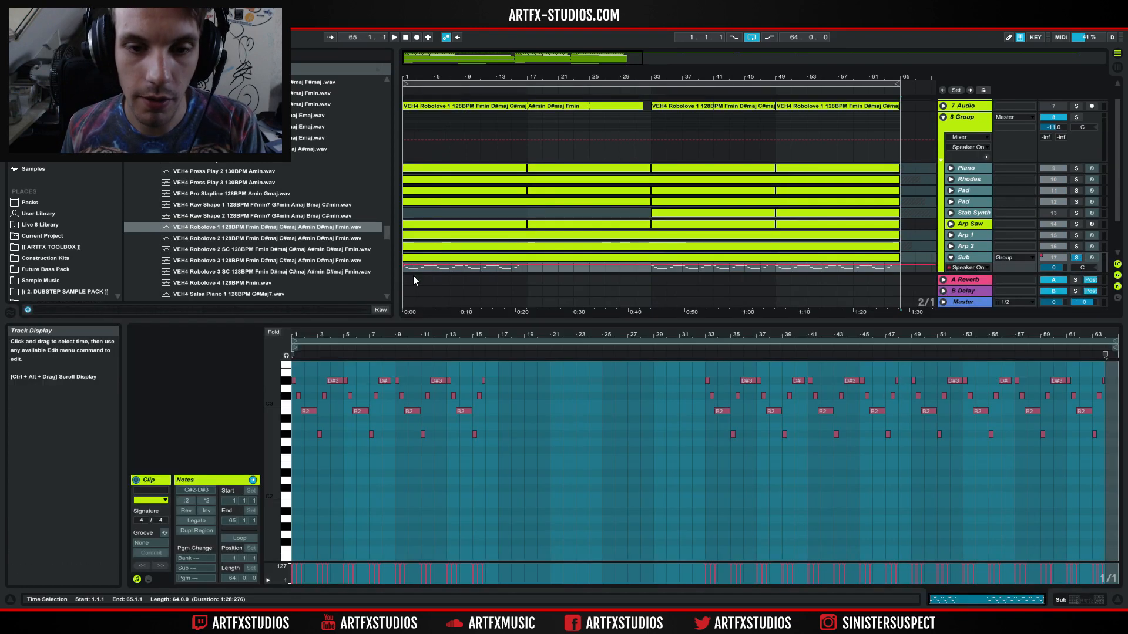
{"action": "key", "text": "shift+Tab"}
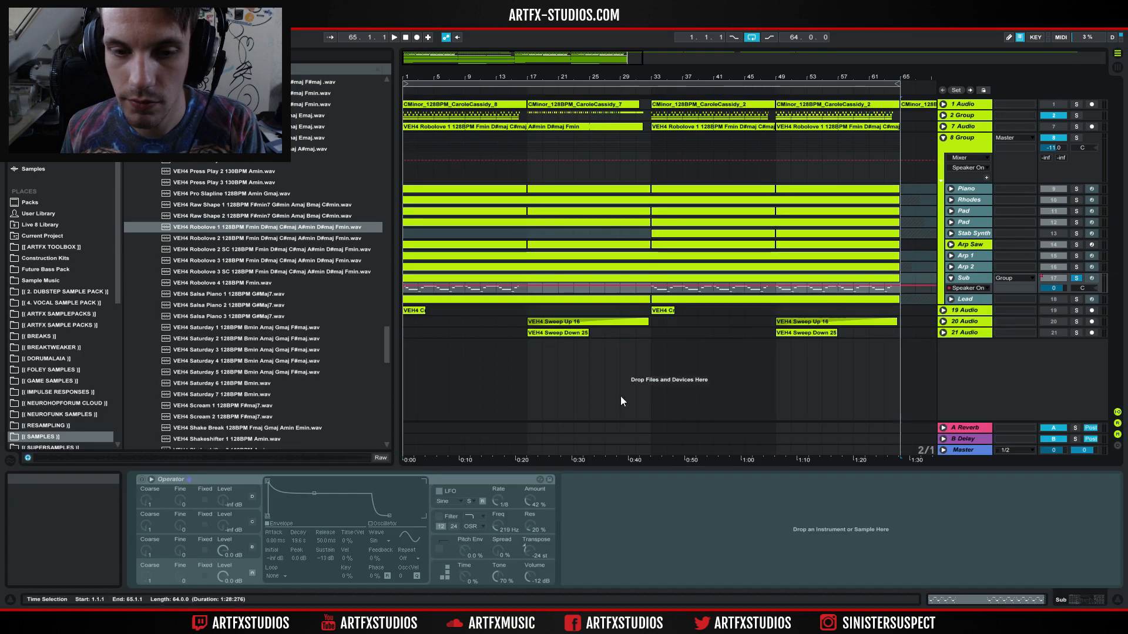
{"action": "left_click", "coordinate": [403, 286]}
{"action": "key", "text": "space"}
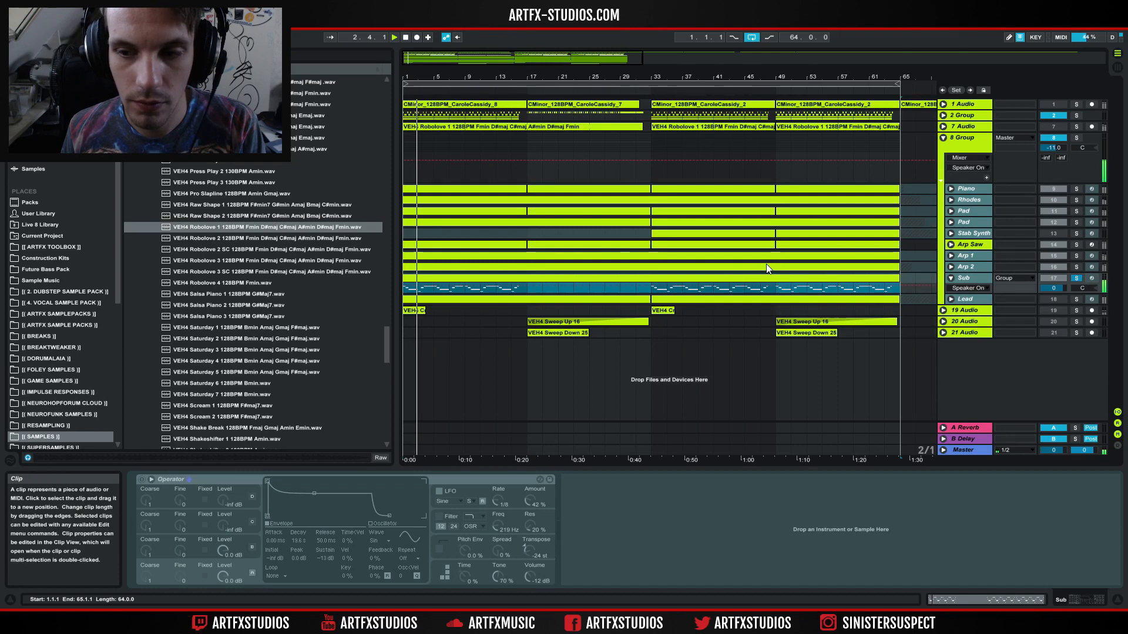
- Unfreeze the Sub track and display the LFO settings of its Operator
{"action": "right_click", "coordinate": [975, 287]}
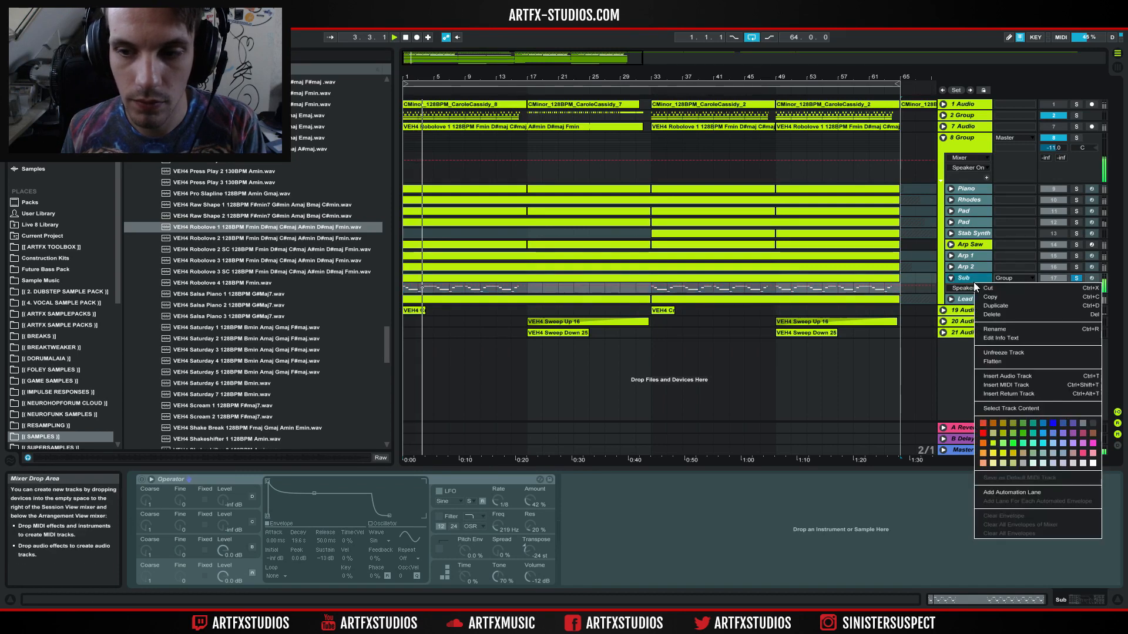
{"action": "left_click", "coordinate": [1004, 353]}
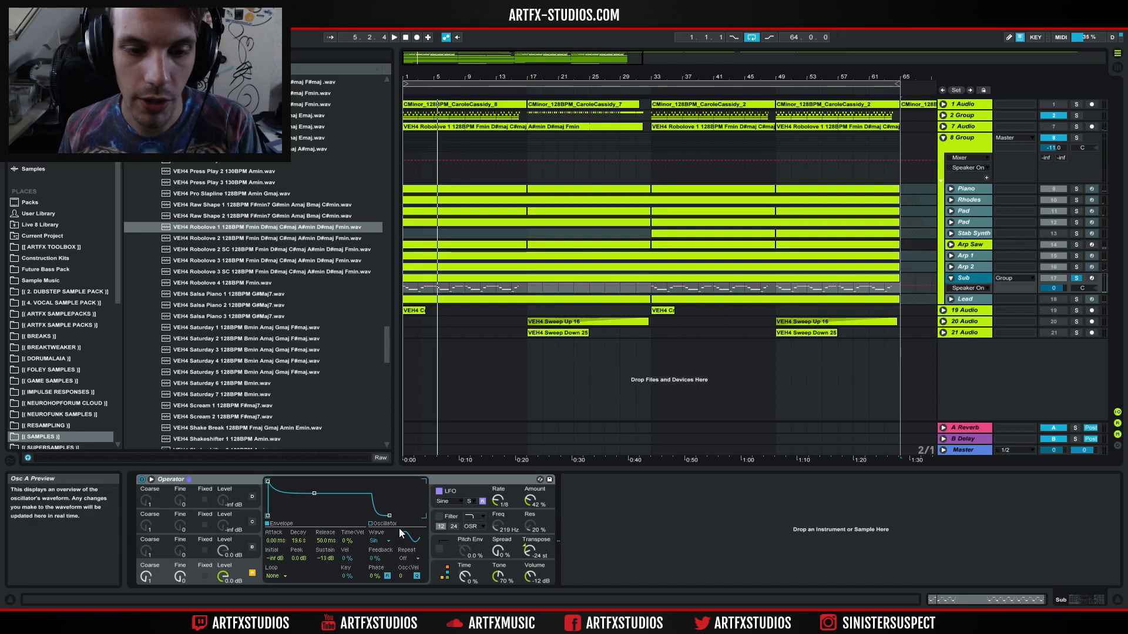
{"action": "left_click", "coordinate": [474, 491]}
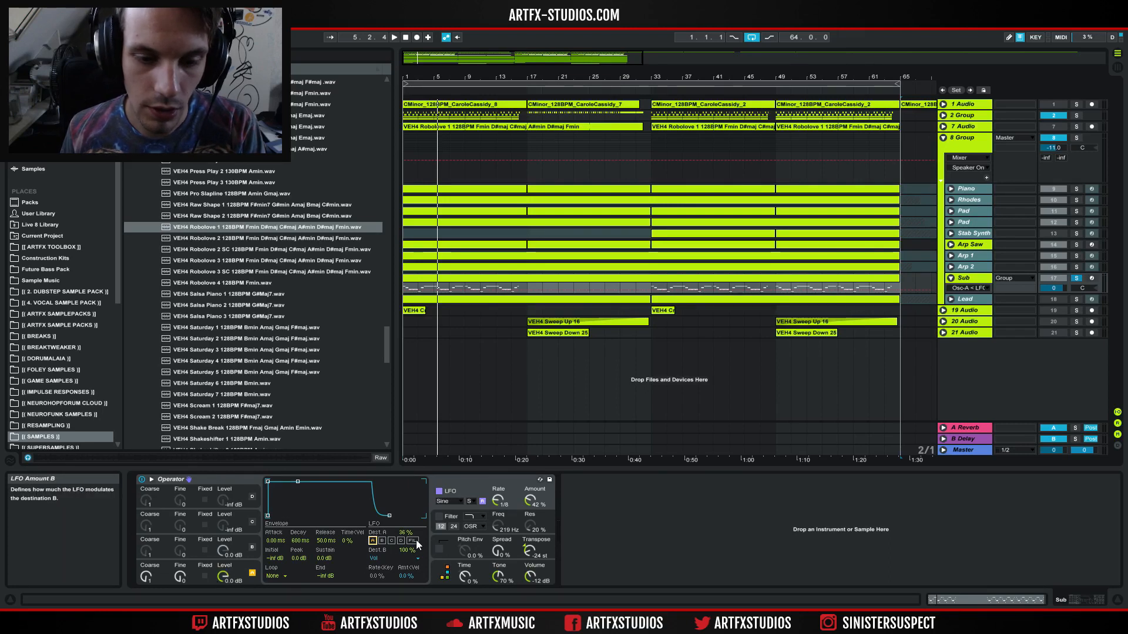
- Try editing Operator's LFO destination A amount, undo it, and toggle the LFO's oscillator A destination off and on for comparison
{"action": "left_click_drag", "start_coordinate": [406, 535], "coordinate": [406, 536]}
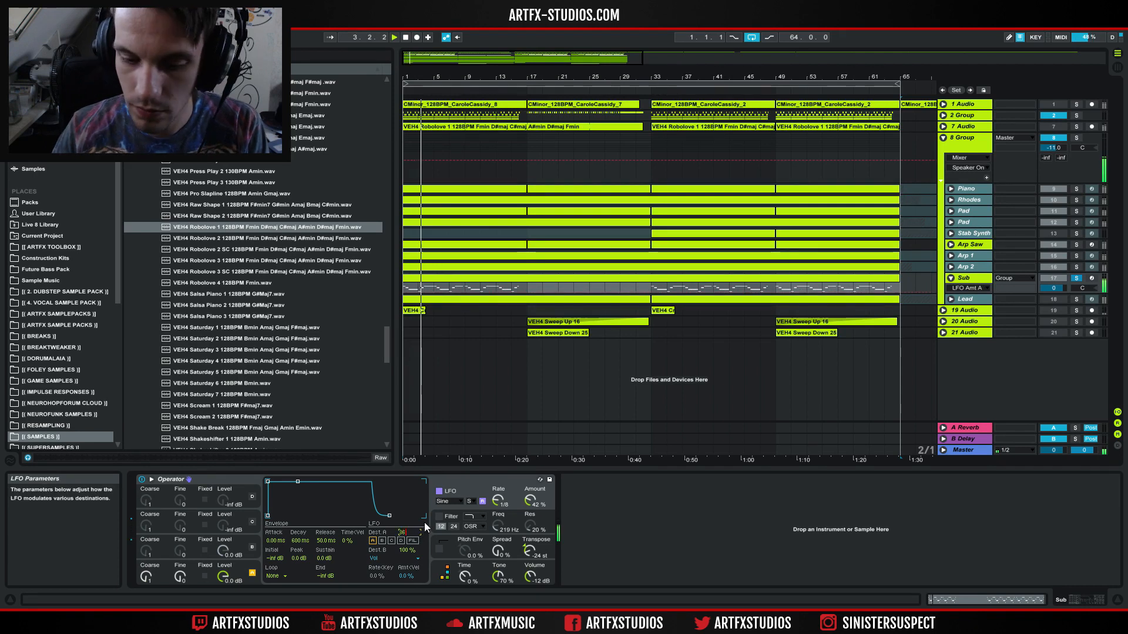
{"action": "key", "text": "ctrl+z"}
{"action": "left_click", "coordinate": [372, 540]}
{"action": "left_click", "coordinate": [372, 540]}
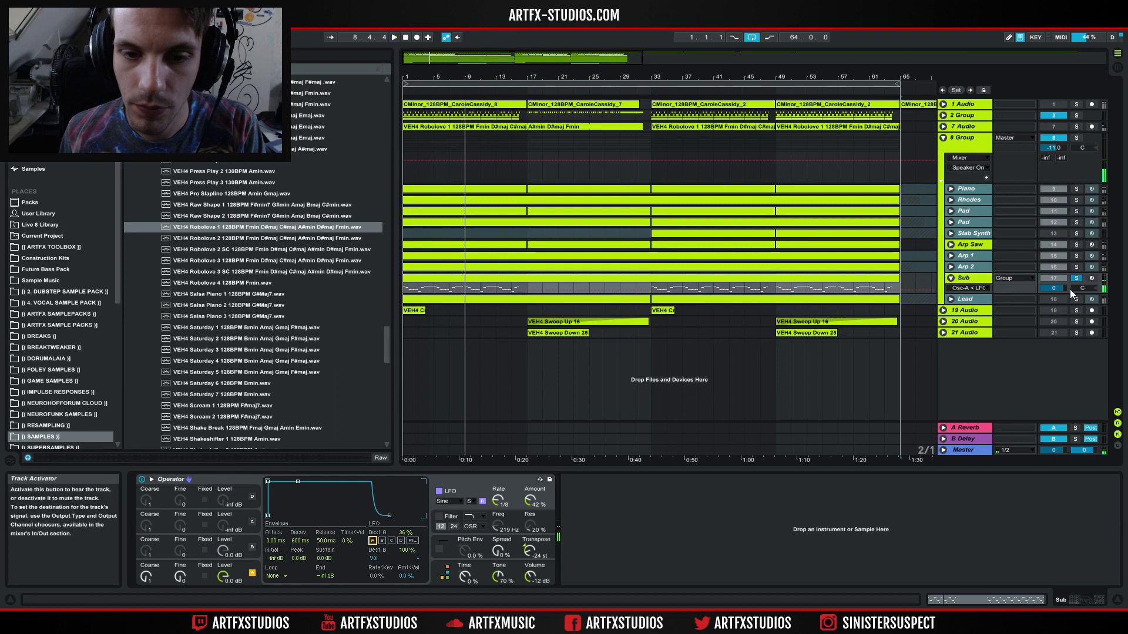
- Audition Sub within the soloed 8 Group by toggling it, fold Sub, and unfold Lead
{"action": "left_click", "coordinate": [1077, 138]}
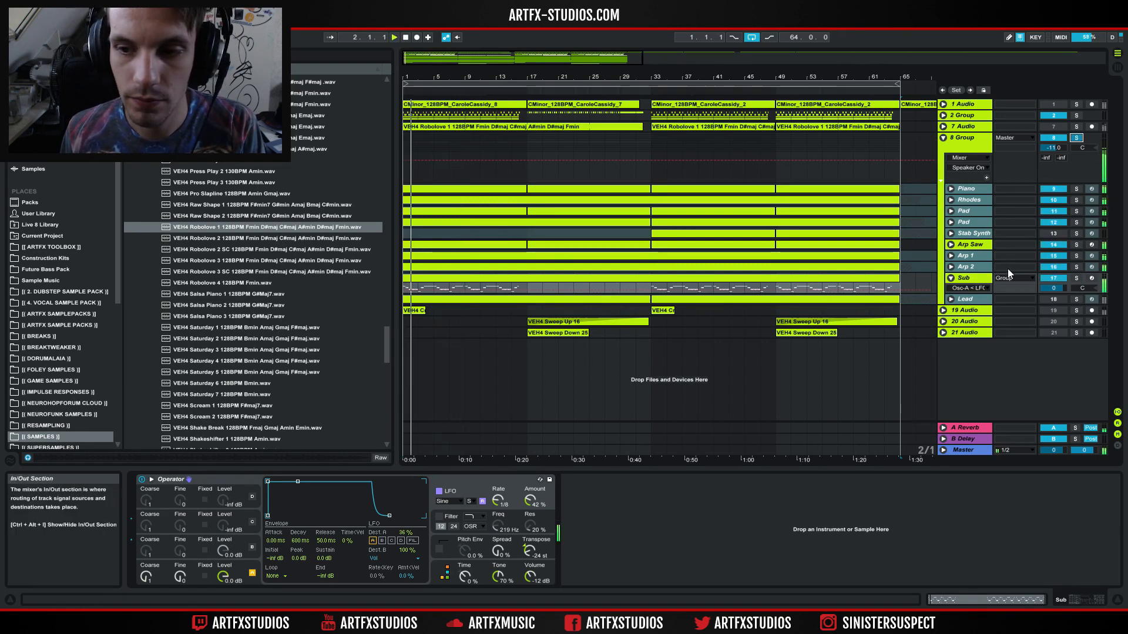
{"action": "left_click", "coordinate": [1055, 280]}
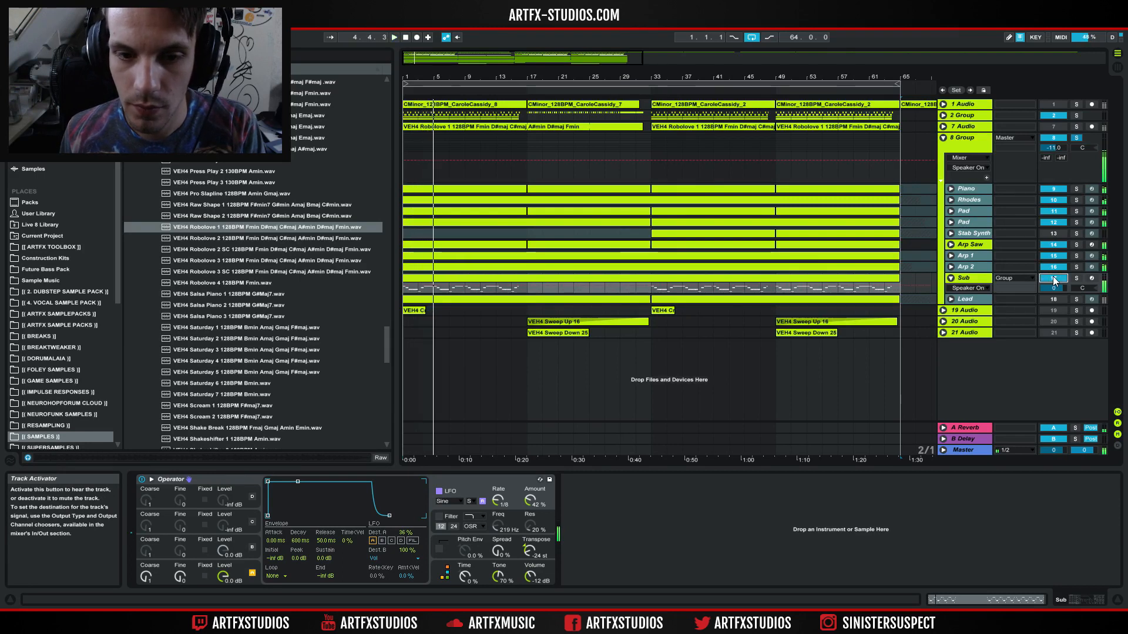
{"action": "left_click", "coordinate": [951, 278]}
{"action": "left_click", "coordinate": [950, 289]}
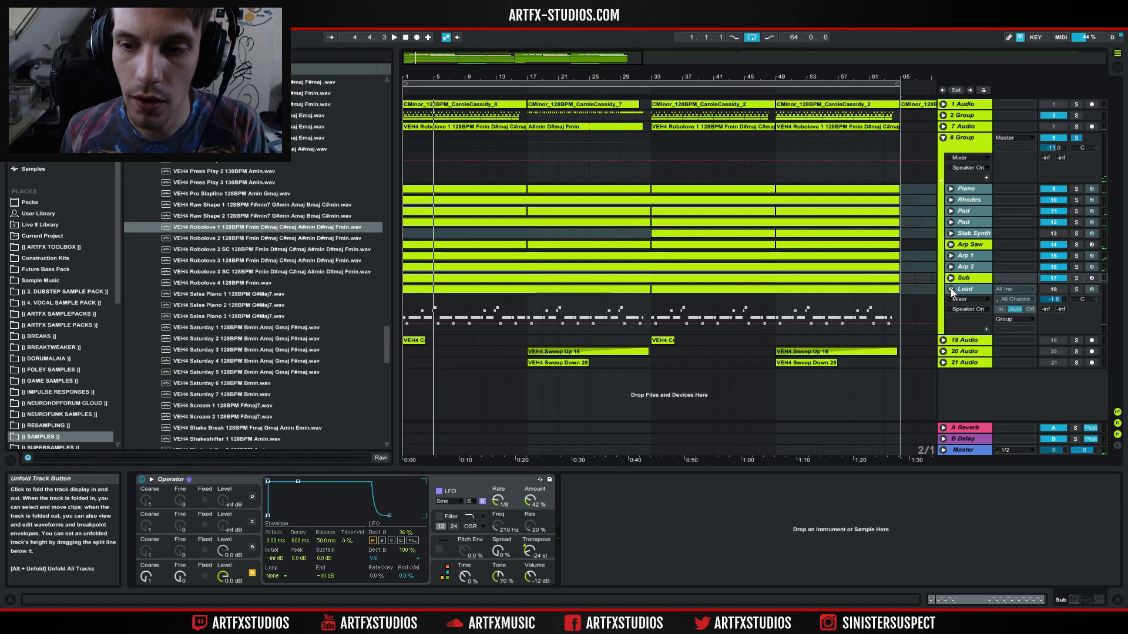
- Solo the 7 Audio loop and play it from bar 1 as a reference for the Lead
{"action": "left_click", "coordinate": [1076, 289]}
{"action": "left_click", "coordinate": [1077, 126]}
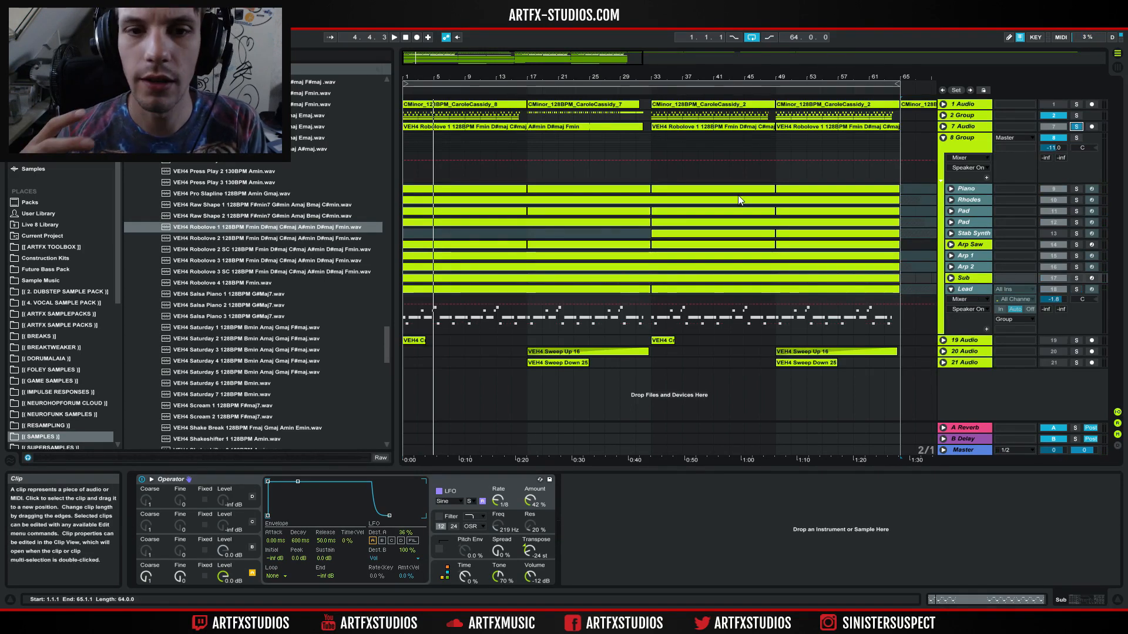
{"action": "key", "text": "space"}
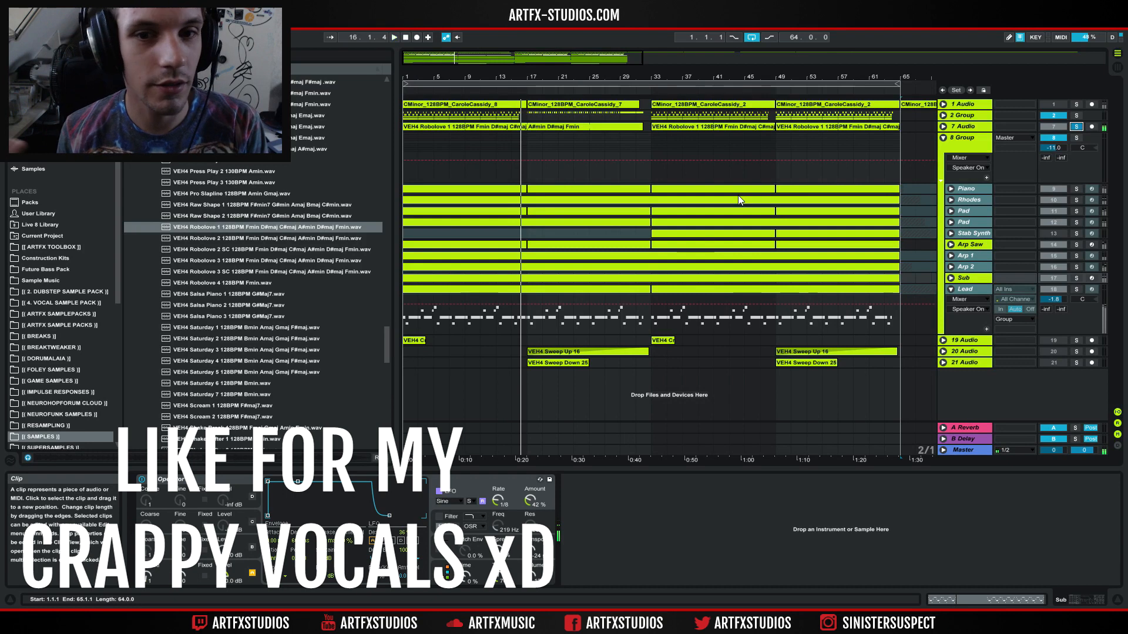
{"action": "left_click", "coordinate": [765, 190]}
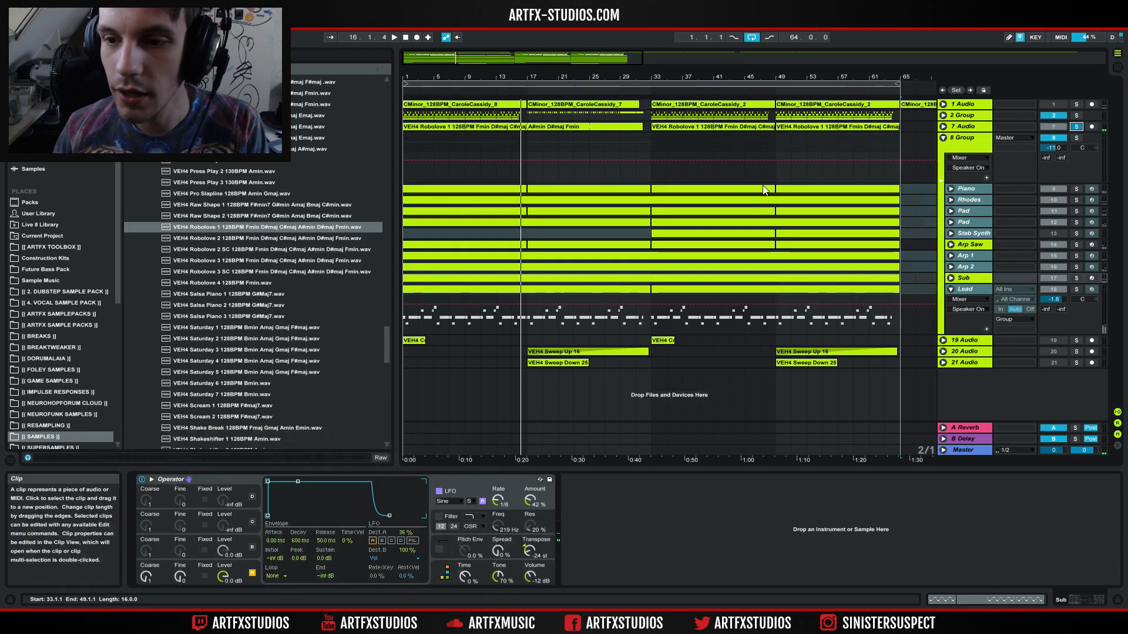
- Audition the Lead soloed, and compare it with the whole 8 Group soloed from bar 1
{"action": "left_click", "coordinate": [1076, 289]}
{"action": "key", "text": "space"}
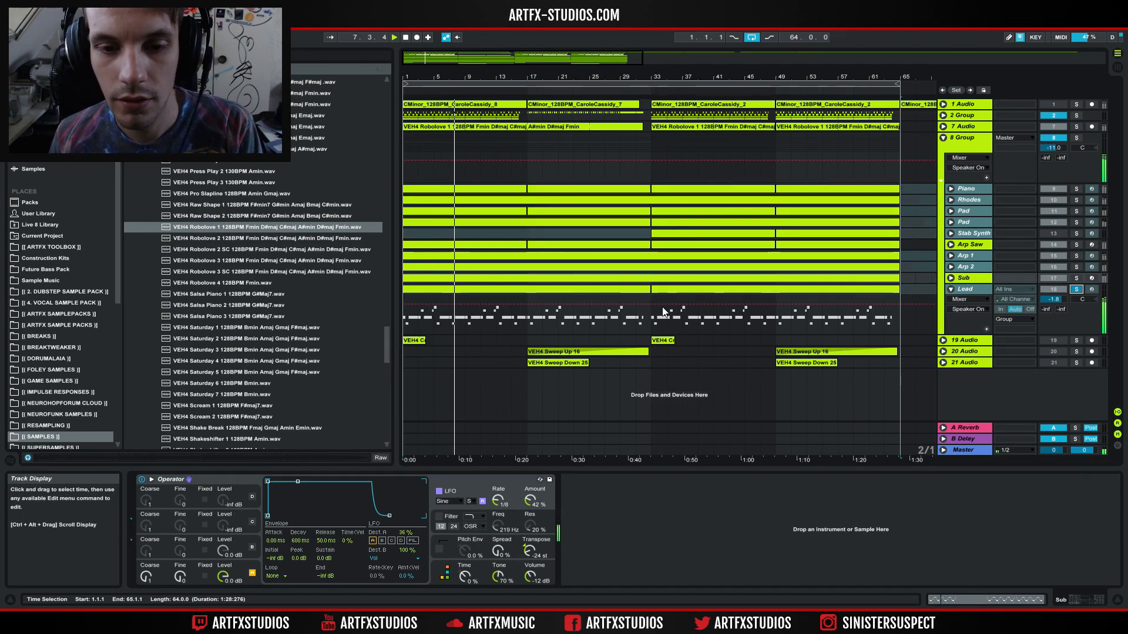
{"action": "left_click", "coordinate": [1079, 139]}
{"action": "left_click", "coordinate": [406, 144]}
{"action": "key", "text": "space"}
{"action": "key", "text": "space"}
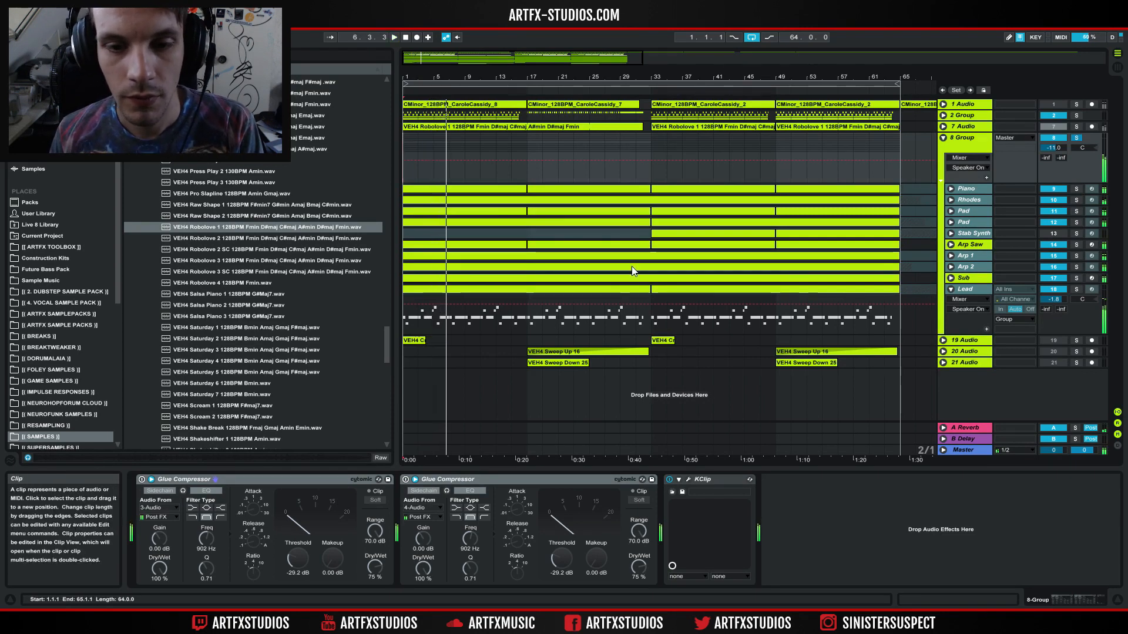
- Fold Lead, unfold Stab Synth, and audition it soloed from bar 33
{"action": "left_click", "coordinate": [950, 290]}
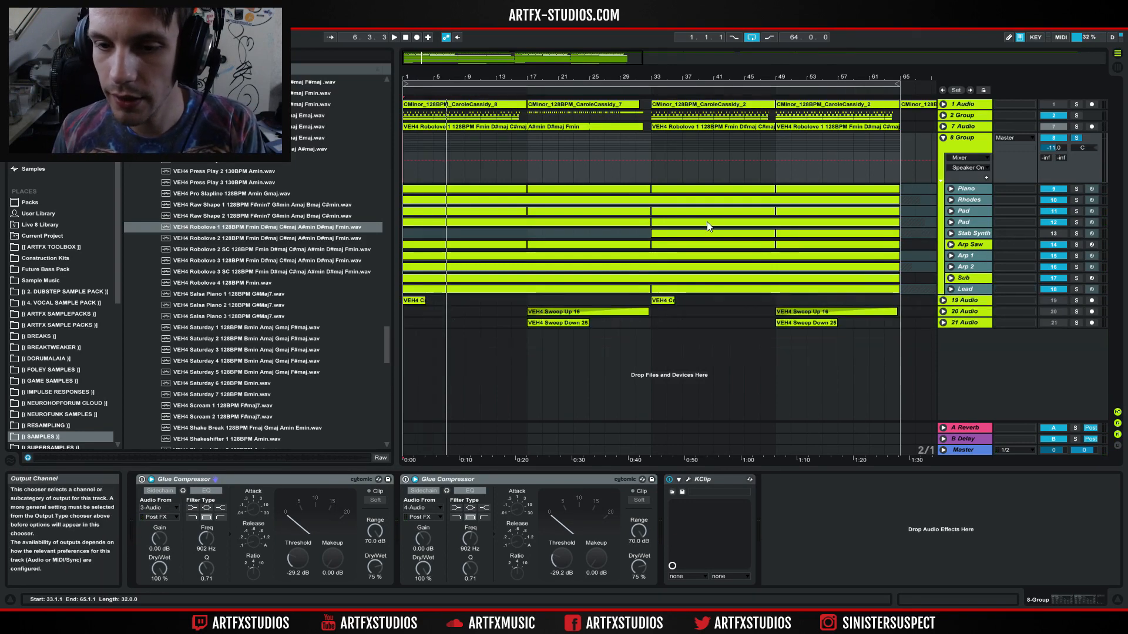
{"action": "left_click", "coordinate": [852, 235]}
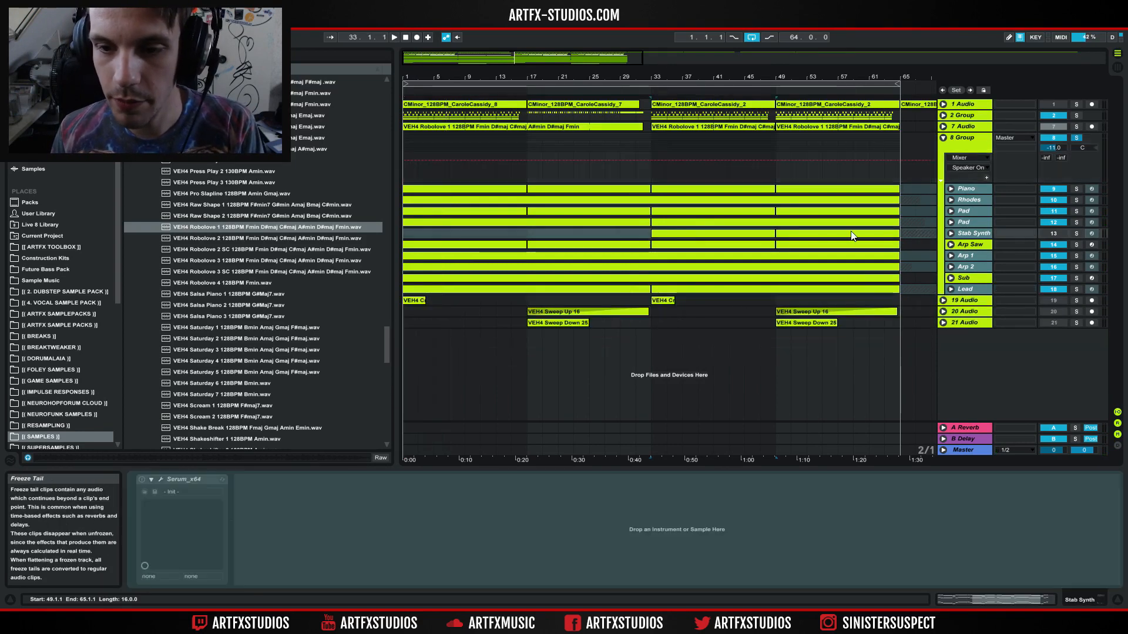
{"action": "left_click", "coordinate": [950, 233]}
{"action": "left_click", "coordinate": [651, 254]}
{"action": "left_click", "coordinate": [1076, 234]}
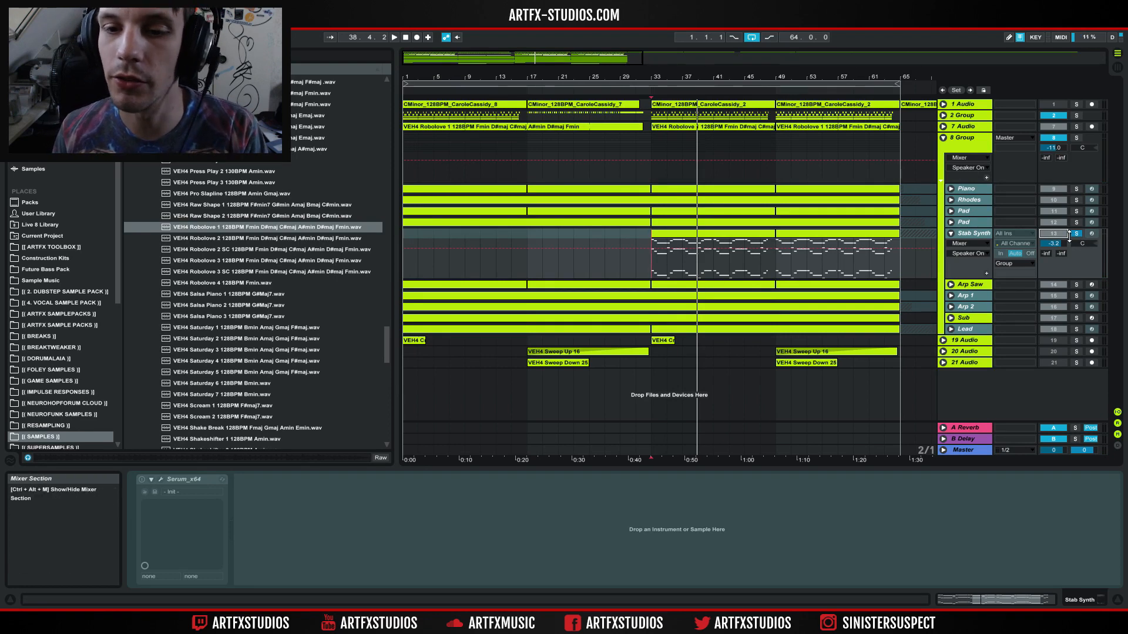
- Fold Stab Synth, leave it active within 8 Group, and play the soloed group from bar 33
{"action": "left_click", "coordinate": [951, 233]}
{"action": "left_click", "coordinate": [1074, 233]}
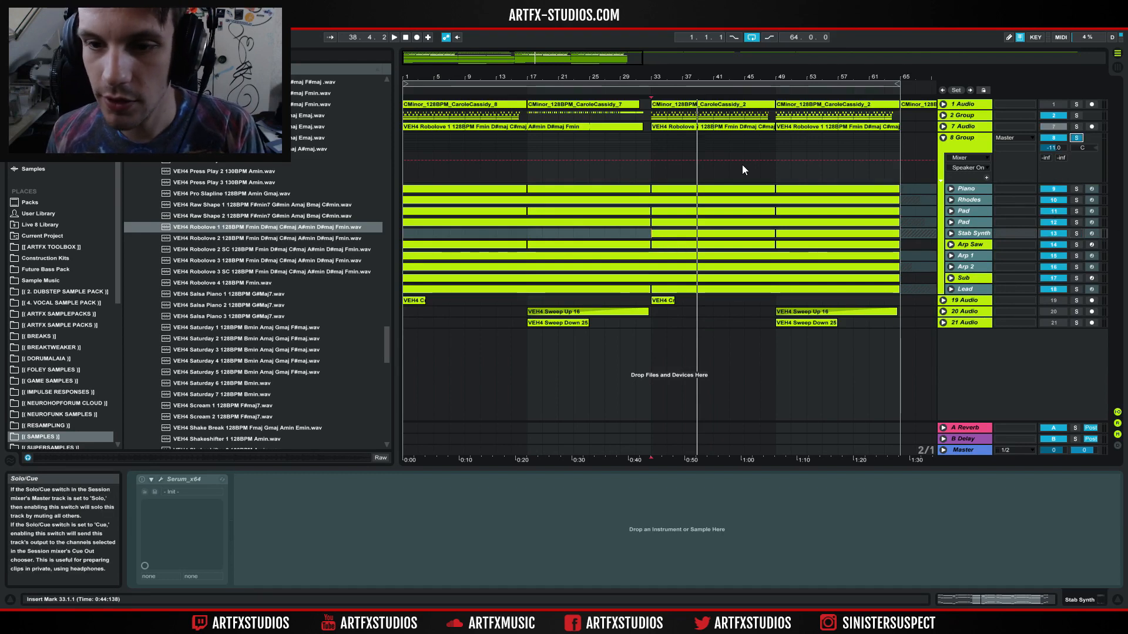
{"action": "left_click", "coordinate": [649, 142]}
{"action": "key", "text": "space"}
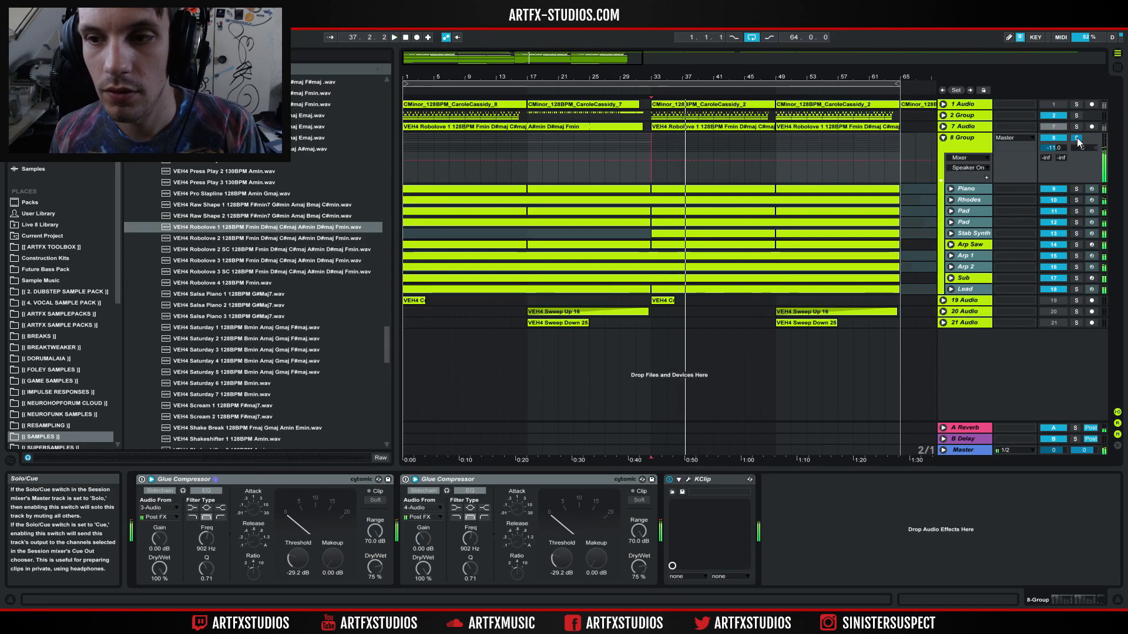
{"action": "left_click", "coordinate": [659, 257]}
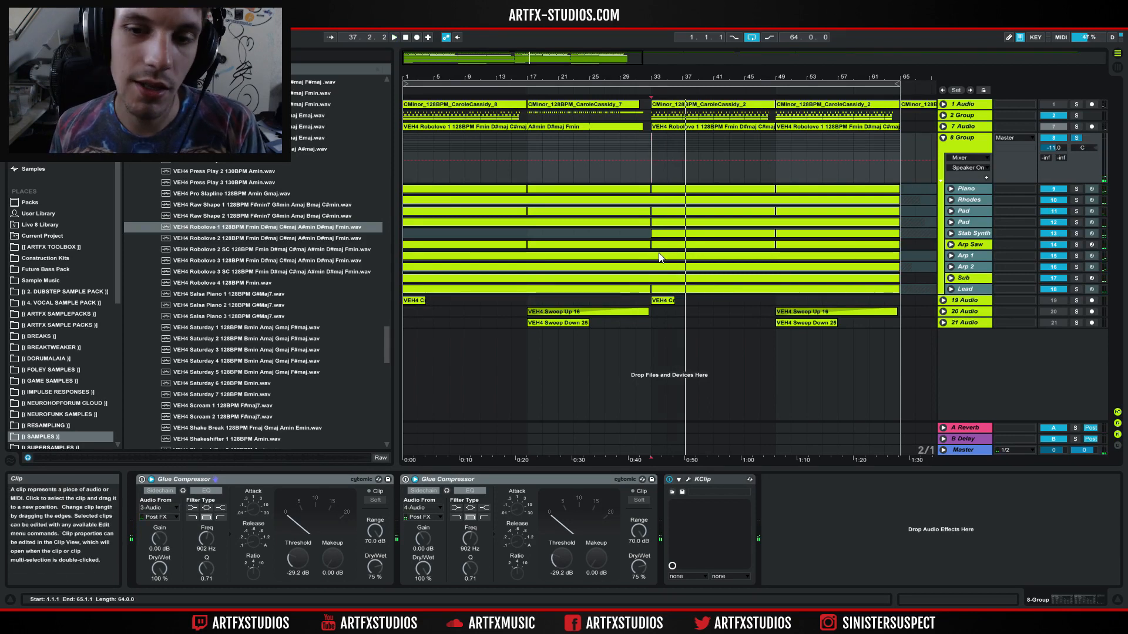
- Unsolo 8 Group, deactivate Stab Synth, and play the arrangement from bar 33
{"action": "left_click", "coordinate": [1076, 137]}
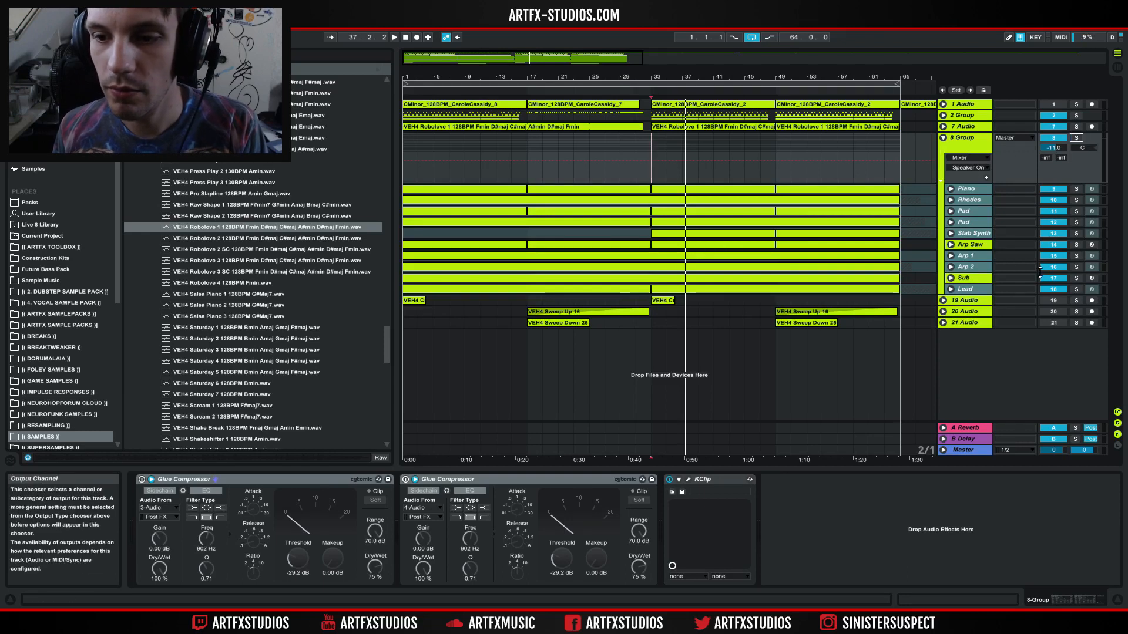
{"action": "left_click", "coordinate": [1055, 236]}
{"action": "left_click", "coordinate": [652, 236]}
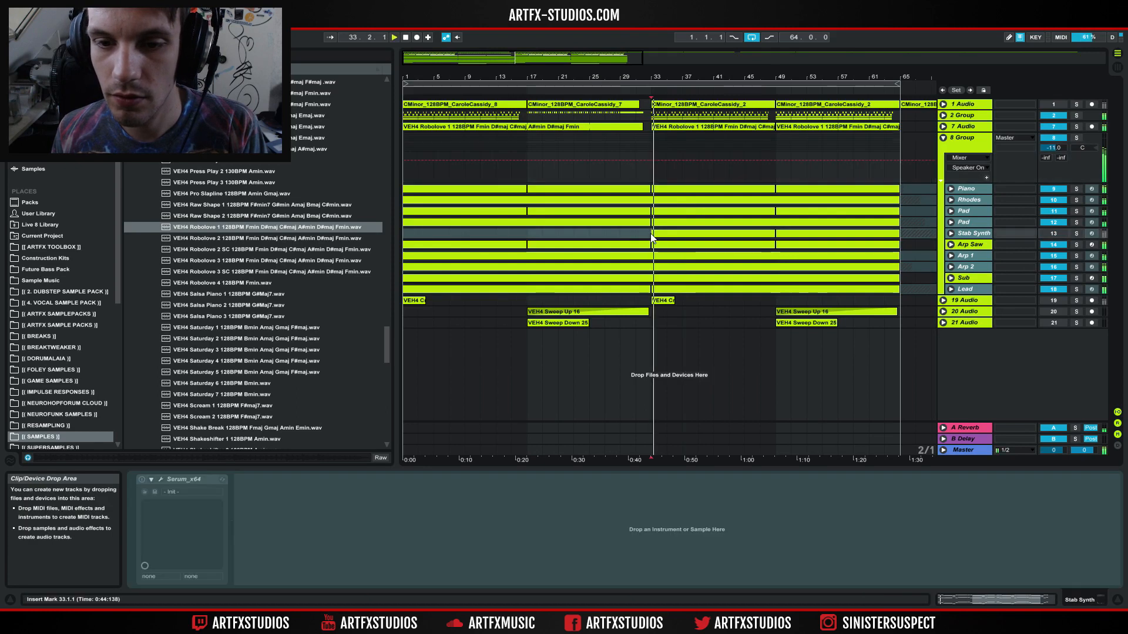
{"action": "left_click", "coordinate": [1054, 126]}
{"action": "key", "text": "space"}
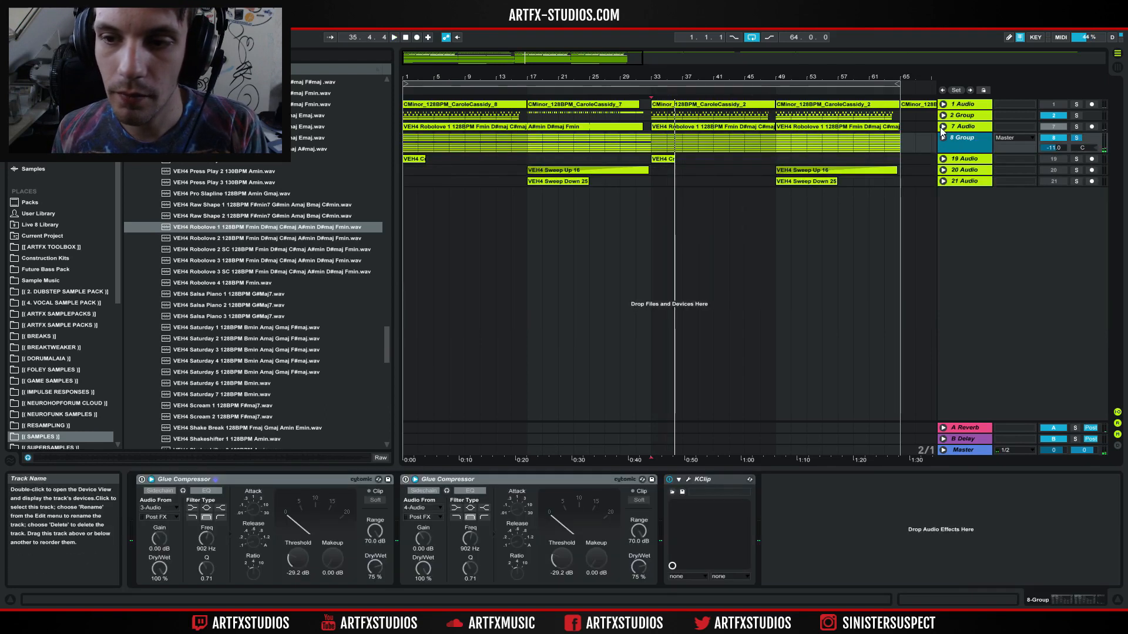
- Fold 8 Group, compare it with 7 Audio by soloing each from bar 33, and browse further VEH4 loops
{"action": "left_click", "coordinate": [944, 138]}
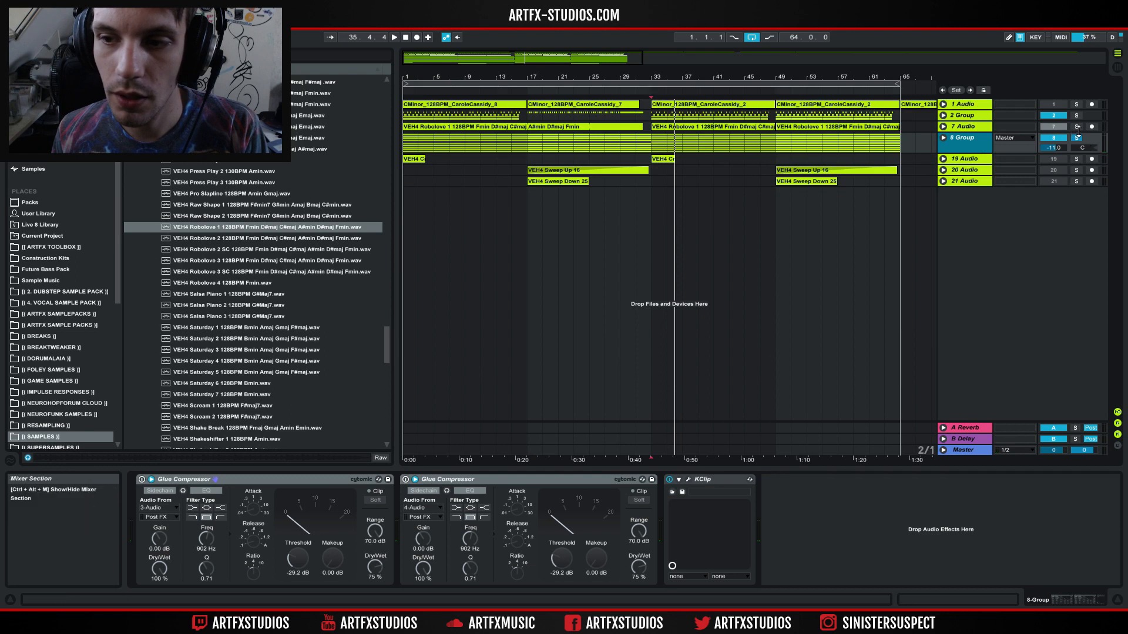
{"action": "left_click", "coordinate": [1078, 127]}
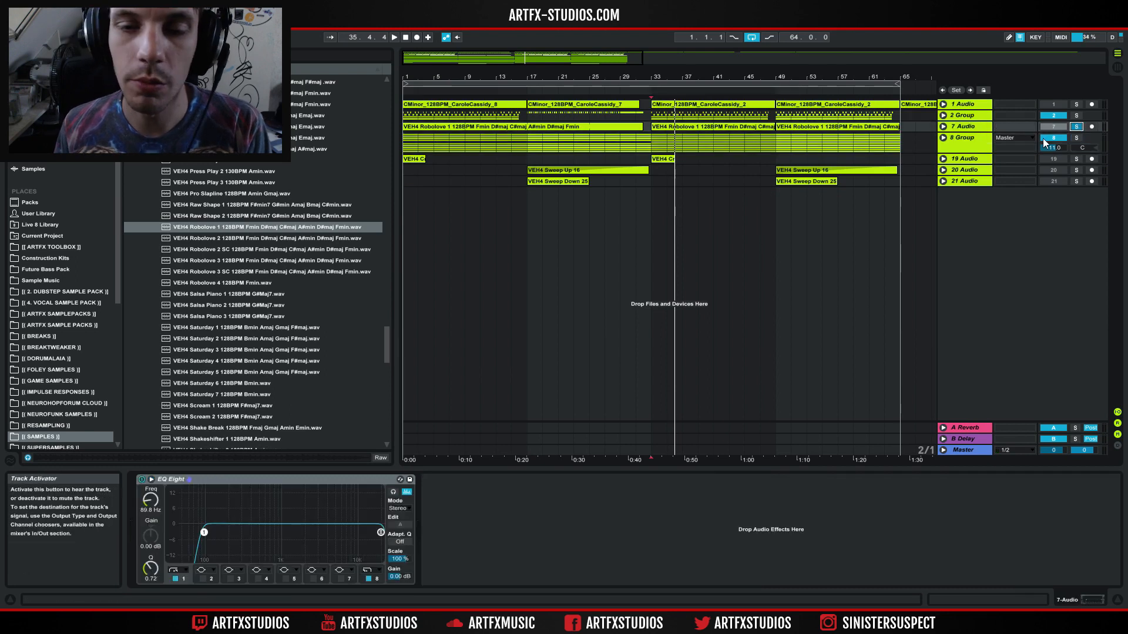
{"action": "key", "text": "space"}
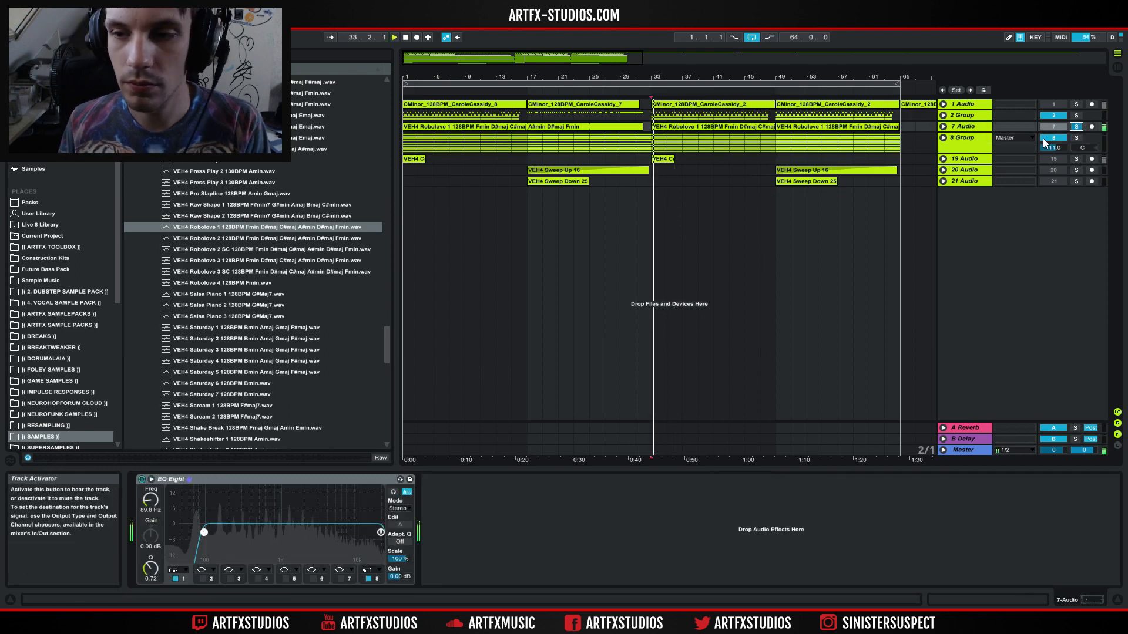
{"action": "left_click", "coordinate": [1079, 138]}
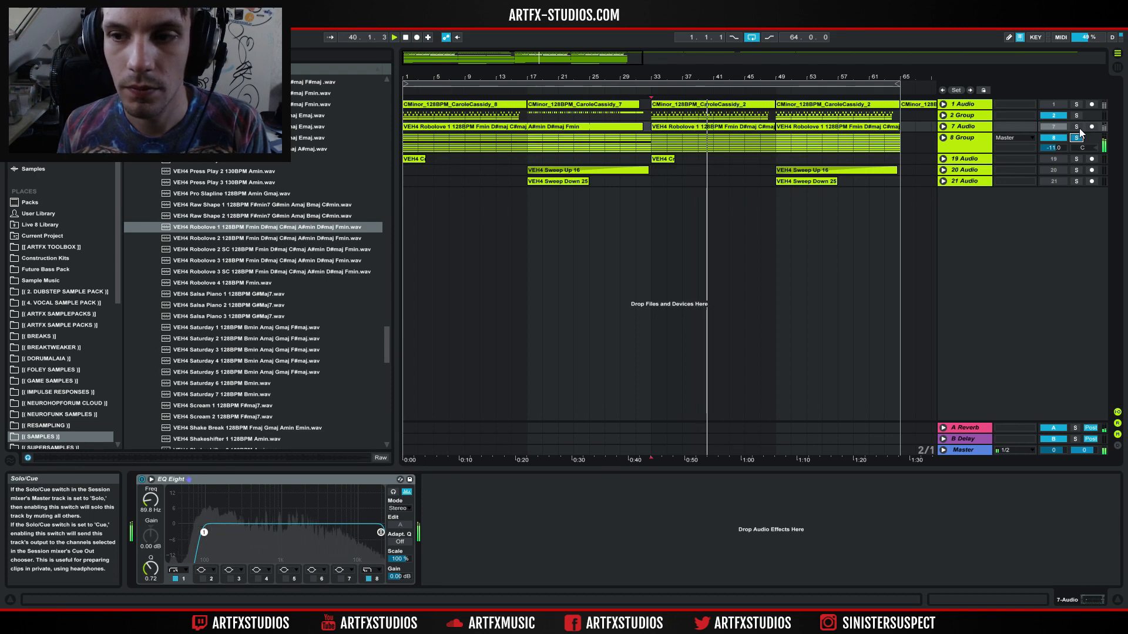
{"action": "left_click", "coordinate": [1080, 128]}
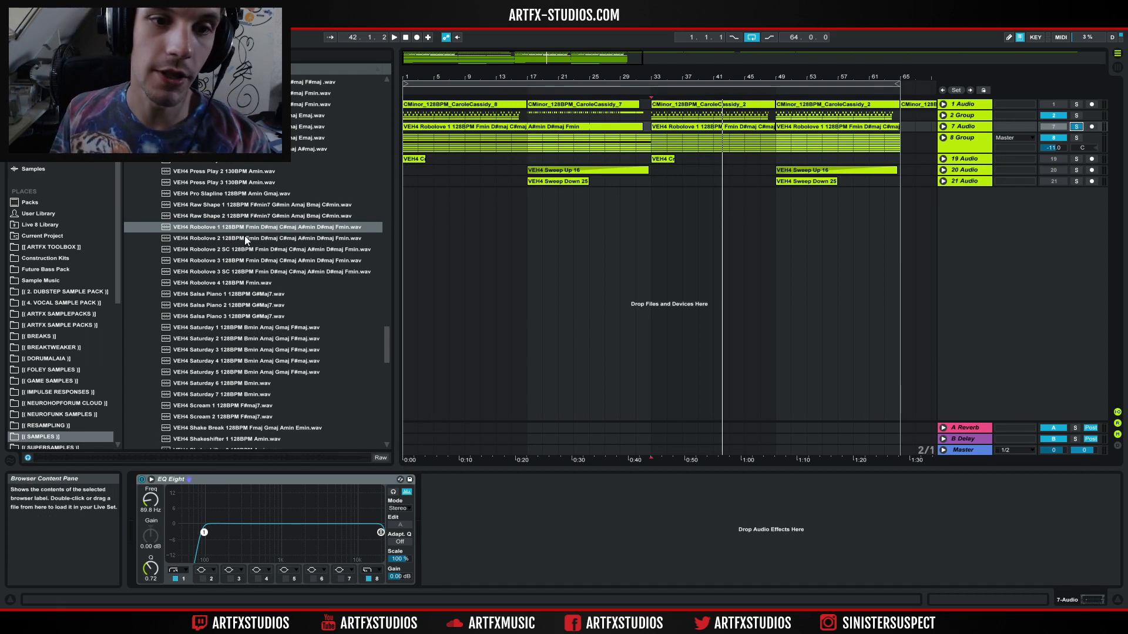
{"action": "mouse_move", "coordinate": [387, 344]}
{"action": "left_mouse_down"}
{"action": "mouse_move", "coordinate": [396, 158]}
{"action": "mouse_move", "coordinate": [383, 189]}
{"action": "mouse_move", "coordinate": [385, 407]}
{"action": "mouse_move", "coordinate": [386, 363]}
{"action": "left_mouse_up"}
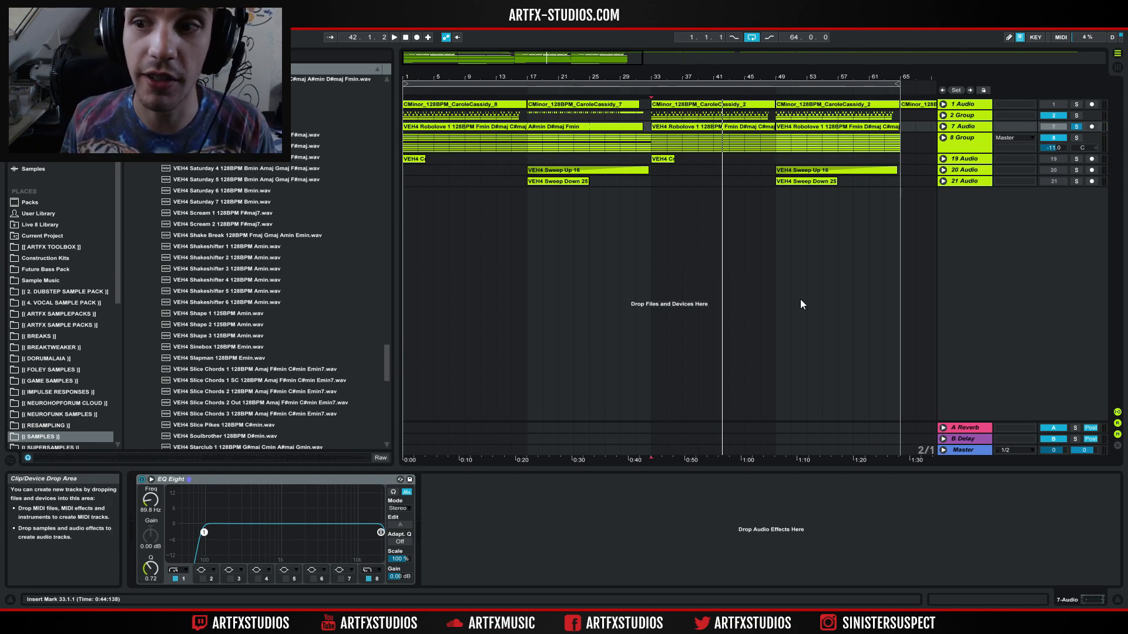
- Unsolo 7 Audio, activate 19 Audio, and play it soloed from bar 1
{"action": "left_click", "coordinate": [1077, 126]}
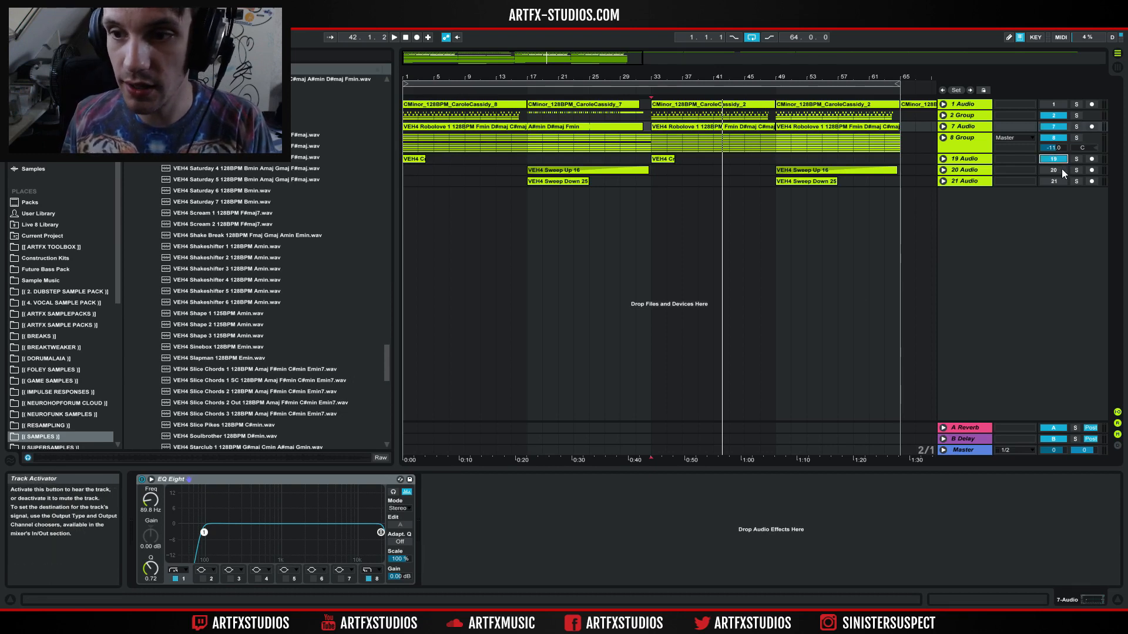
{"action": "left_click", "coordinate": [426, 160]}
{"action": "left_click", "coordinate": [1078, 160]}
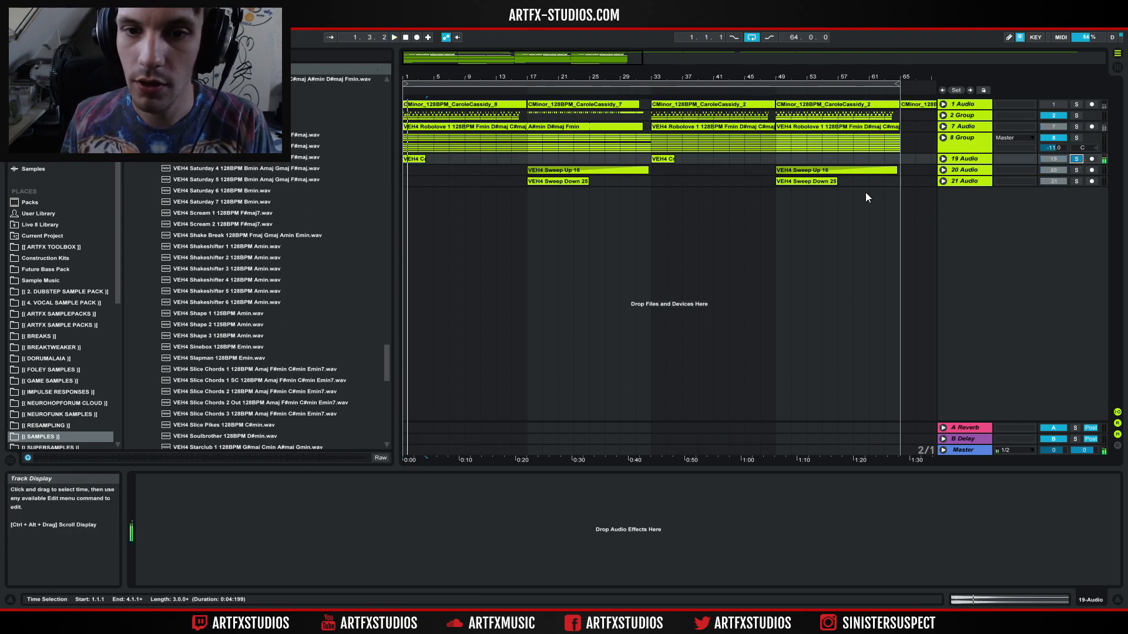
- Solo 20 Audio and play its VEH4 Sweep Up 16 clip from about bar 29
{"action": "left_click", "coordinate": [623, 170]}
{"action": "left_click", "coordinate": [634, 183]}
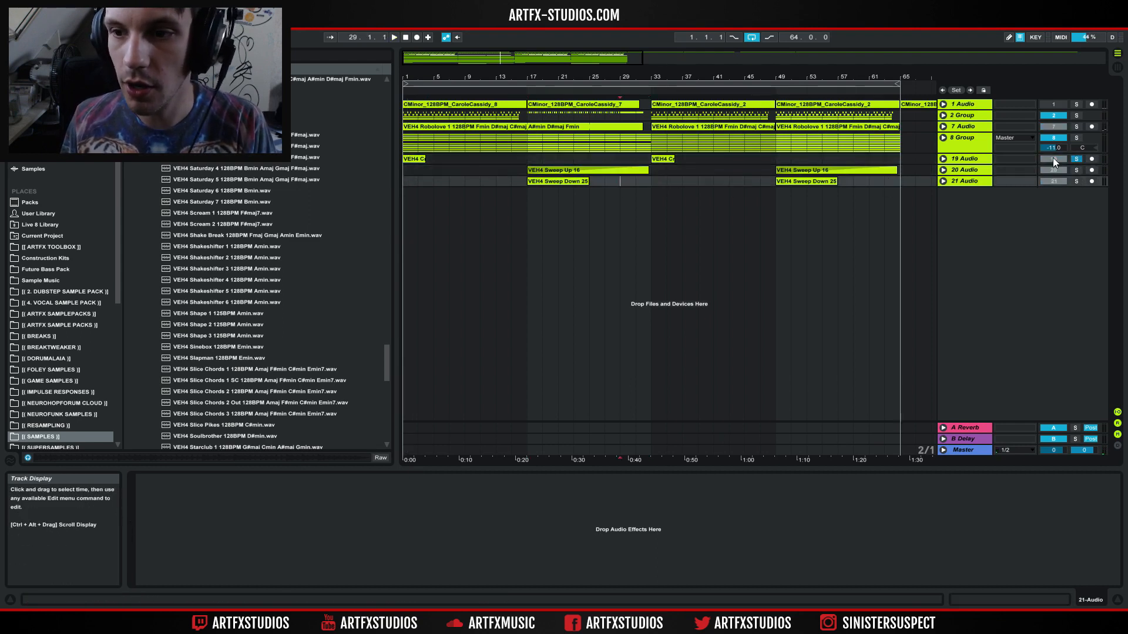
{"action": "left_click", "coordinate": [1077, 171]}
{"action": "key", "text": "space"}
- Solo 21 Audio and play its VEH4 Sweep Down 25 clip from bar 17
{"action": "left_click", "coordinate": [1076, 181]}
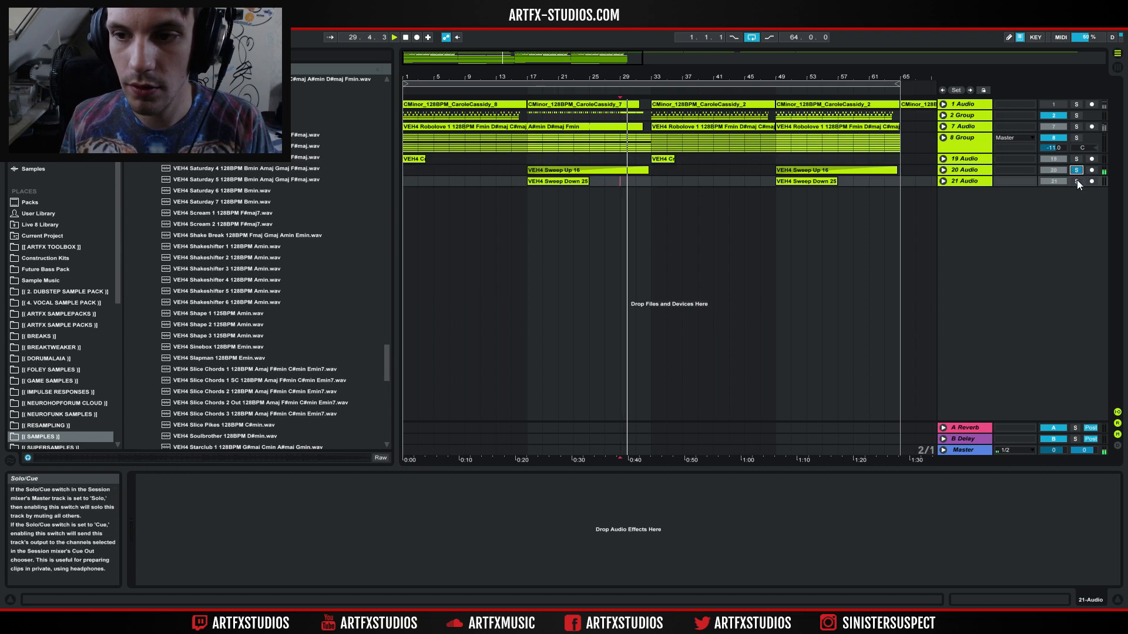
{"action": "left_click", "coordinate": [577, 182]}
{"action": "key", "text": "space"}
{"action": "key", "text": "space"}
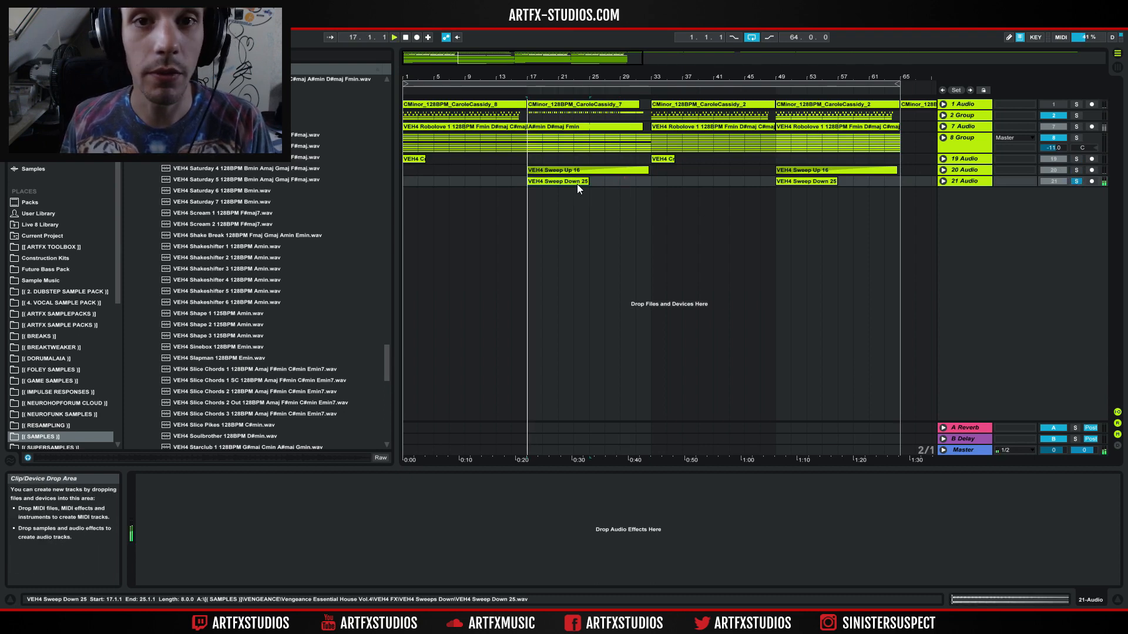
- Unsolo 21 Audio, play the arrangement from about bar 29, and activate the vocal track 1 Audio
{"action": "left_click", "coordinate": [1077, 181]}
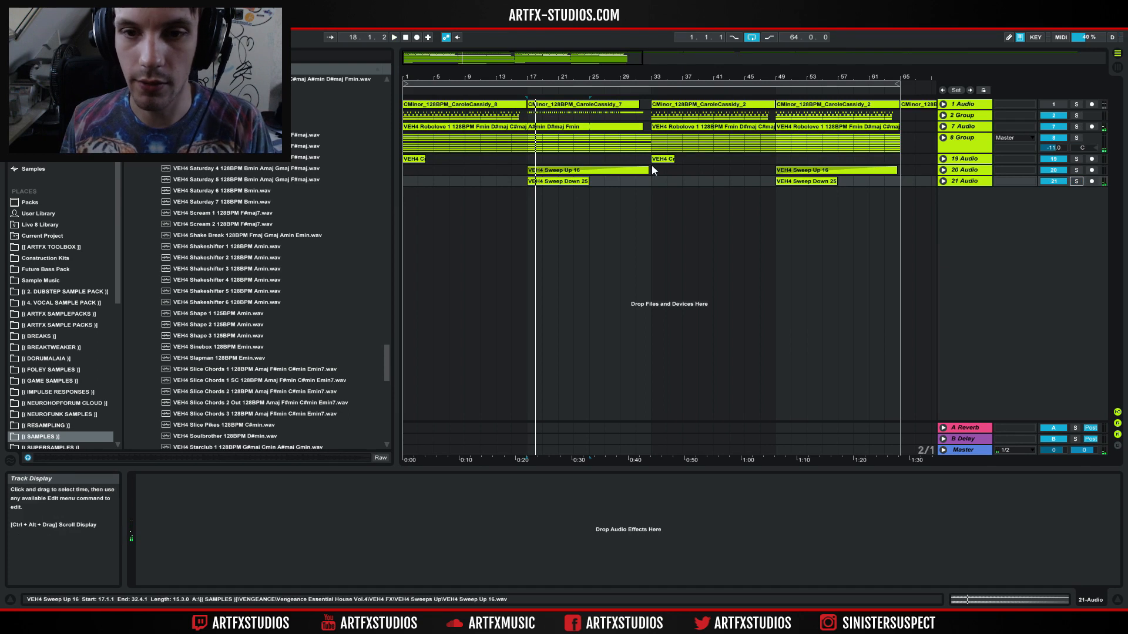
{"action": "left_click", "coordinate": [622, 158]}
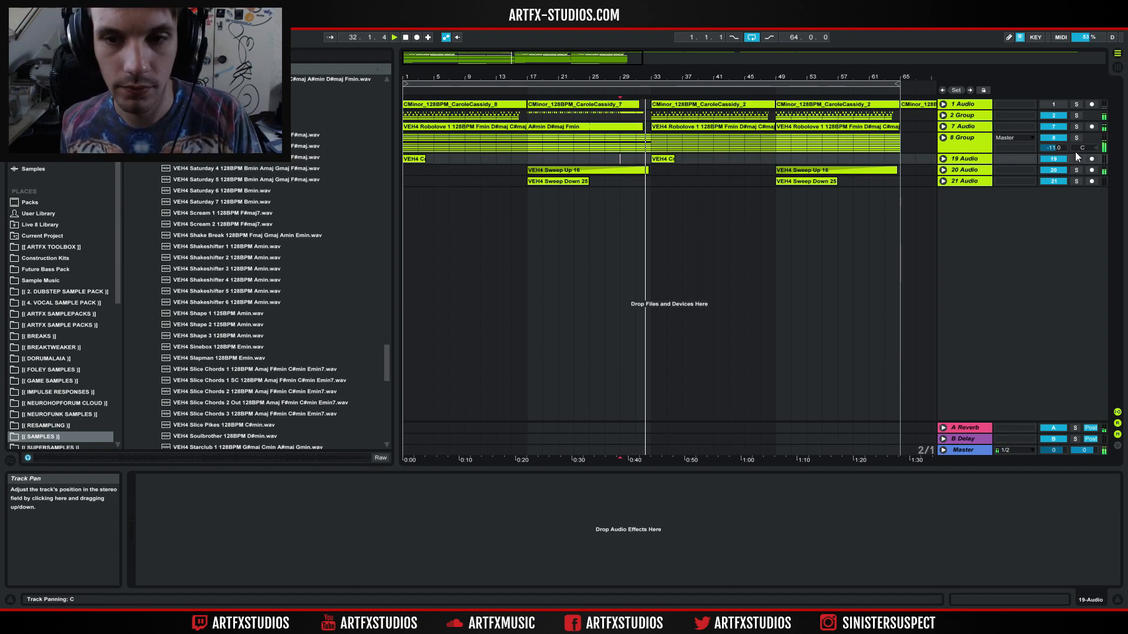
{"action": "left_click", "coordinate": [1049, 107]}
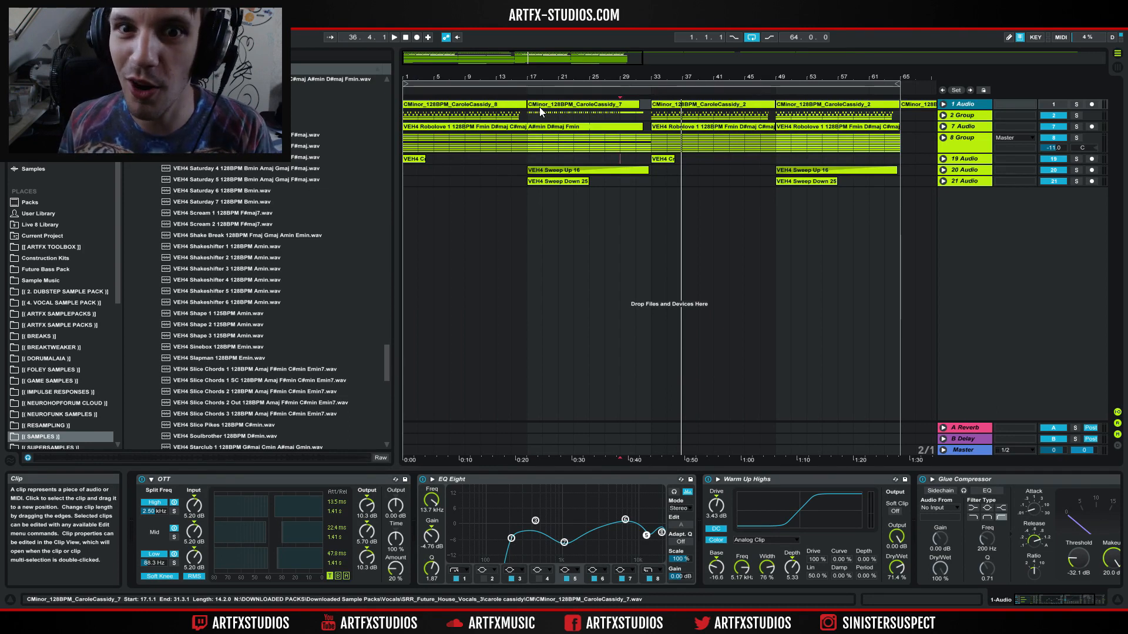
- Unfold 1 Audio, play the arrangement from bar 17, and raise the vocal track's volume to -3.7 dB
{"action": "left_click", "coordinate": [486, 108]}
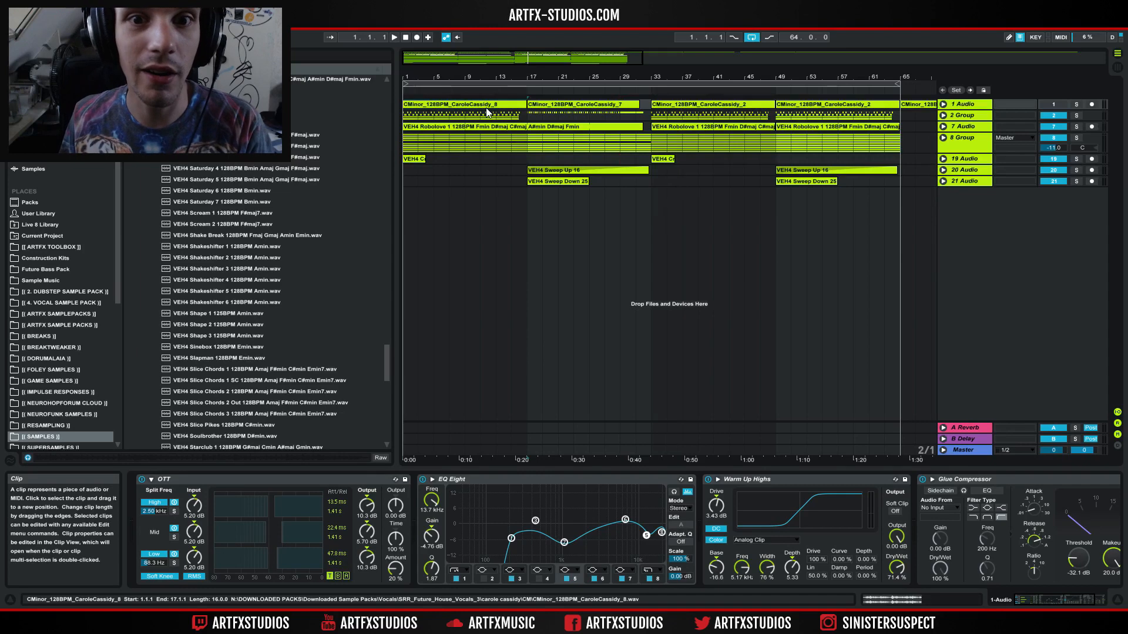
{"action": "left_click", "coordinate": [944, 105]}
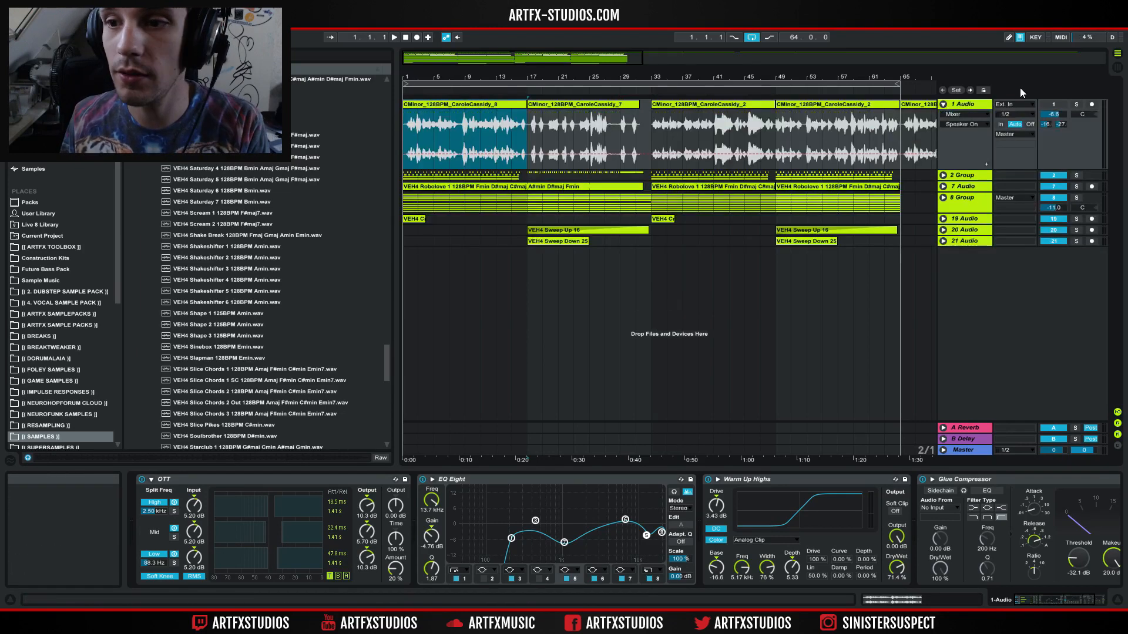
{"action": "left_click", "coordinate": [1042, 103]}
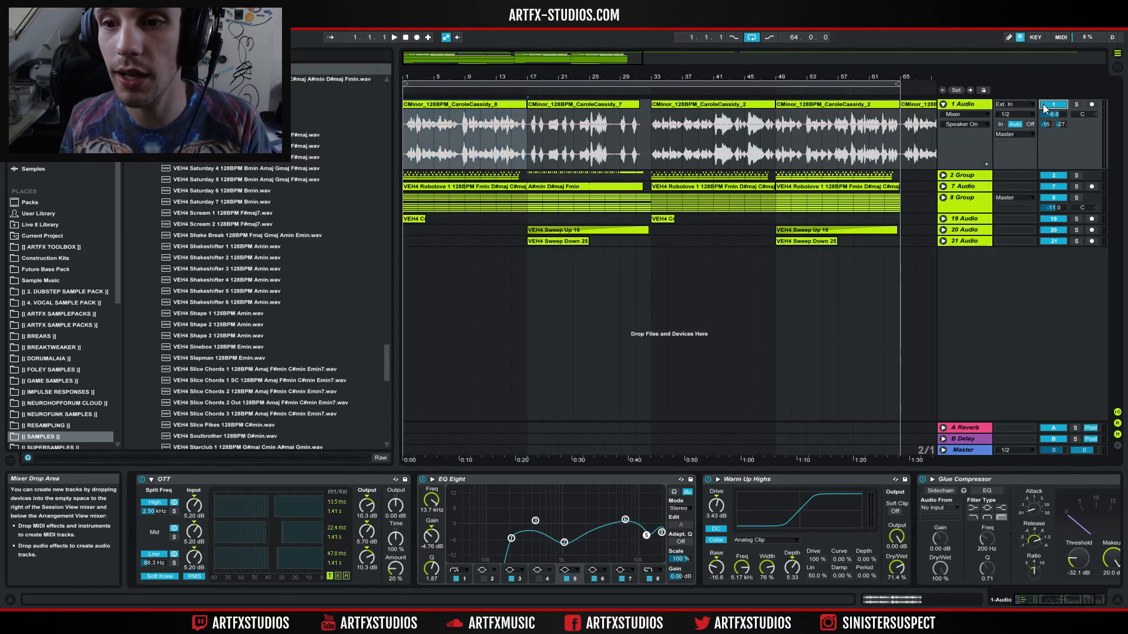
{"action": "left_click", "coordinate": [527, 154]}
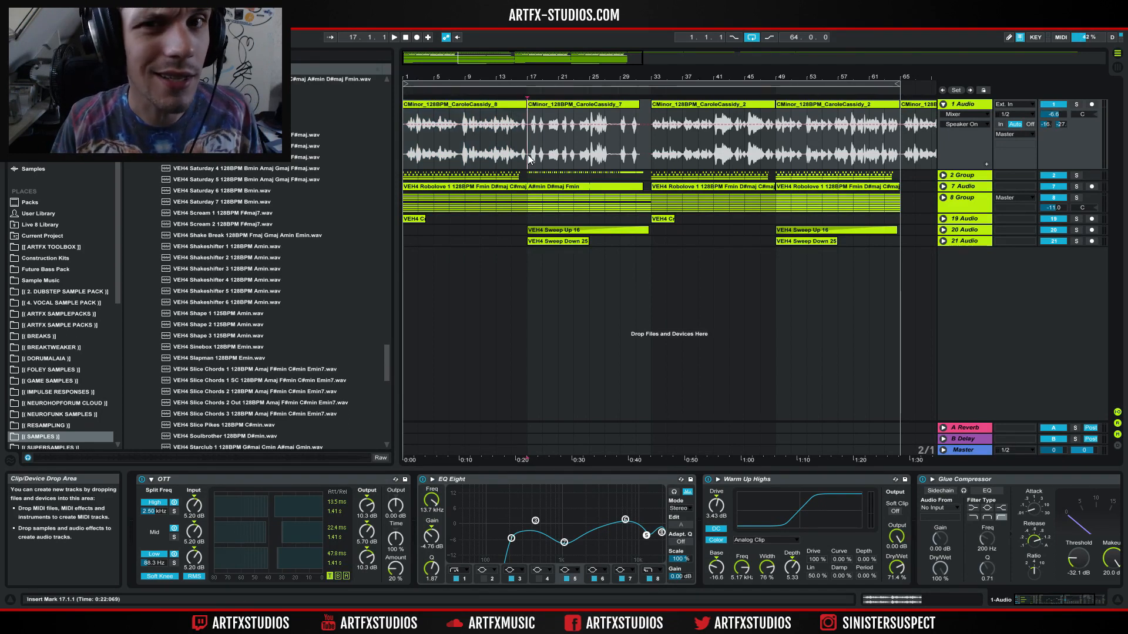
{"action": "key", "text": "space"}
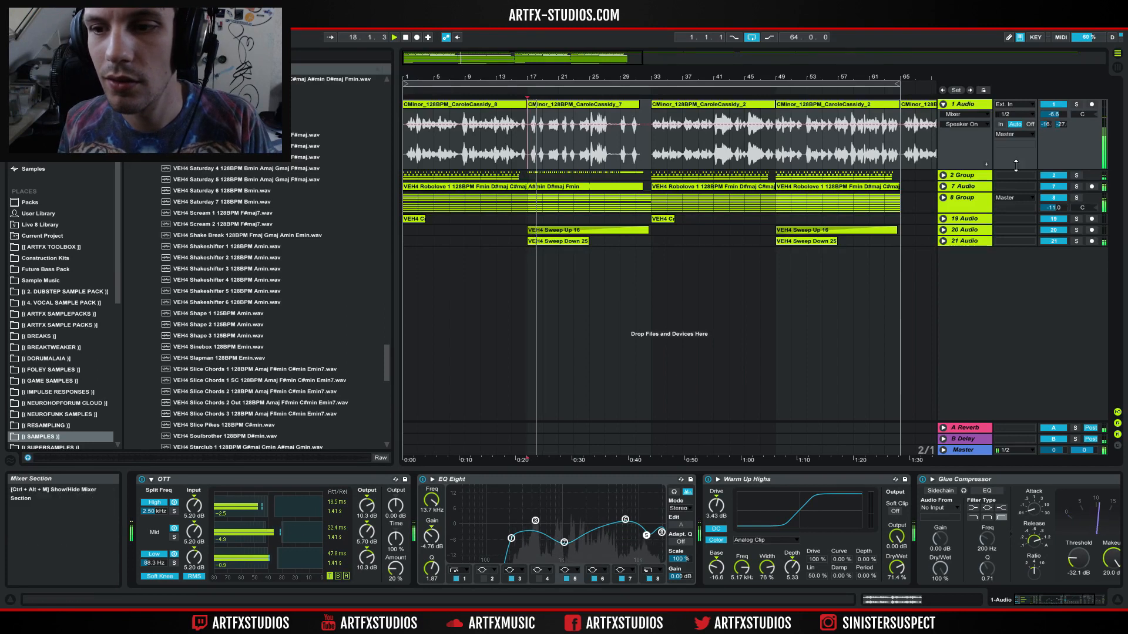
{"action": "mouse_move", "coordinate": [1054, 114]}
{"action": "left_mouse_down"}
{"action": "mouse_move", "coordinate": [1054, 94]}
{"action": "mouse_move", "coordinate": [1053, 112]}
{"action": "left_mouse_up"}
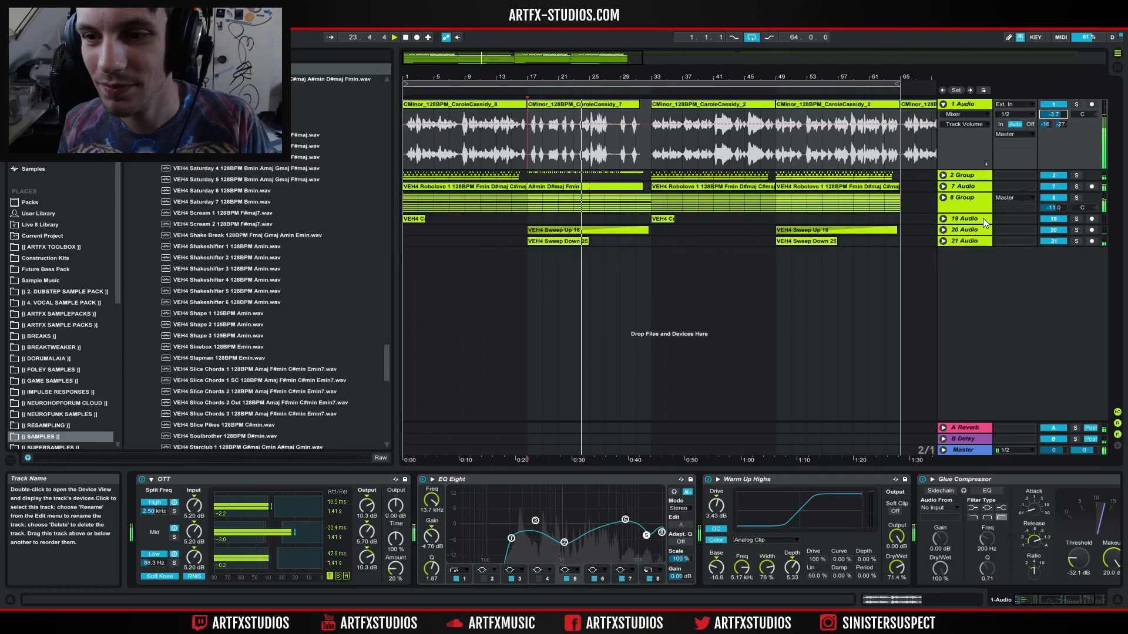
- Activate Stab Synth, set 8 Group's volume to -12.2 dB and 1 Audio's to -3.3 dB, and fold both tracks
{"action": "left_click", "coordinate": [943, 198]}
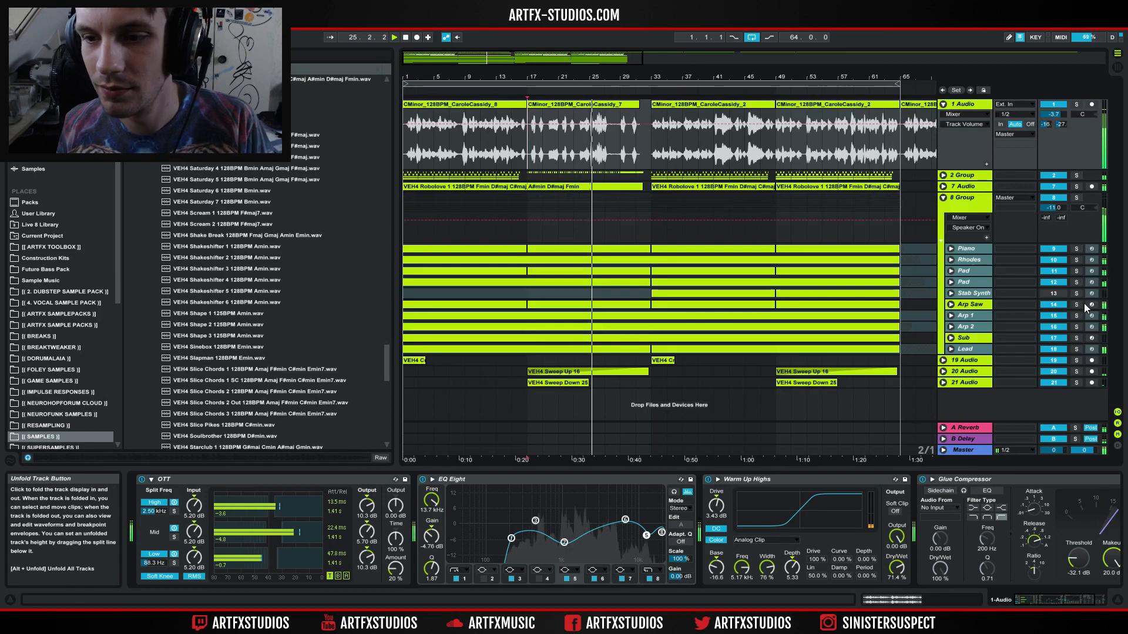
{"action": "left_click_drag", "start_coordinate": [1053, 207], "coordinate": [1054, 213]}
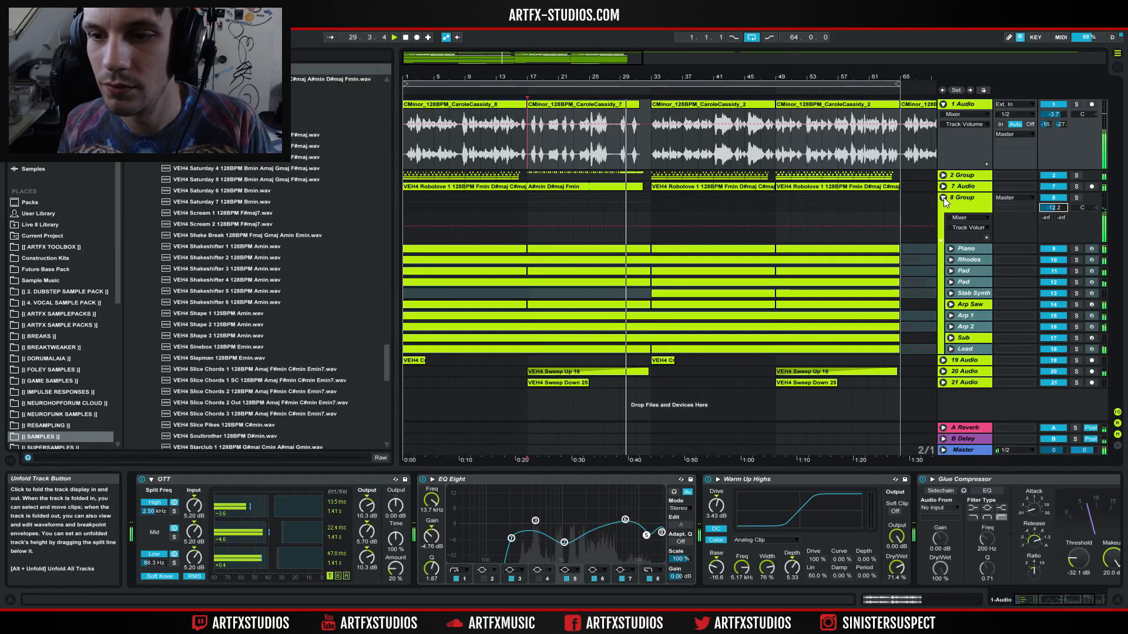
{"action": "left_click_drag", "start_coordinate": [1054, 114], "coordinate": [1053, 111]}
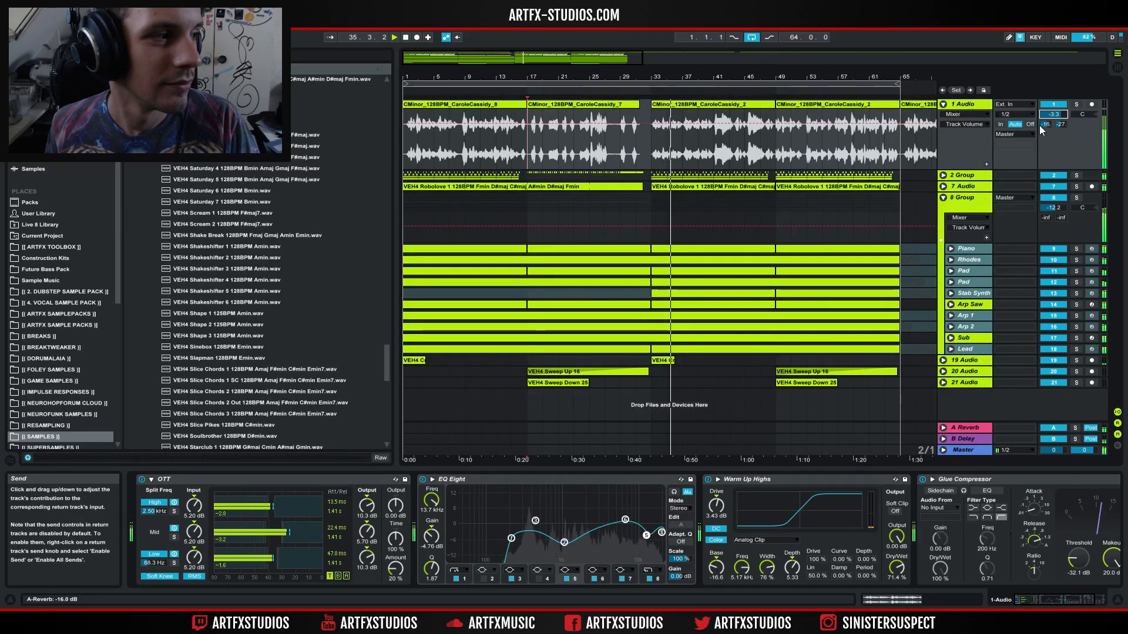
{"action": "left_click", "coordinate": [943, 104]}
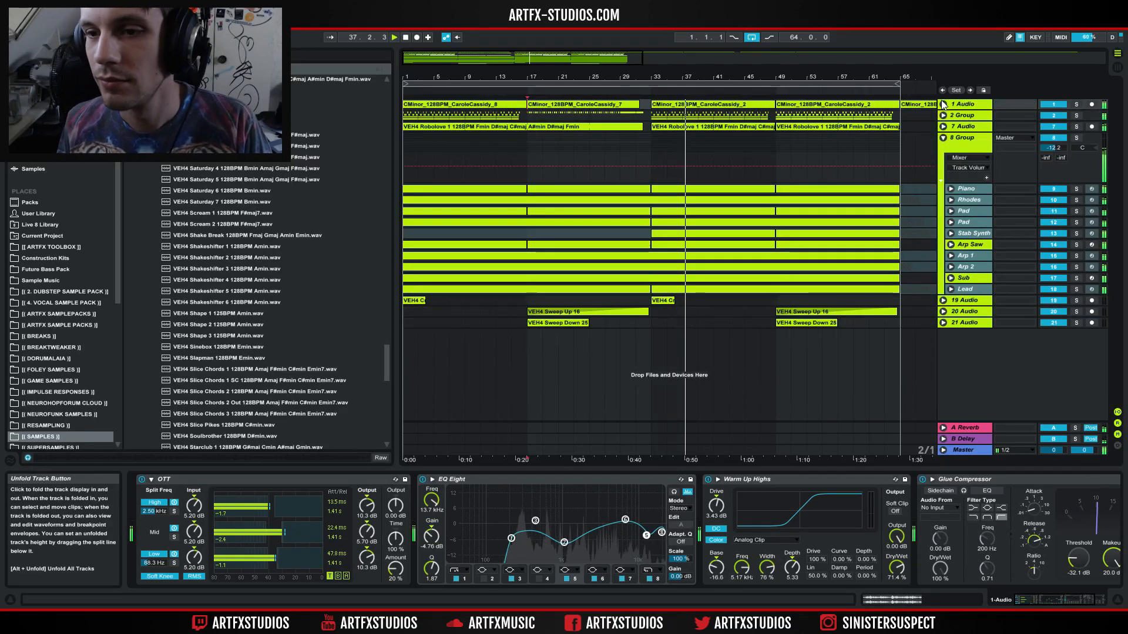
{"action": "left_click", "coordinate": [943, 138]}
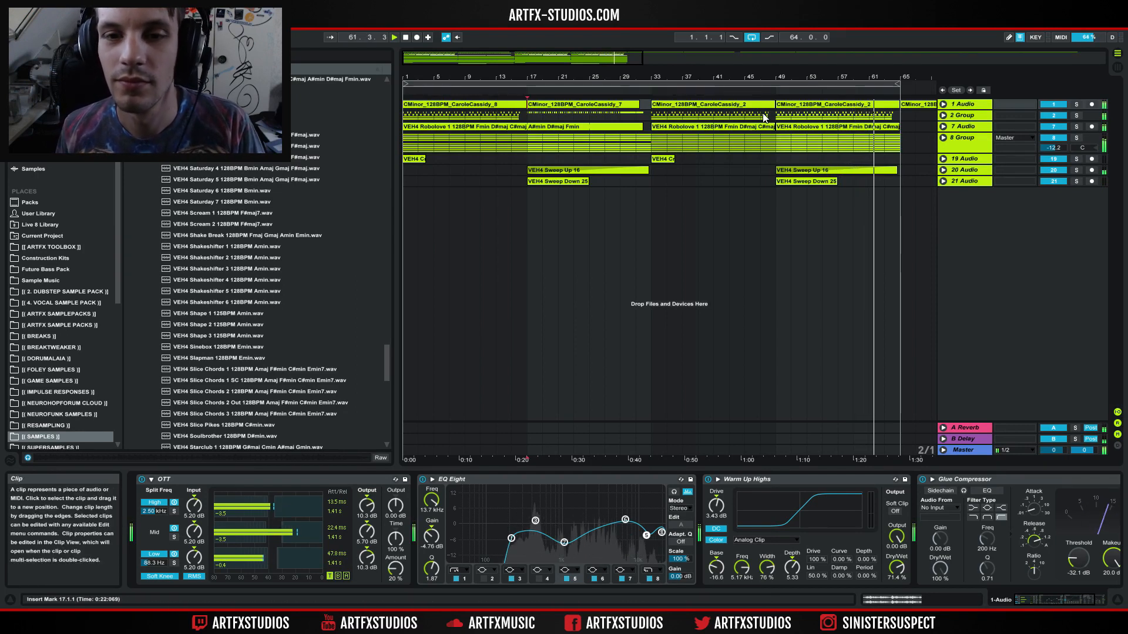
- Deactivate 2 Group during playback to hear the arrangement without it, and reactivate it
{"action": "left_click", "coordinate": [1061, 117]}
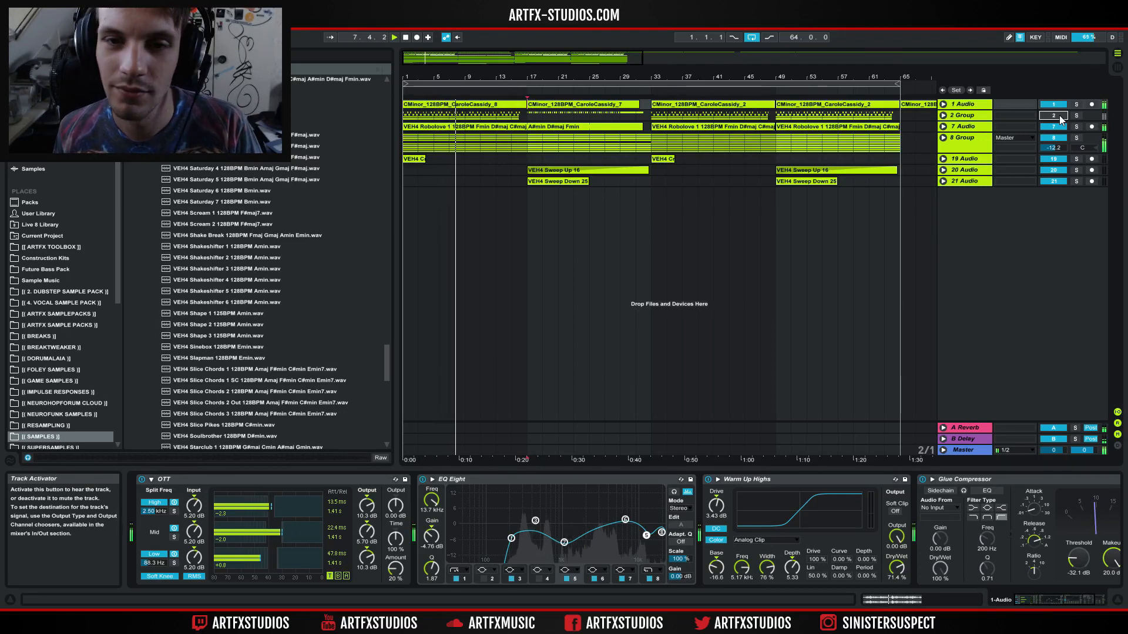
{"action": "left_click", "coordinate": [1061, 117]}
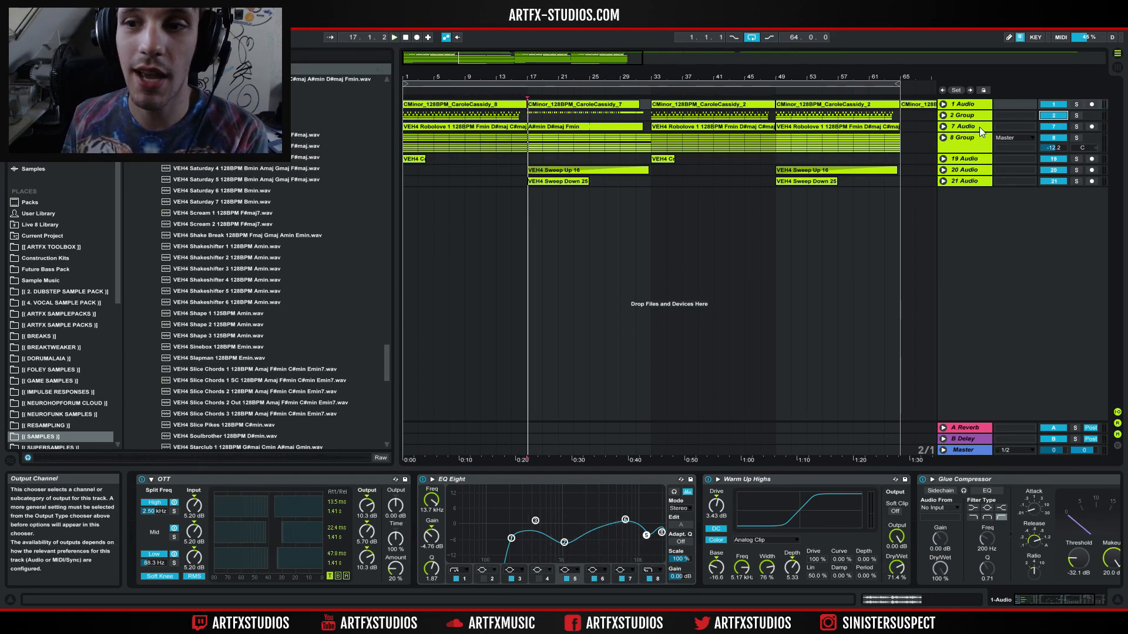
- Deactivate 7 Audio, inspect its unfolded clips, and play the arrangement from bar 1 with the track folded again
{"action": "left_click", "coordinate": [960, 128]}
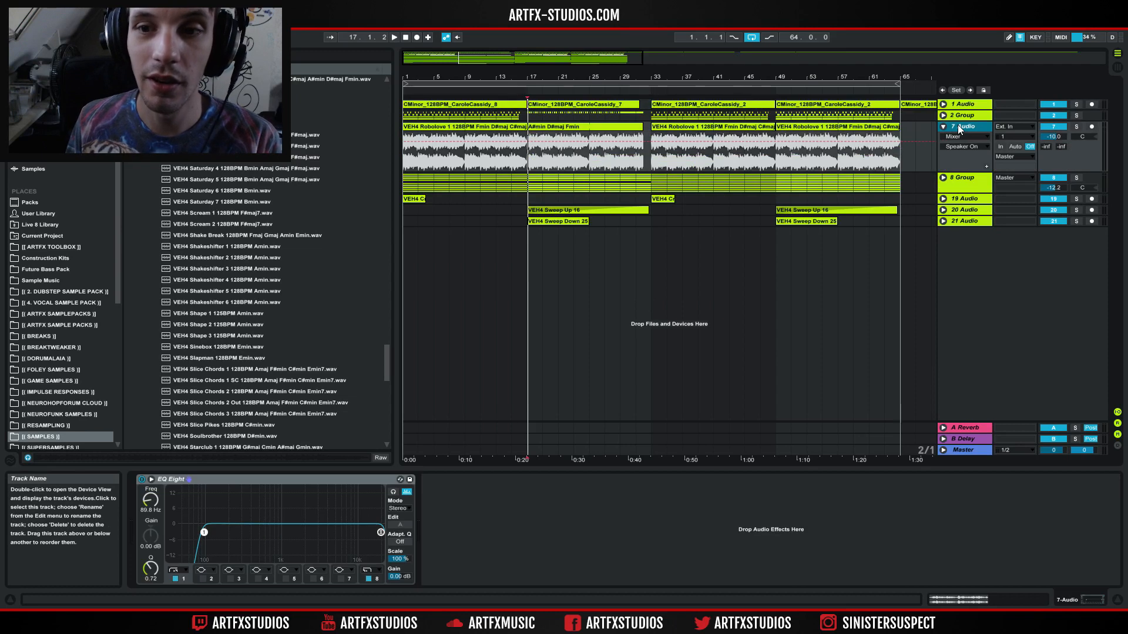
{"action": "left_click", "coordinate": [404, 142]}
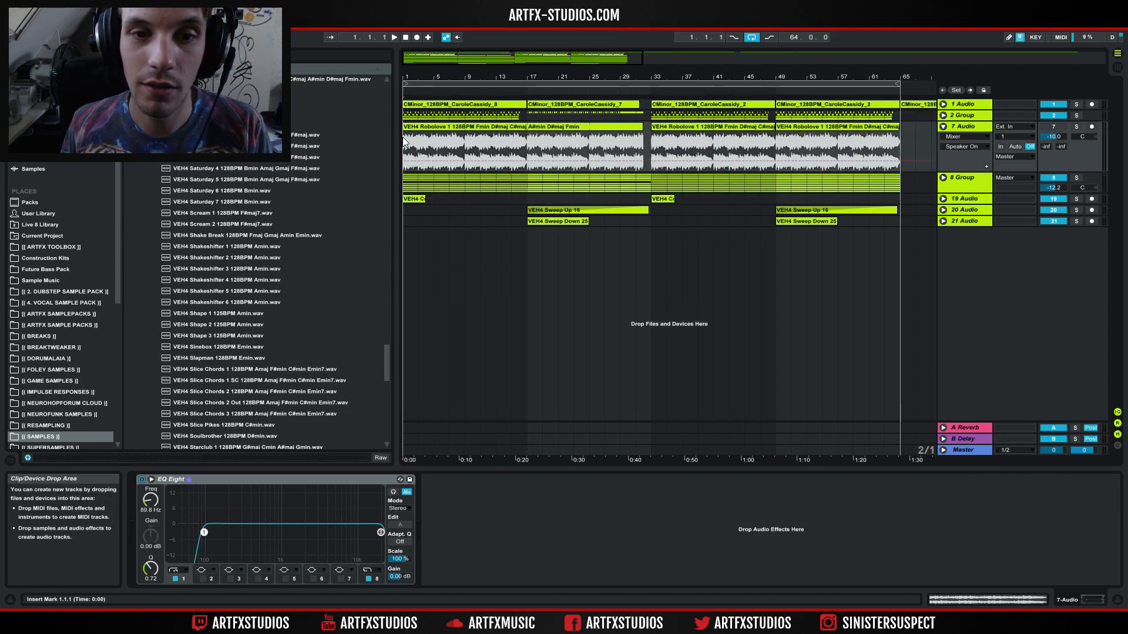
{"action": "left_click", "coordinate": [943, 126]}
- Raise 8 Group's volume to -10.2 dB and set the unfolded 1 Audio track's volume to -4.7 dB
{"action": "left_click_drag", "start_coordinate": [1053, 148], "coordinate": [1054, 135]}
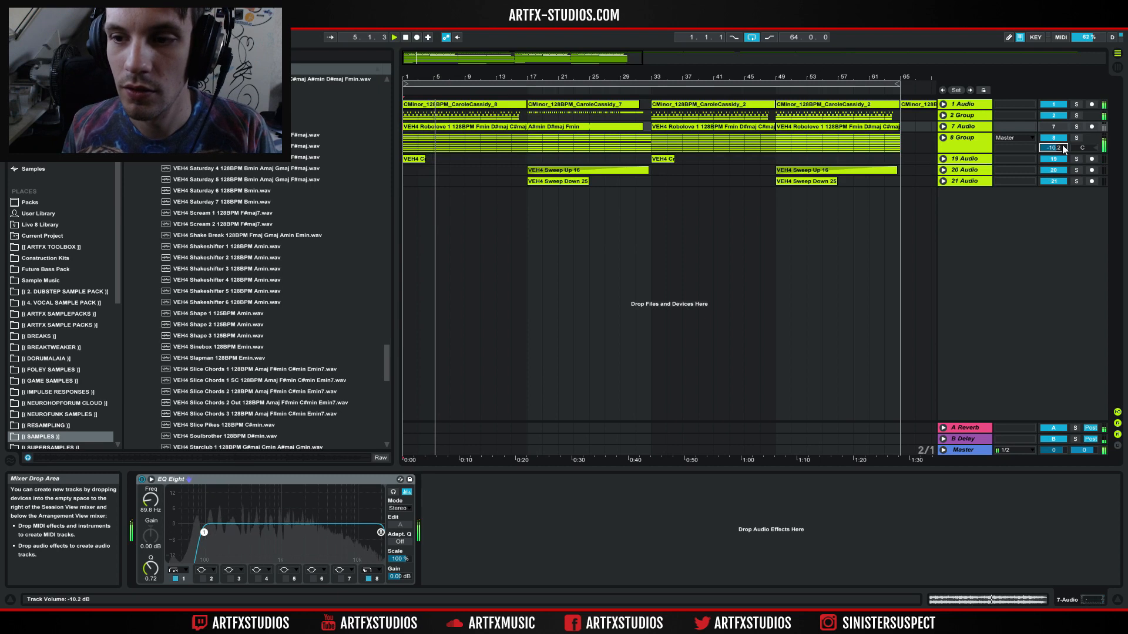
{"action": "left_click", "coordinate": [943, 104]}
{"action": "left_click_drag", "start_coordinate": [1055, 115], "coordinate": [1055, 111]}
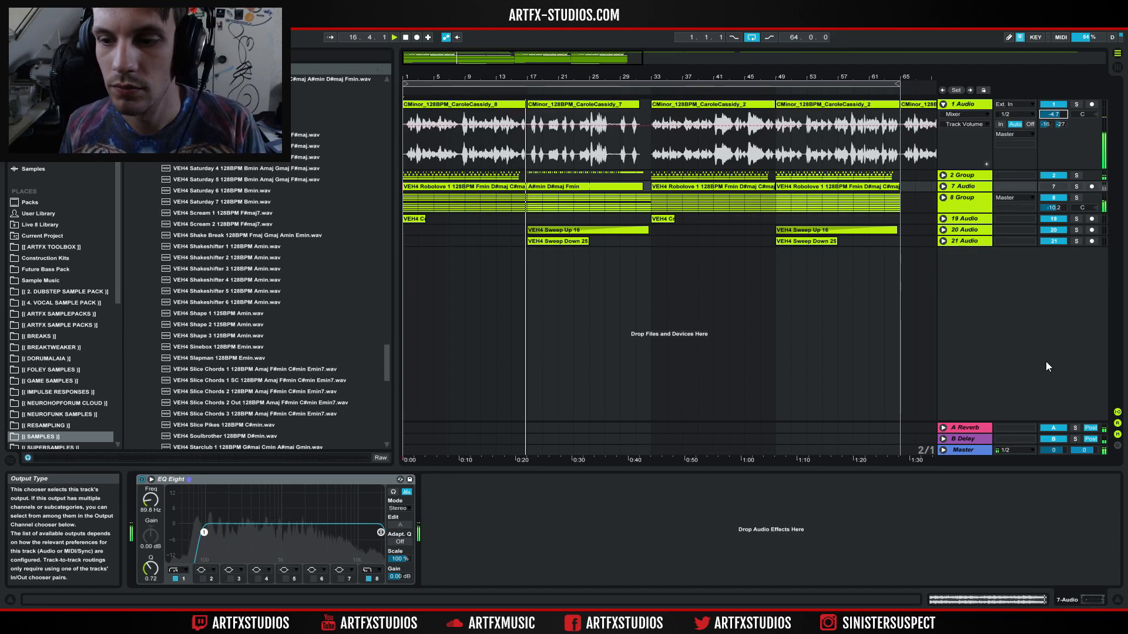
- Deactivate 1 Audio and lower the Master track's volume to -12.0 dB during playback
{"action": "left_click_drag", "start_coordinate": [1084, 450], "coordinate": [1054, 520]}
{"action": "left_click", "coordinate": [1054, 104]}
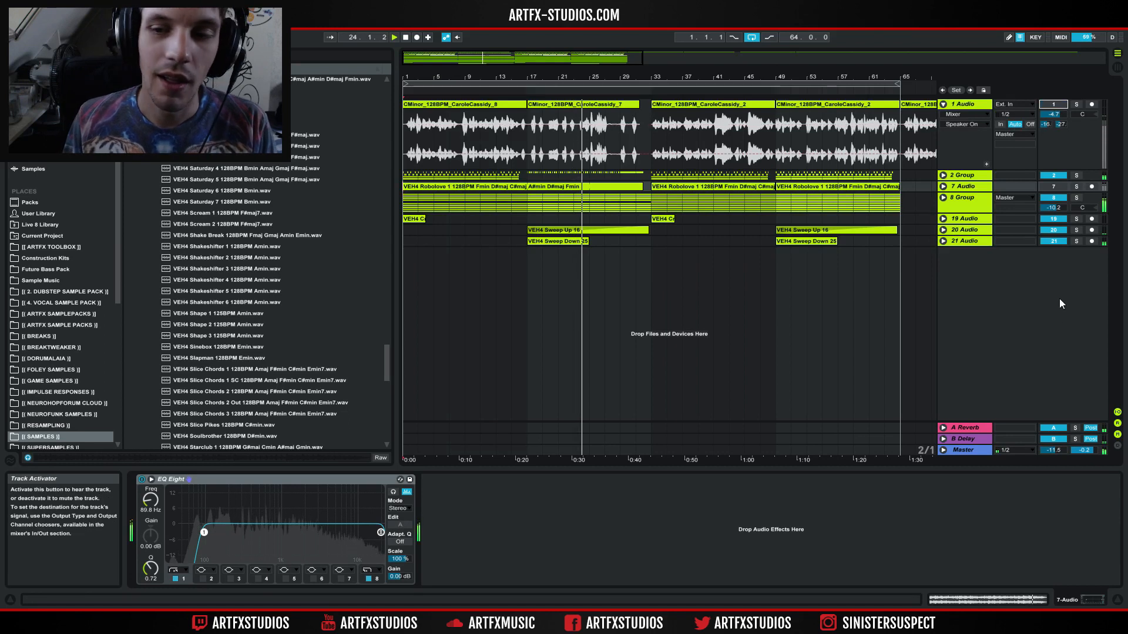
{"action": "left_click", "coordinate": [1053, 450]}
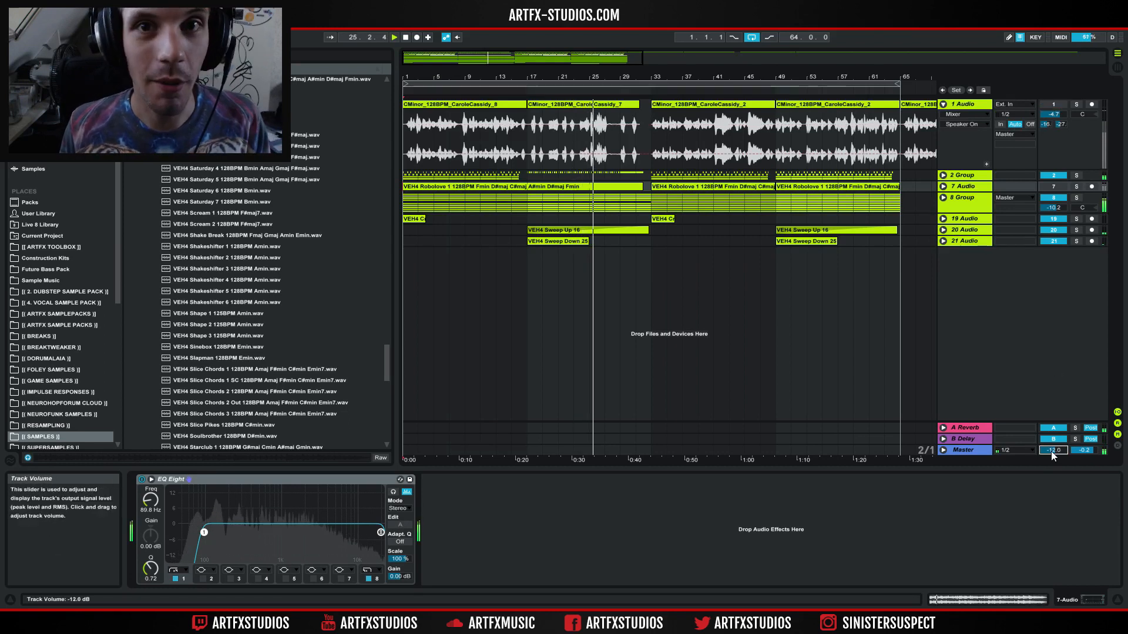